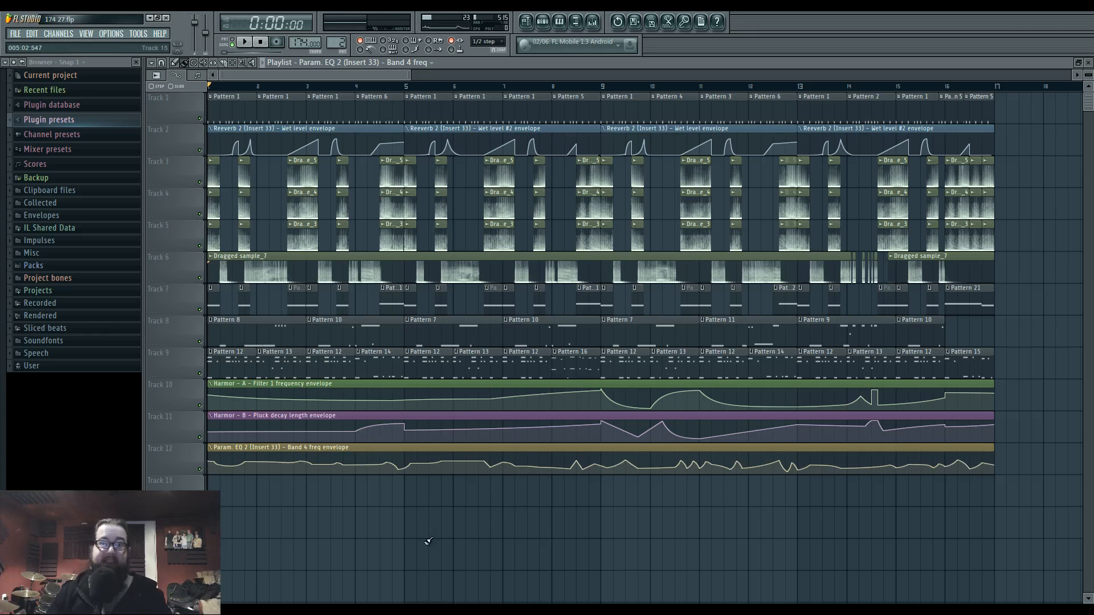
# - Play the arrangement nearly to its end and stop playback
pyautogui.press('space')
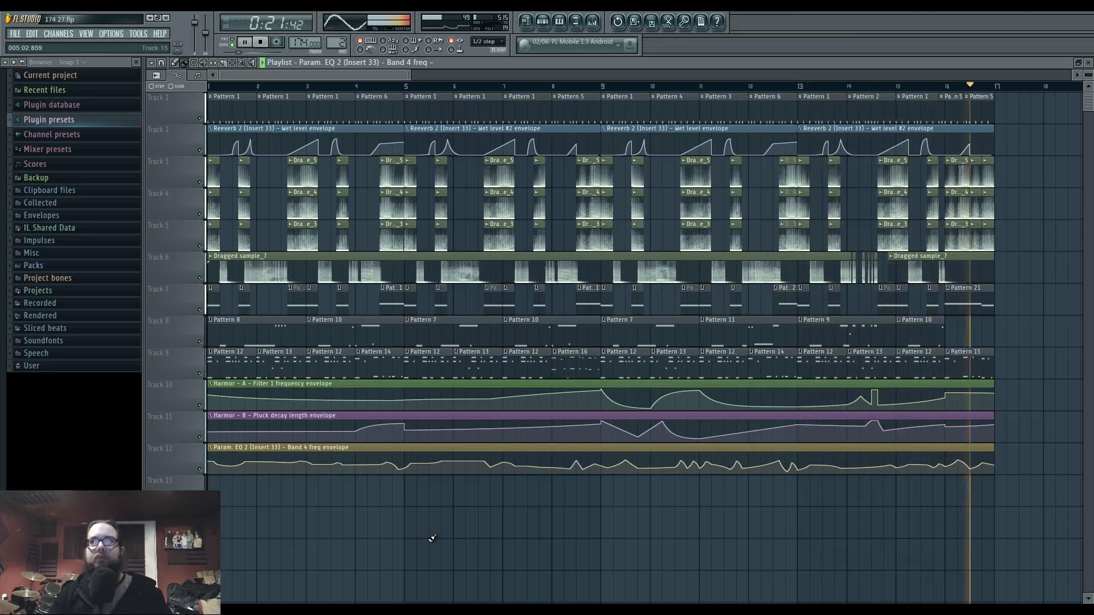
pyautogui.press('space')
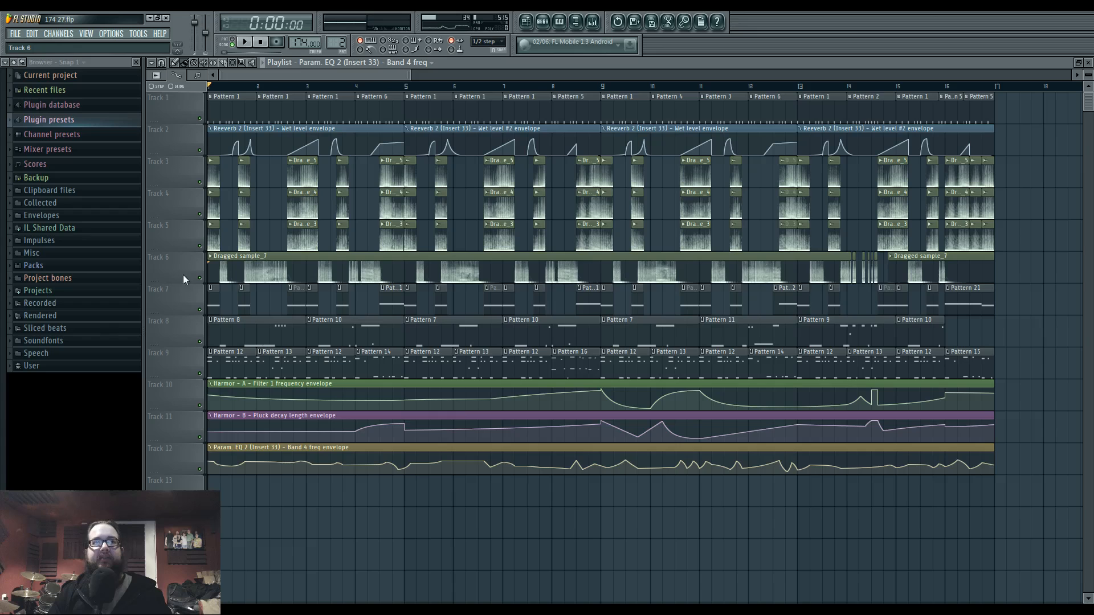
# - Move all clips from Track 6 downward two tracks lower, so that they start on Track 8
pyautogui.moveTo(183, 275); pyautogui.dragTo(200, 444)
pyautogui.moveTo(237, 326); pyautogui.dragTo(224, 391)
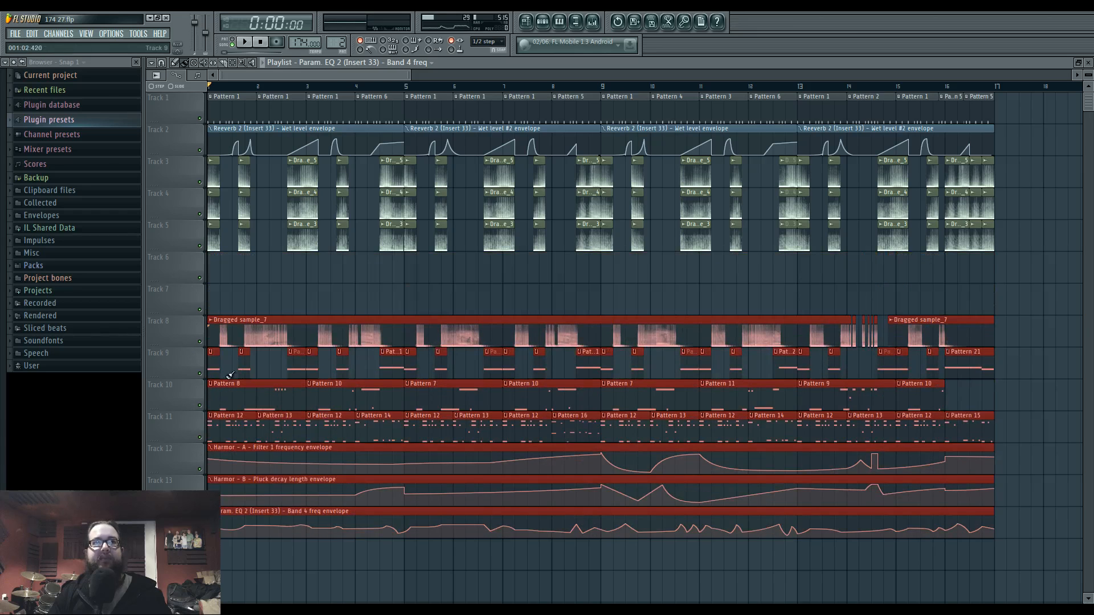
pyautogui.click(192, 149)
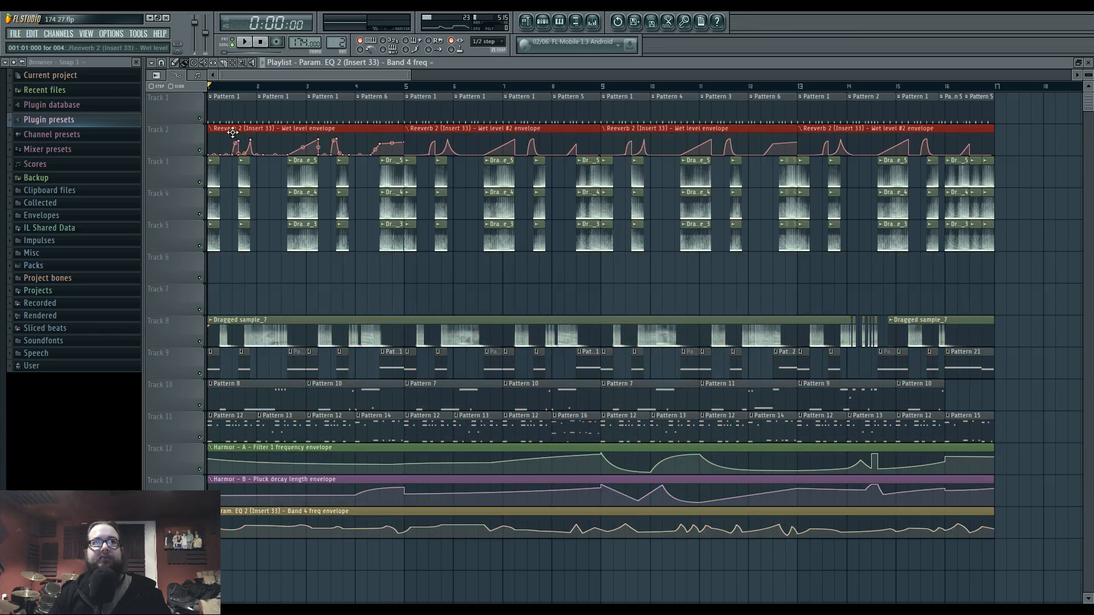
# - Move all the Reeverb 2 wet level envelope clips from Track 2 to Track 6
pyautogui.moveTo(211, 124)
pyautogui.mouseDown()
pyautogui.moveTo(211, 250)
pyautogui.moveTo(211, 124)
pyautogui.mouseUp()
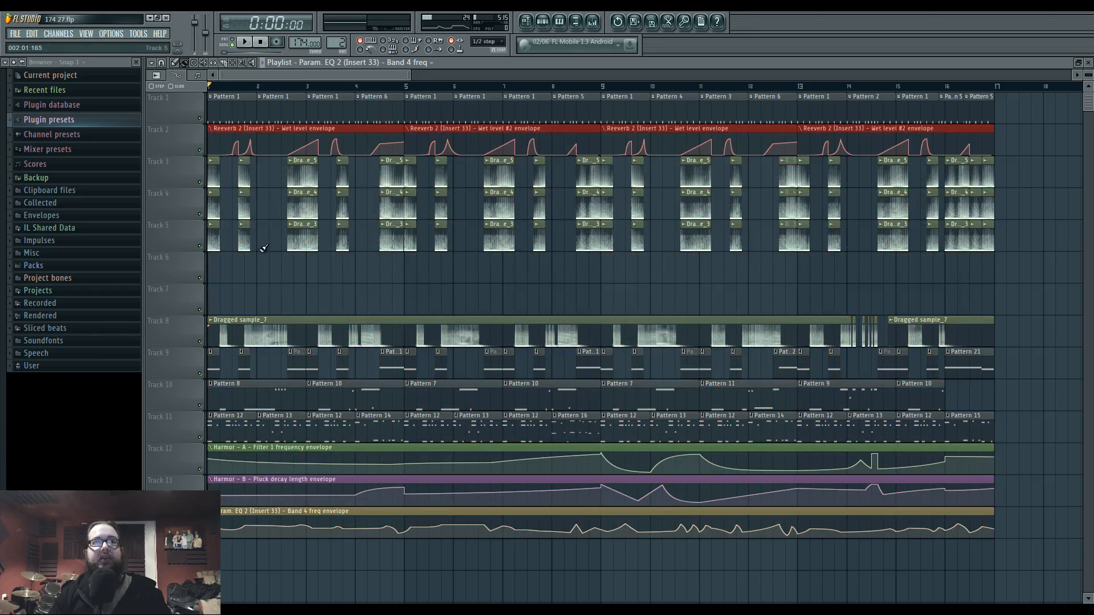
pyautogui.click(927, 155)
pyautogui.moveTo(1016, 145); pyautogui.dragTo(232, 149)
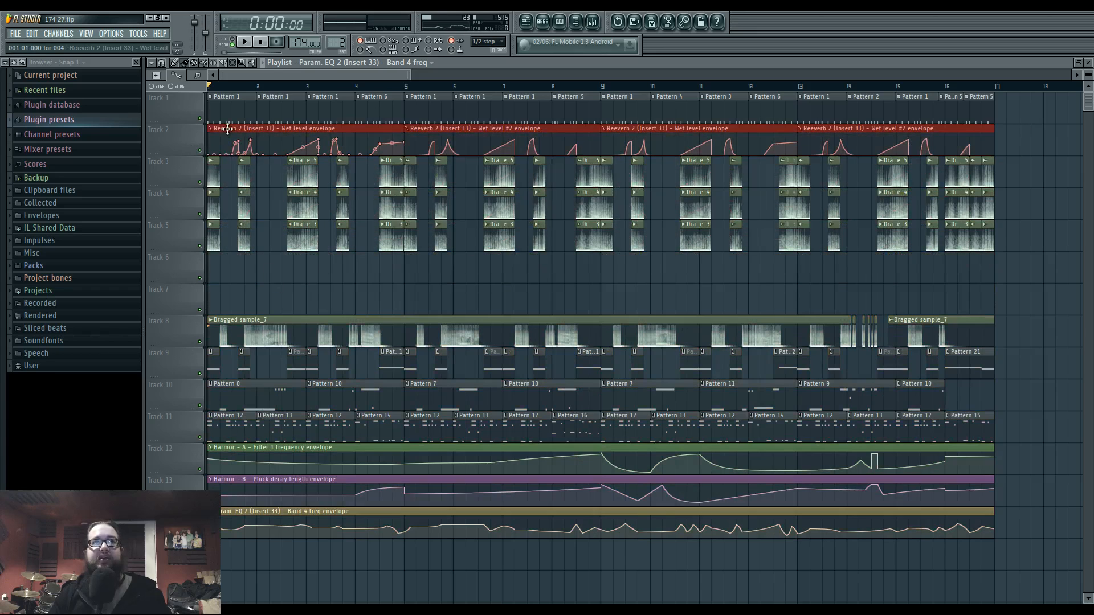
pyautogui.moveTo(395, 142); pyautogui.dragTo(395, 270)
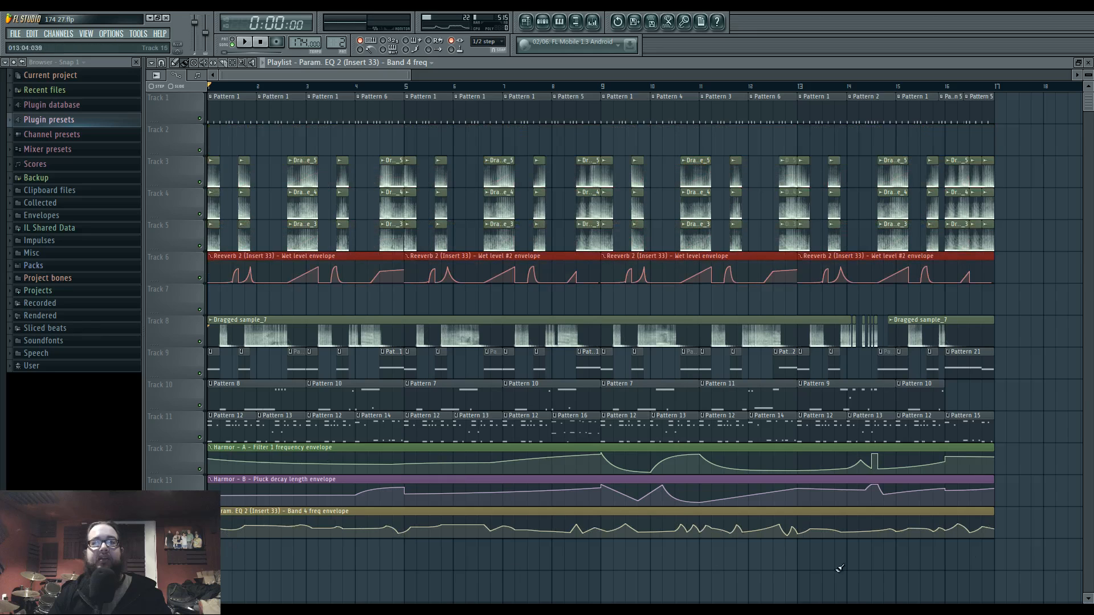
# - Bring the Param. EQ 2 Band 4 freq envelope below the Reeverb envelopes and shift the sample and envelope clips up to Tracks 2 to 6
pyautogui.moveTo(1001, 567); pyautogui.dragTo(192, 281)
pyautogui.moveTo(1015, 316); pyautogui.dragTo(209, 158)
pyautogui.moveTo(244, 245); pyautogui.dragTo(233, 224)
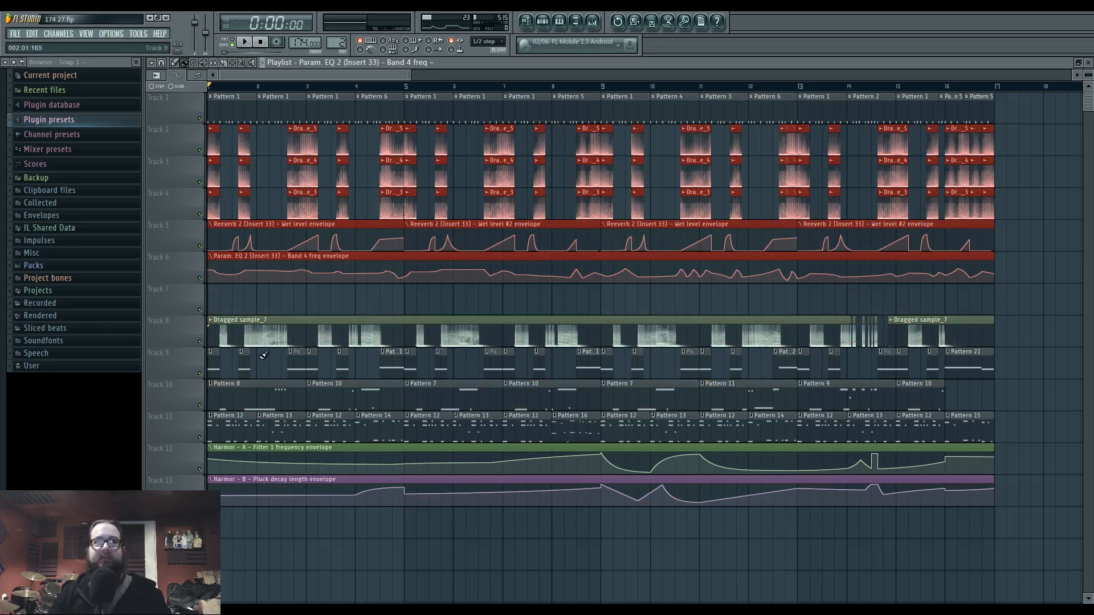
# - Move the short pattern clips from Track 9 to Track 7, directly under the Param. EQ 2 envelope
pyautogui.moveTo(997, 373); pyautogui.dragTo(210, 349)
pyautogui.moveTo(397, 342); pyautogui.dragTo(397, 288)
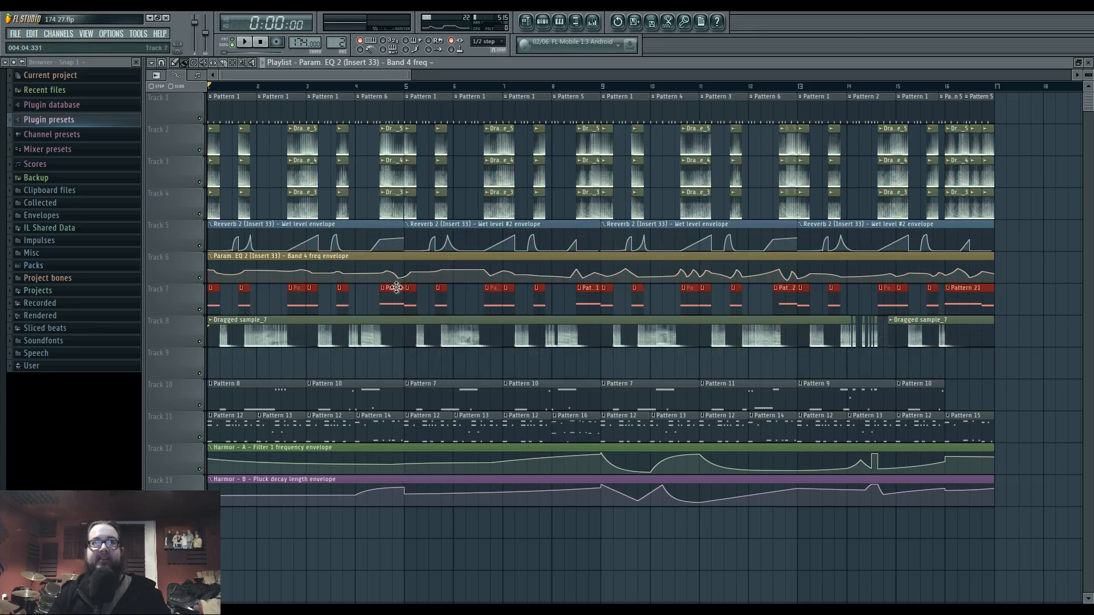
pyautogui.click(406, 363)
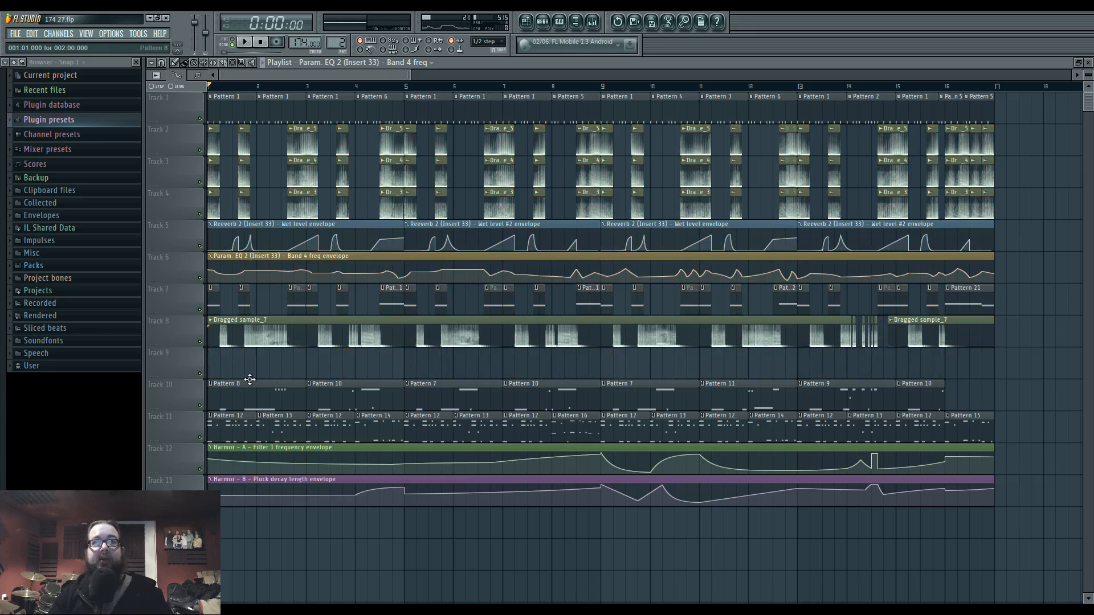
# - Move the pattern clips and Harmor envelopes from Track 10 downward two tracks lower, starting on Track 12
pyautogui.moveTo(250, 380); pyautogui.dragTo(946, 504)
pyautogui.moveTo(308, 403); pyautogui.dragTo(258, 386)
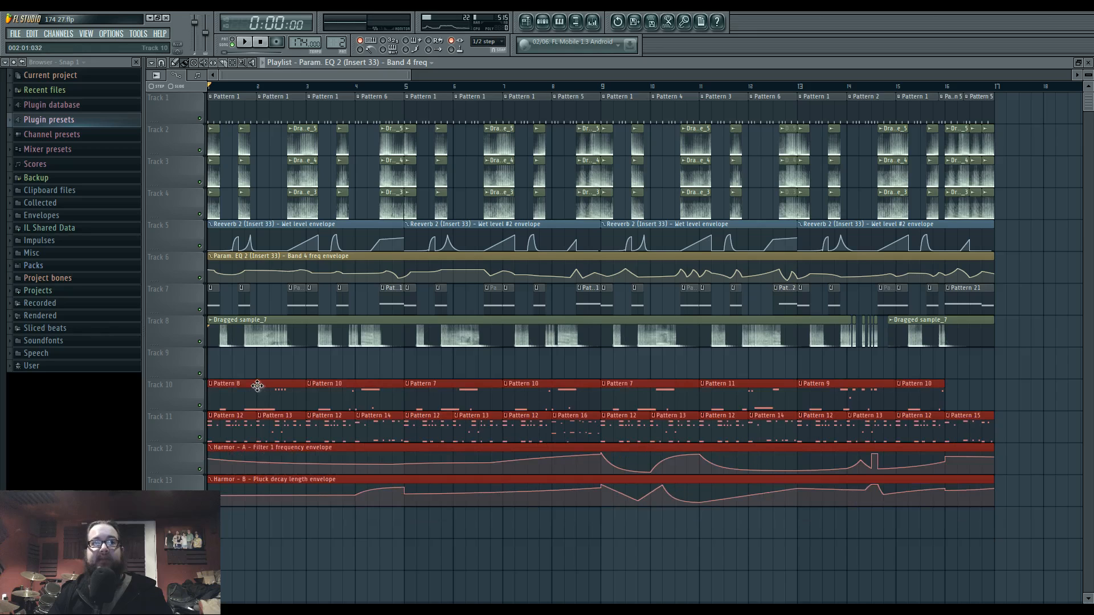
pyautogui.moveTo(1012, 538); pyautogui.dragTo(255, 433)
pyautogui.click(254, 433)
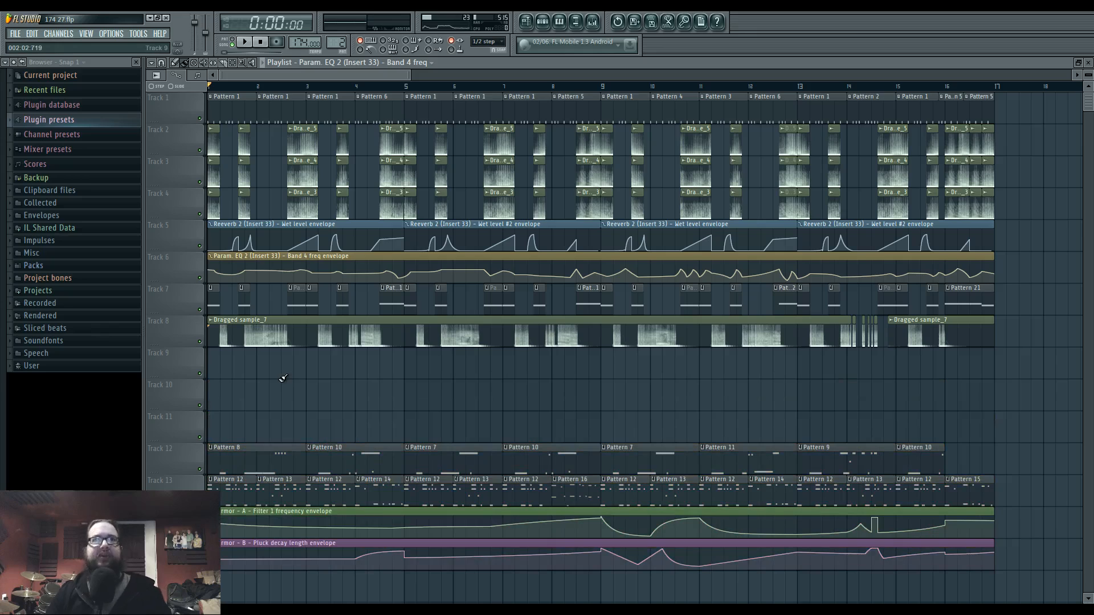
# - Move all the Dragged sample_7 clips together from Track 8 to Track 11, including the short slices near the end
pyautogui.moveTo(224, 328); pyautogui.dragTo(223, 425)
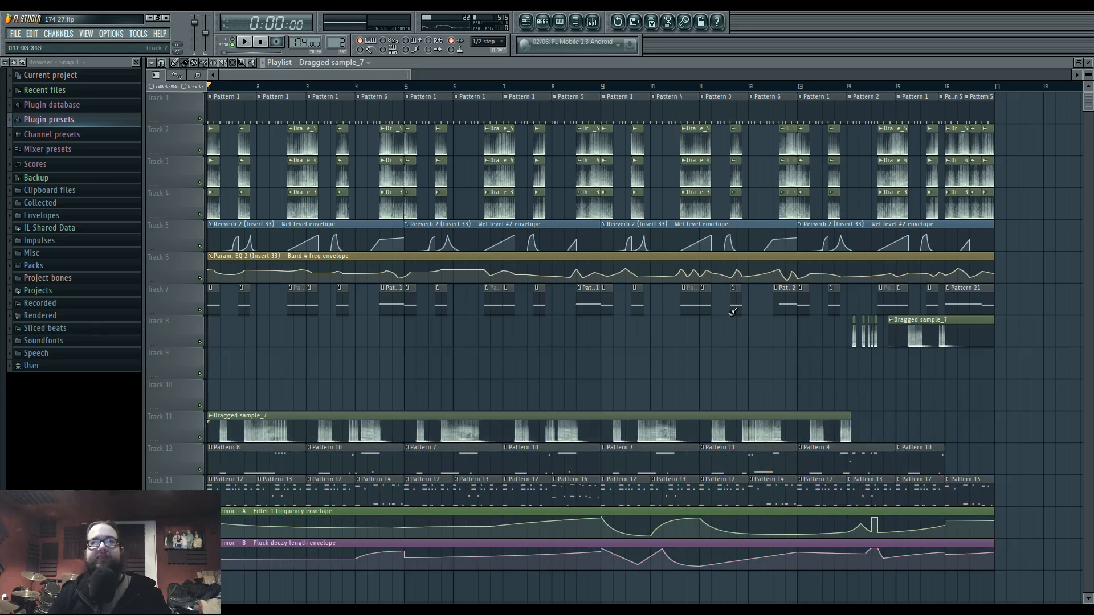
pyautogui.hotkey('ctrl', 'z')
pyautogui.moveTo(1006, 315); pyautogui.dragTo(586, 378)
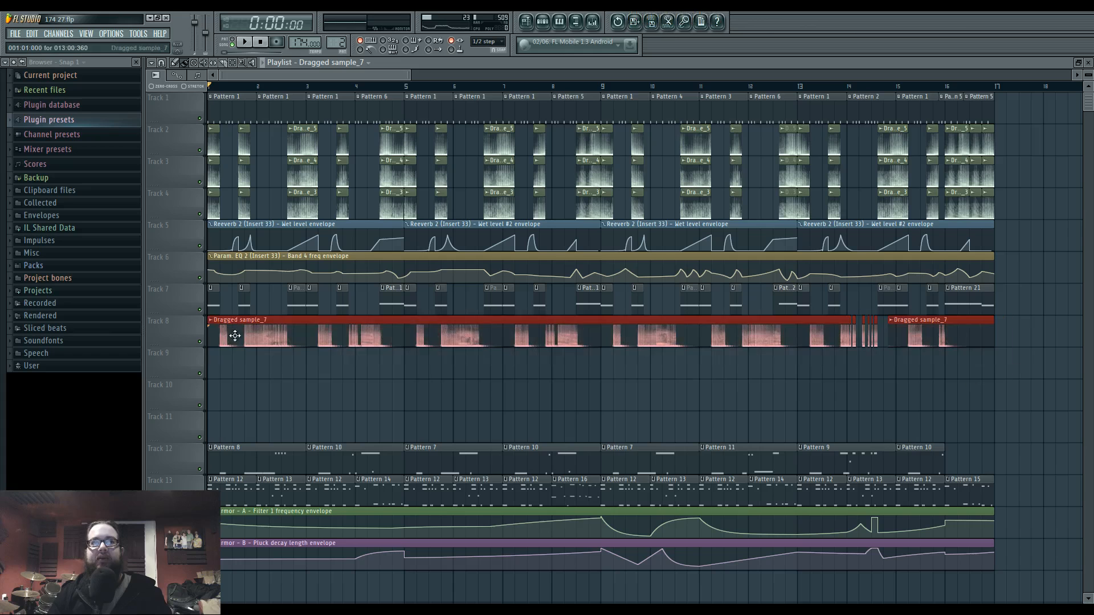
pyautogui.moveTo(228, 339); pyautogui.dragTo(228, 435)
pyautogui.click(406, 408)
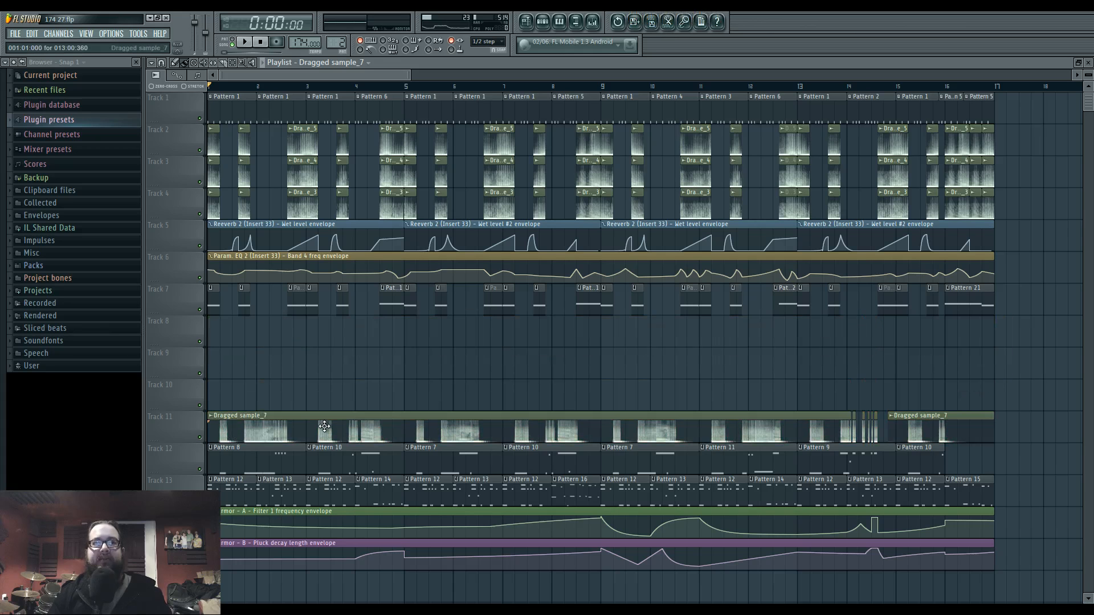
# - Open the channel settings of Dragged sample_7 and turn off its spectrum view
pyautogui.scroll(8, 437, 424)
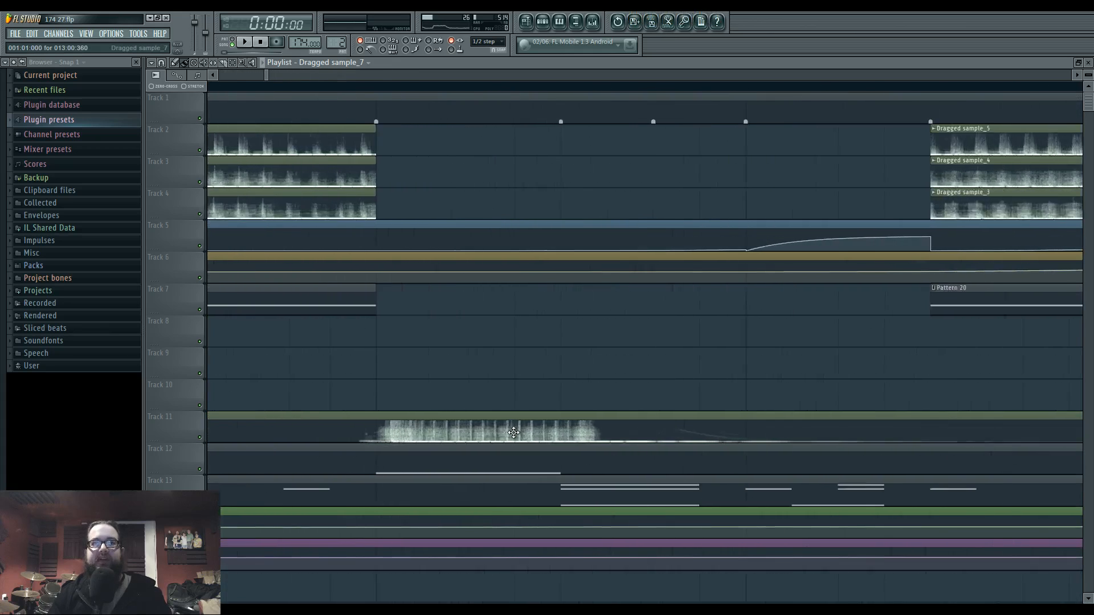
pyautogui.scroll(-7, 514, 433)
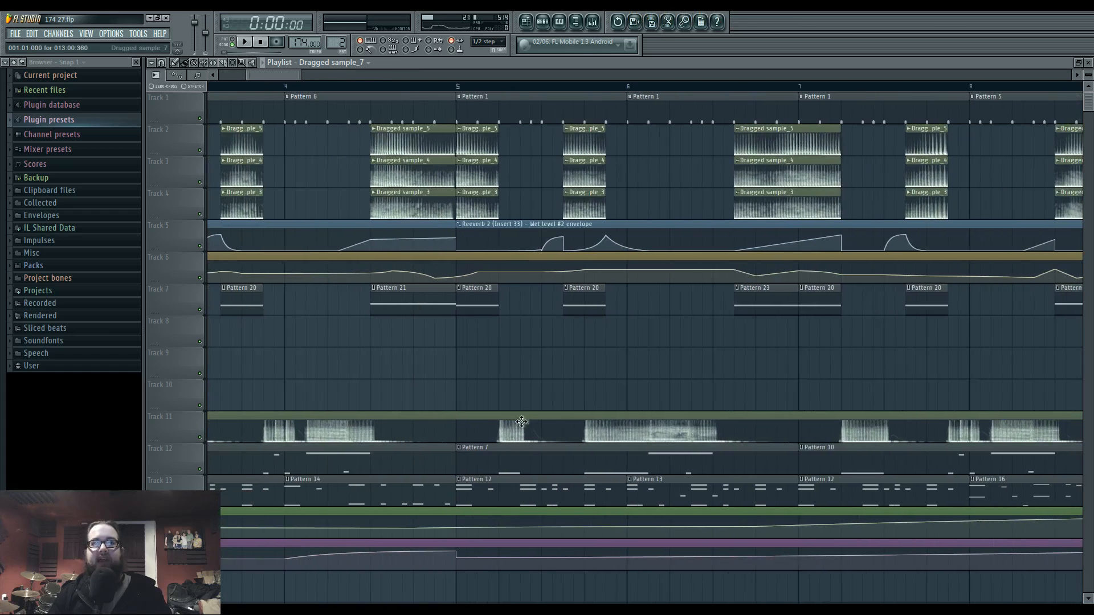
pyautogui.doubleClick(522, 422)
pyautogui.rightClick(795, 418)
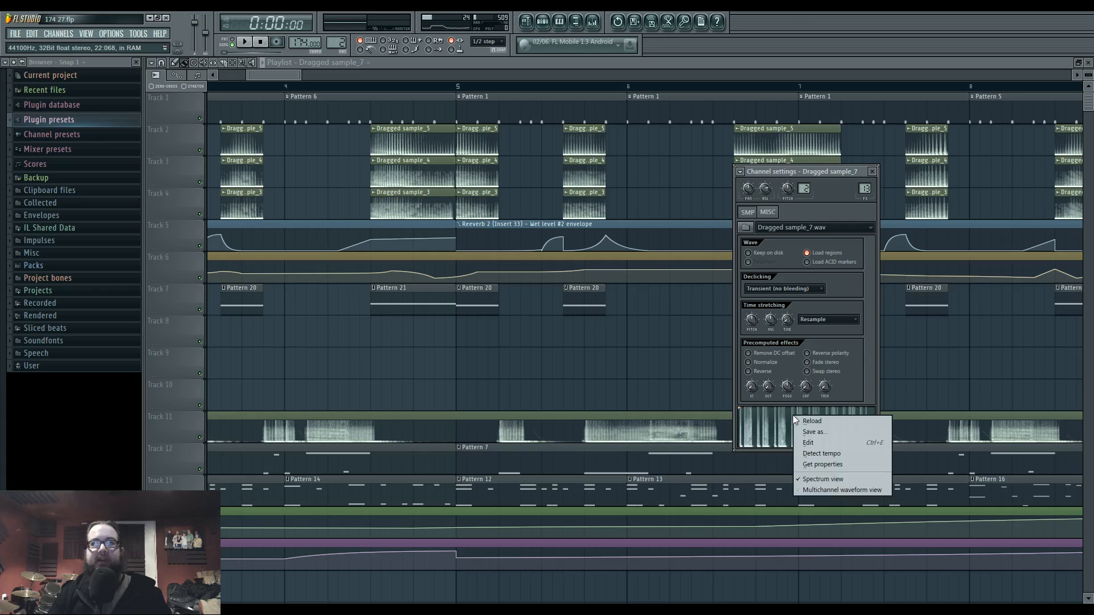
pyautogui.click(836, 483)
# - Toggle the multichannel waveform view for Dragged sample_7, restore its spectrum view, and close the channel settings
pyautogui.rightClick(812, 421)
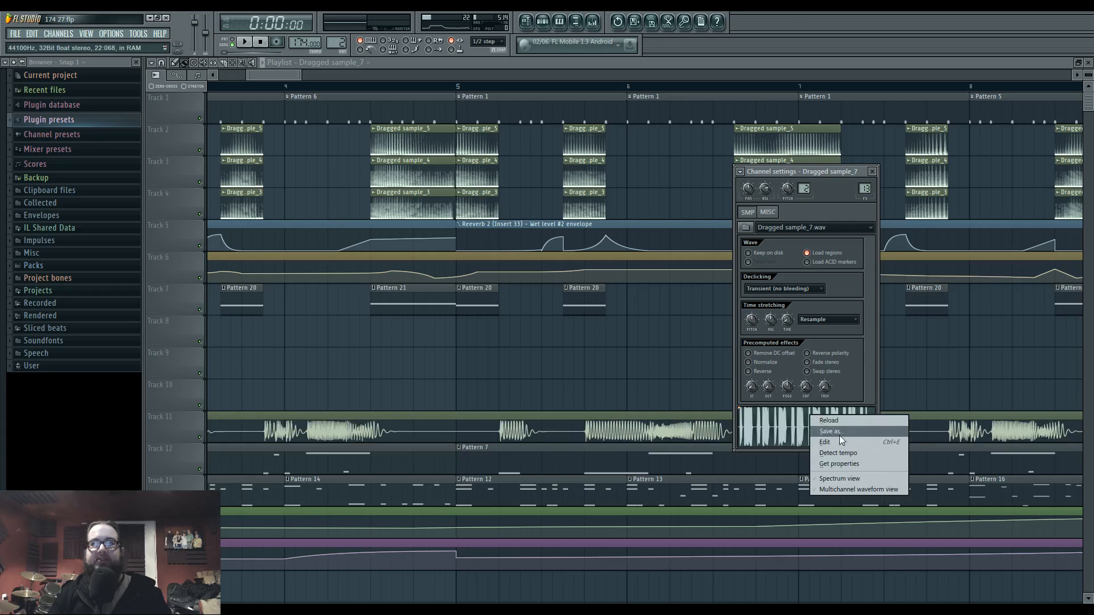
pyautogui.click(846, 490)
pyautogui.rightClick(803, 434)
pyautogui.click(826, 505)
pyautogui.rightClick(799, 444)
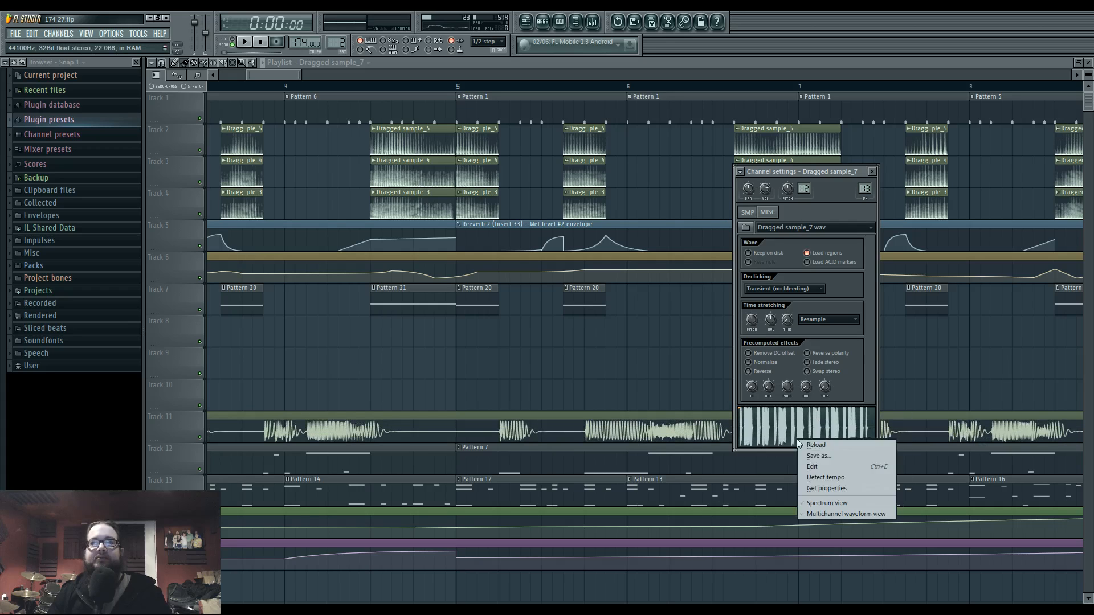
pyautogui.click(838, 504)
pyautogui.press('Escape')
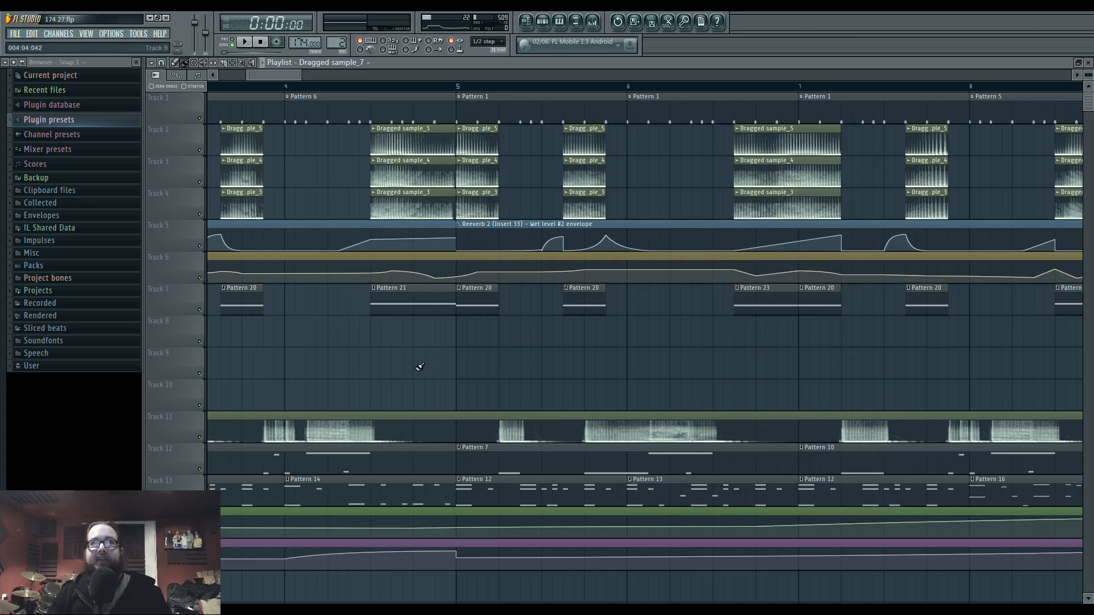
pyautogui.scroll(5, 718, 372)
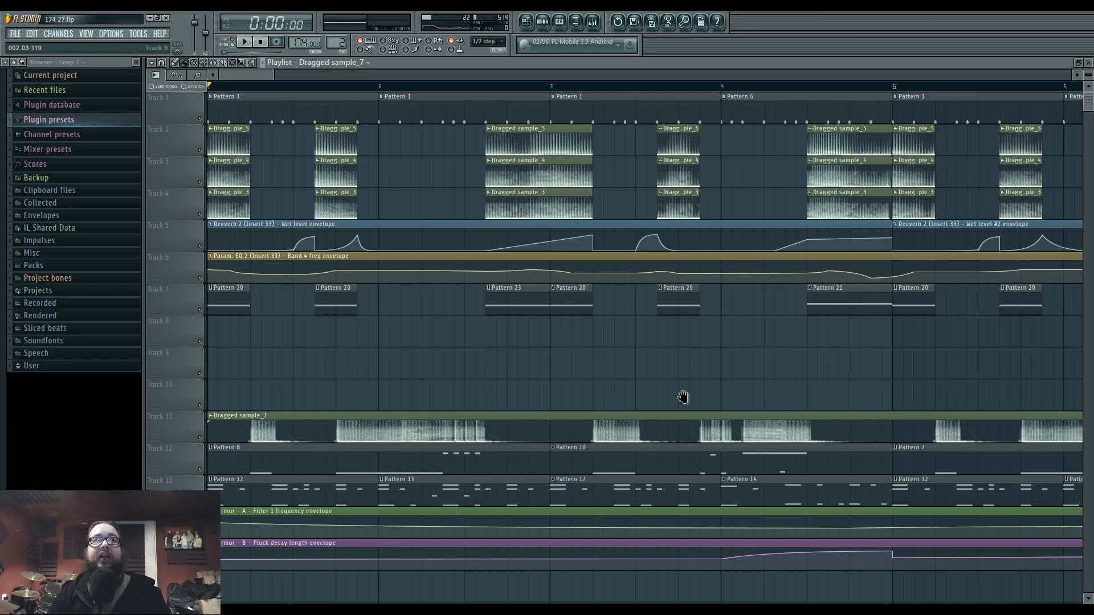
pyautogui.scroll(-6, 682, 397)
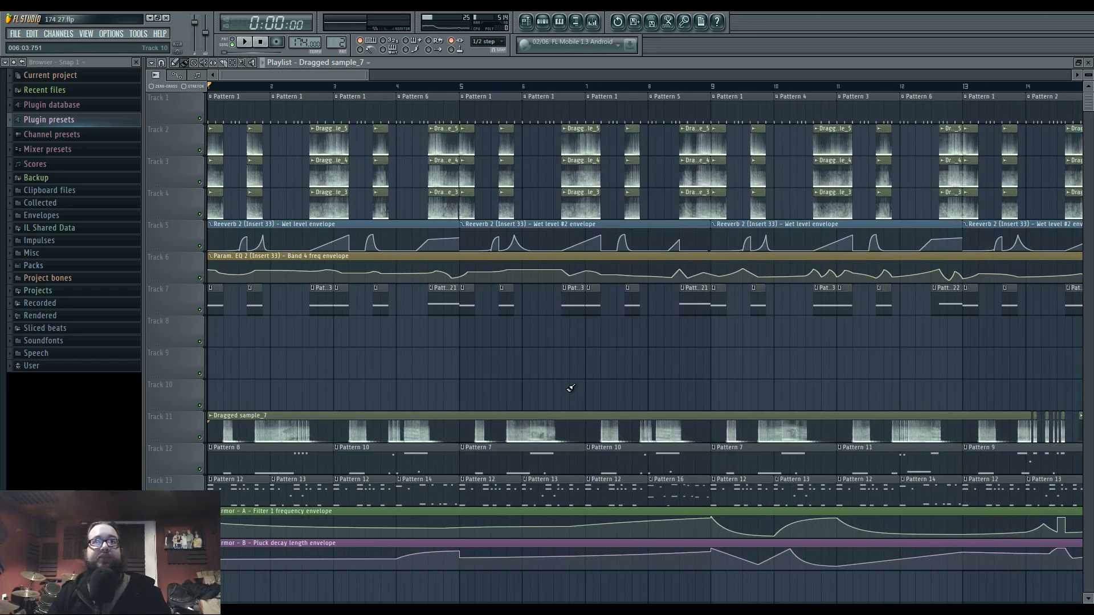
pyautogui.scroll(8, 696, 342)
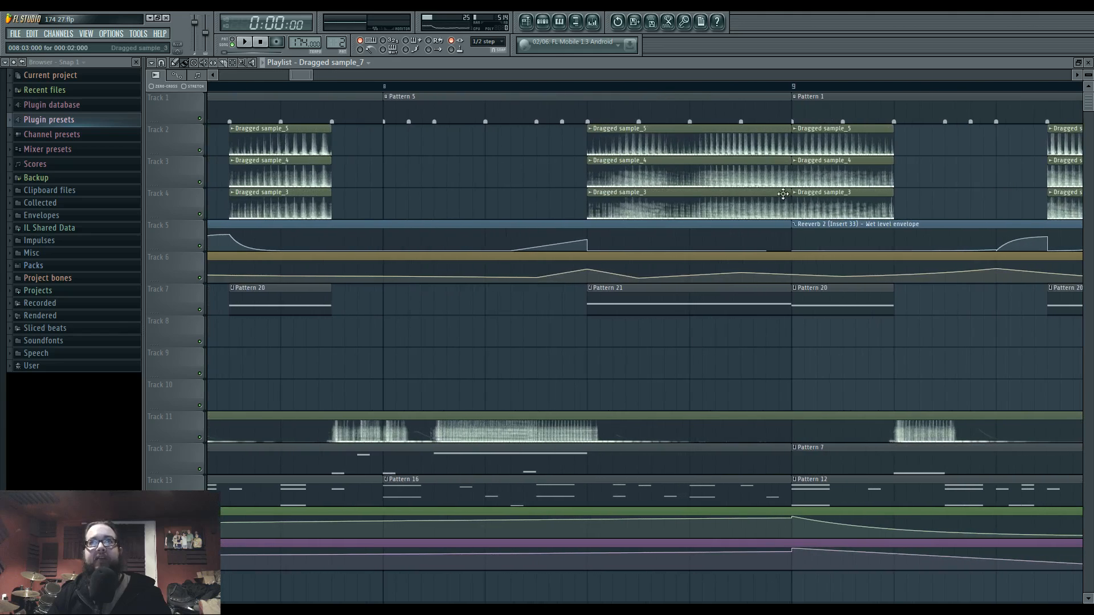
pyautogui.scroll(10, 788, 347)
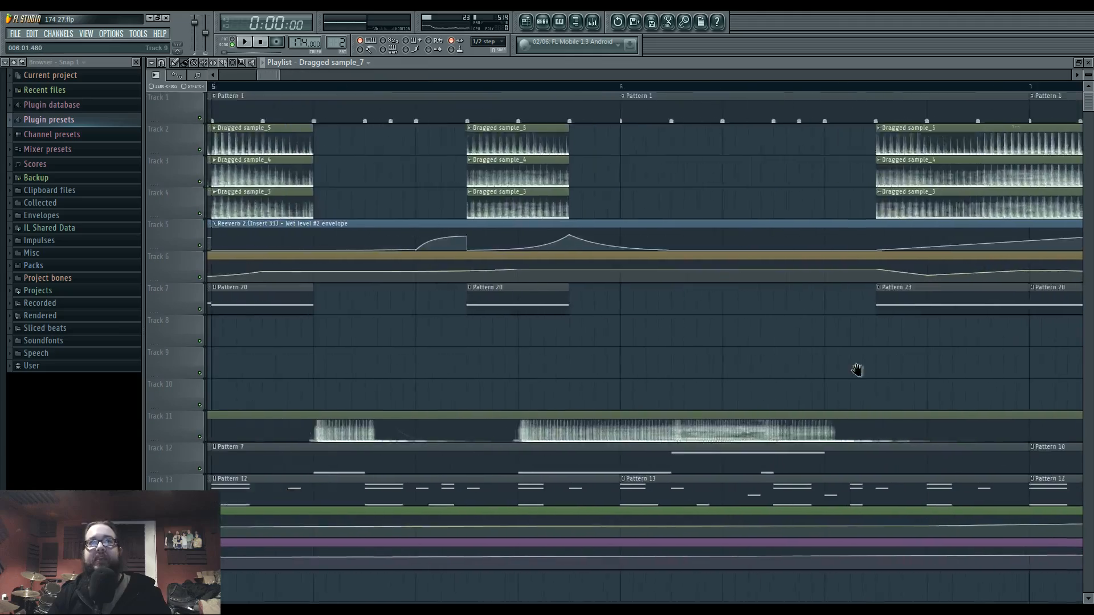
pyautogui.scroll(-8, 521, 384)
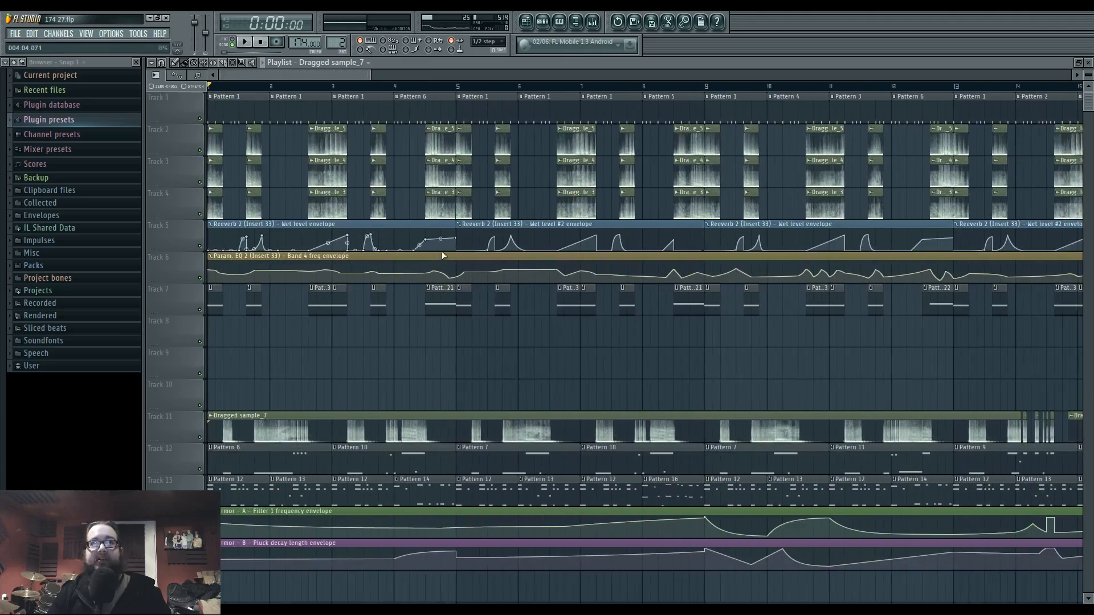
# - Mute Track 1 and Tracks 11 to 15 to isolate the clips on Tracks 2 to 7
pyautogui.scroll(-4, 443, 256)
pyautogui.moveTo(814, 344); pyautogui.dragTo(172, 145)
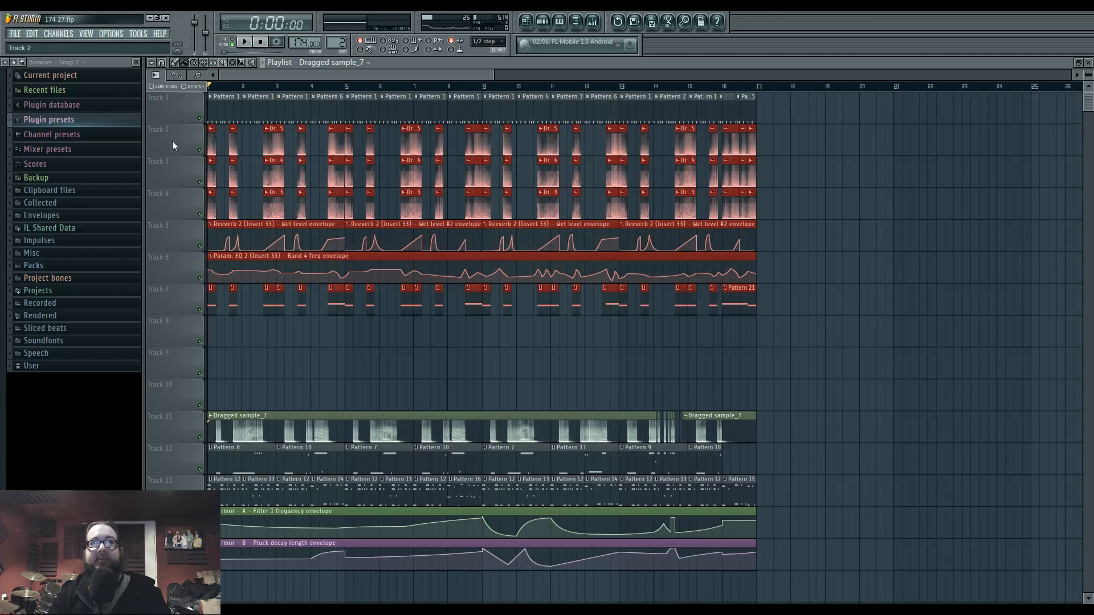
pyautogui.click(200, 119)
pyautogui.moveTo(200, 438); pyautogui.dragTo(200, 565)
pyautogui.click(274, 394)
# - Play the isolated tracks, show the effects chain of Insert 19 in the mixer, and stop playback
pyautogui.press('space')
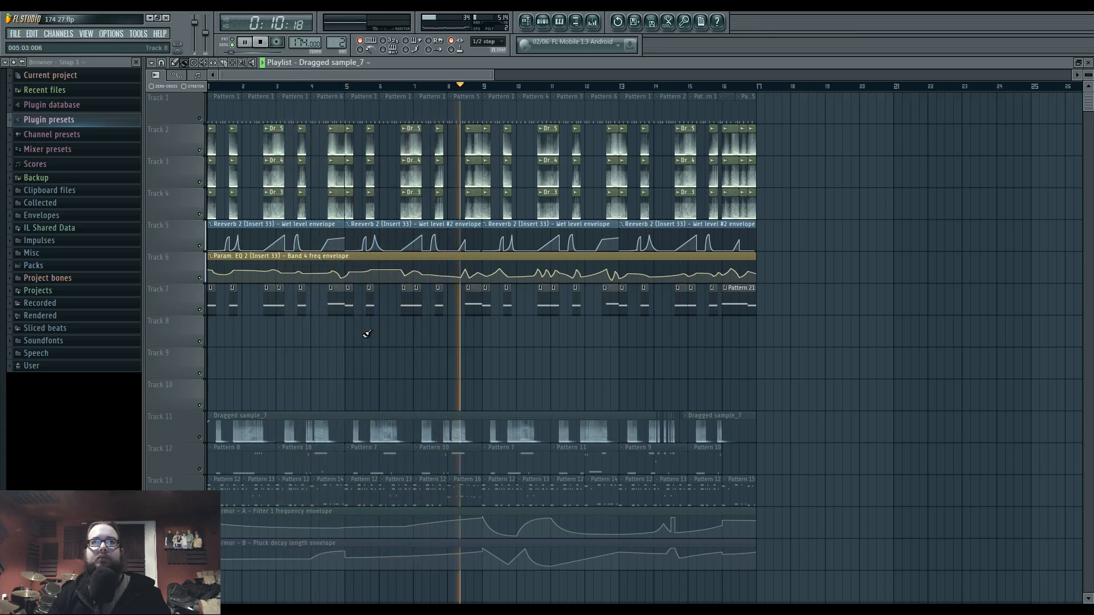
pyautogui.click(596, 24)
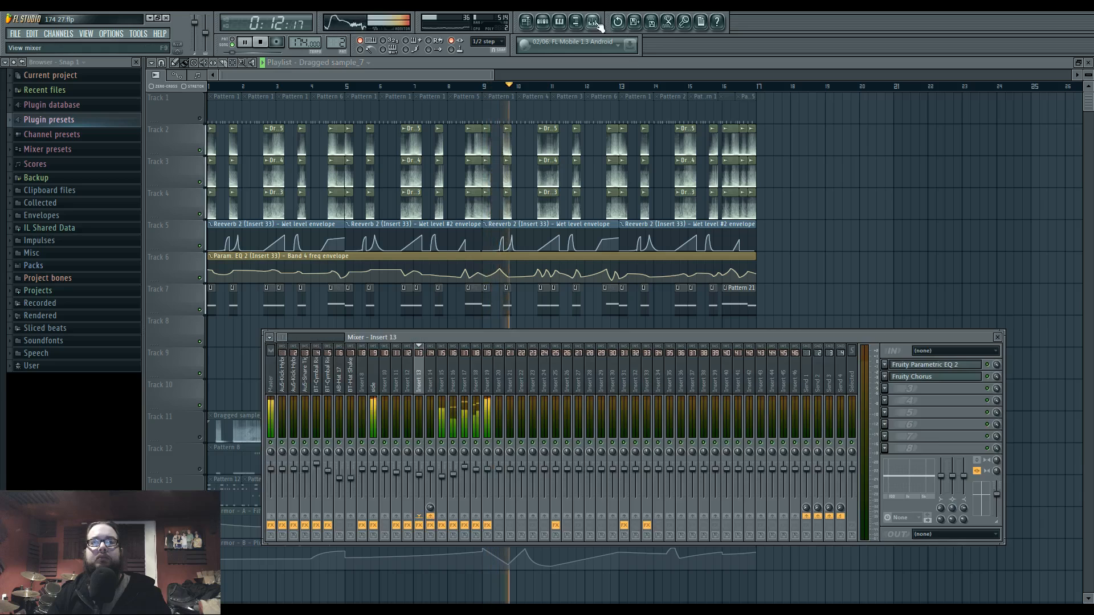
pyautogui.click(487, 376)
pyautogui.press('space')
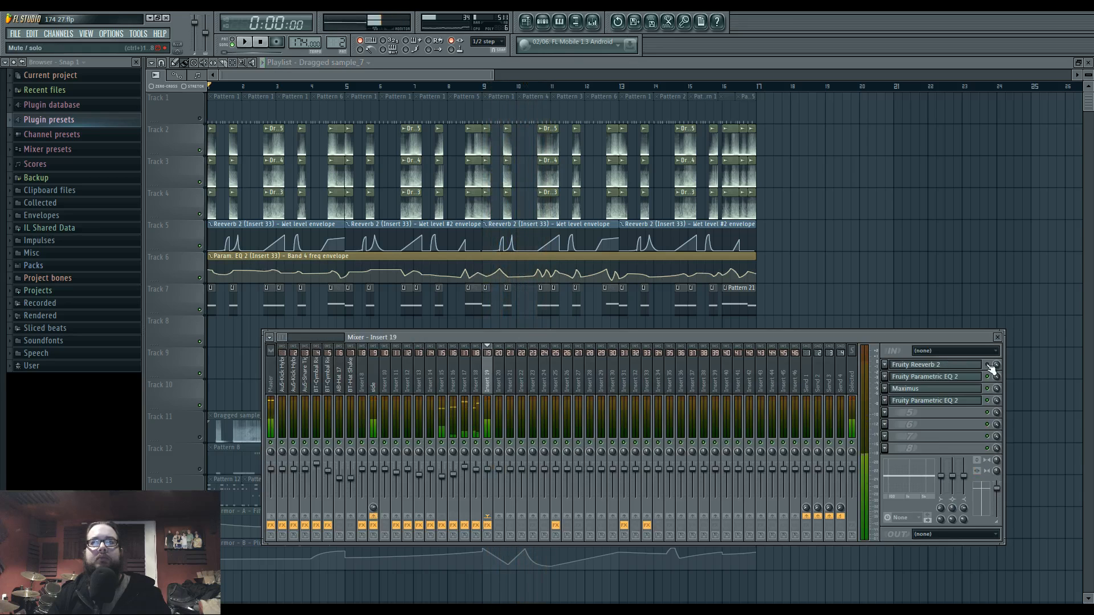
# - Play the isolated tracks again from the start with the mixer open, stop playback, and close the mixer
pyautogui.press('space')
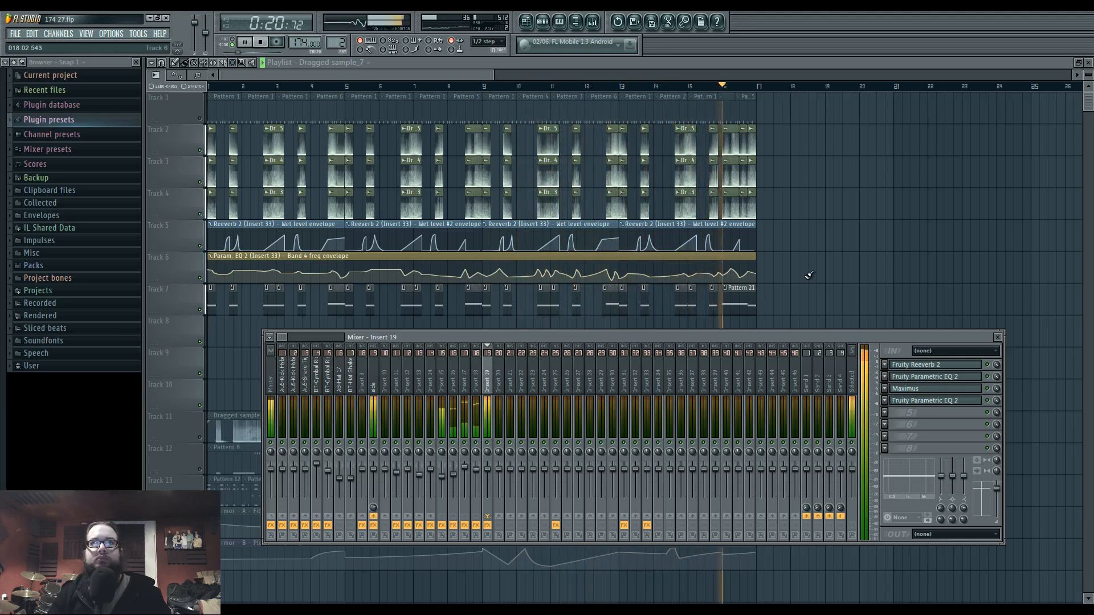
pyautogui.press('space')
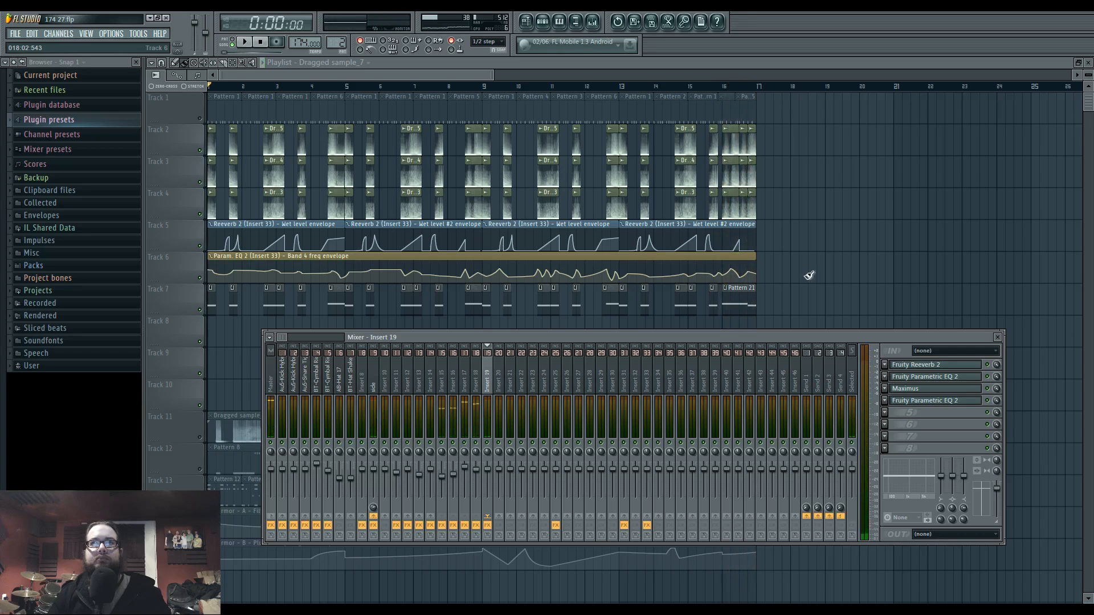
pyautogui.press('F9')
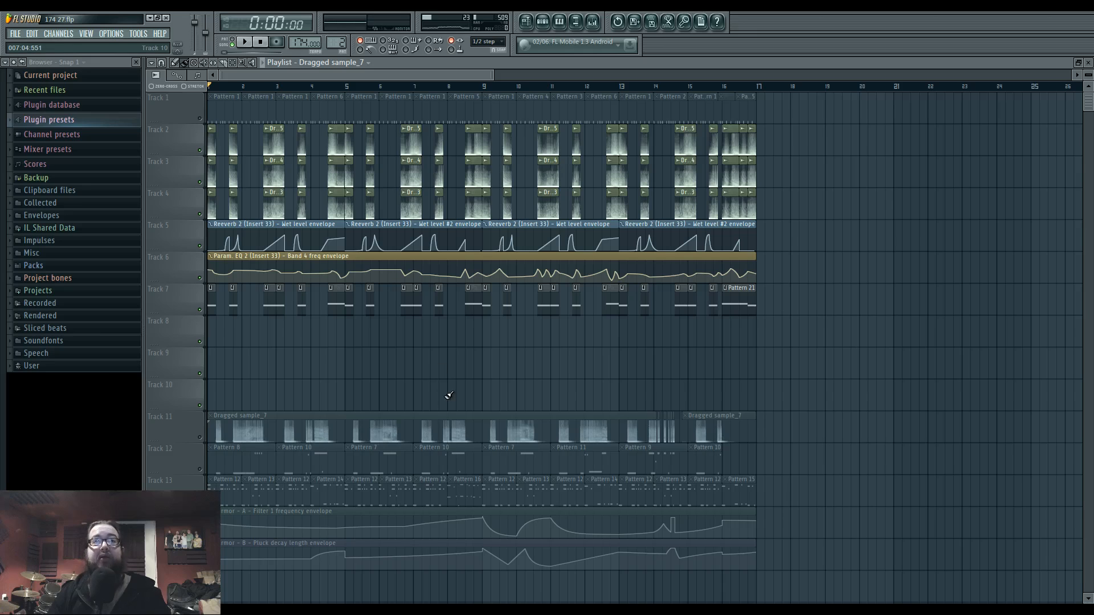
# - Move all the clips on Tracks 2 to 7 one track lower, leaving Track 2 free
pyautogui.moveTo(826, 346); pyautogui.dragTo(208, 126)
pyautogui.moveTo(266, 170); pyautogui.dragTo(266, 202)
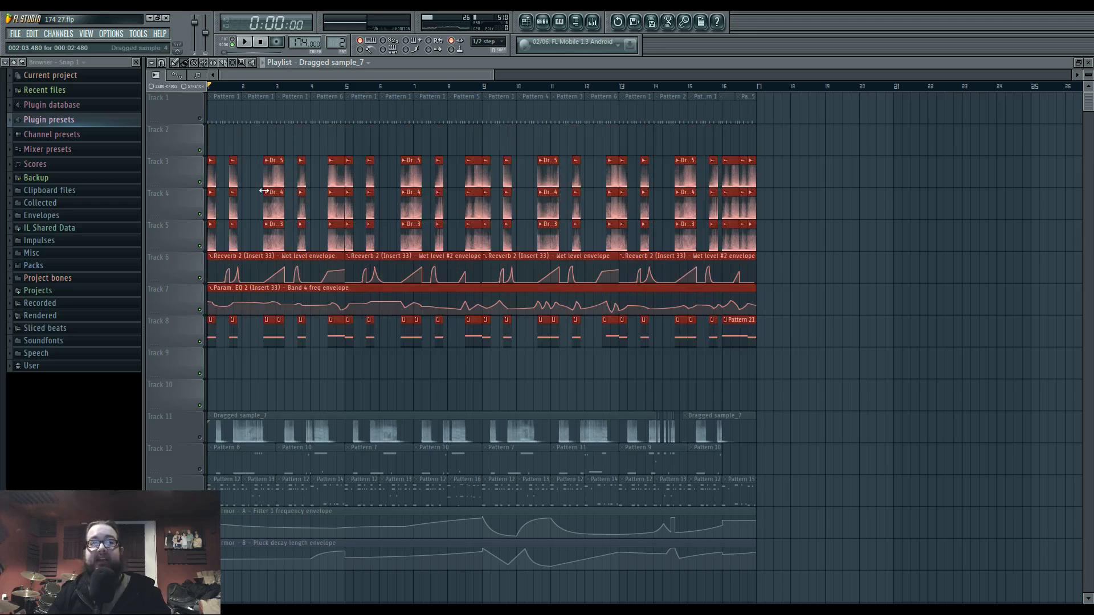
pyautogui.click(263, 371)
# - Move all the pattern clips from Track 8 up to the empty Track 2 and deselect them
pyautogui.moveTo(777, 342); pyautogui.dragTo(208, 319)
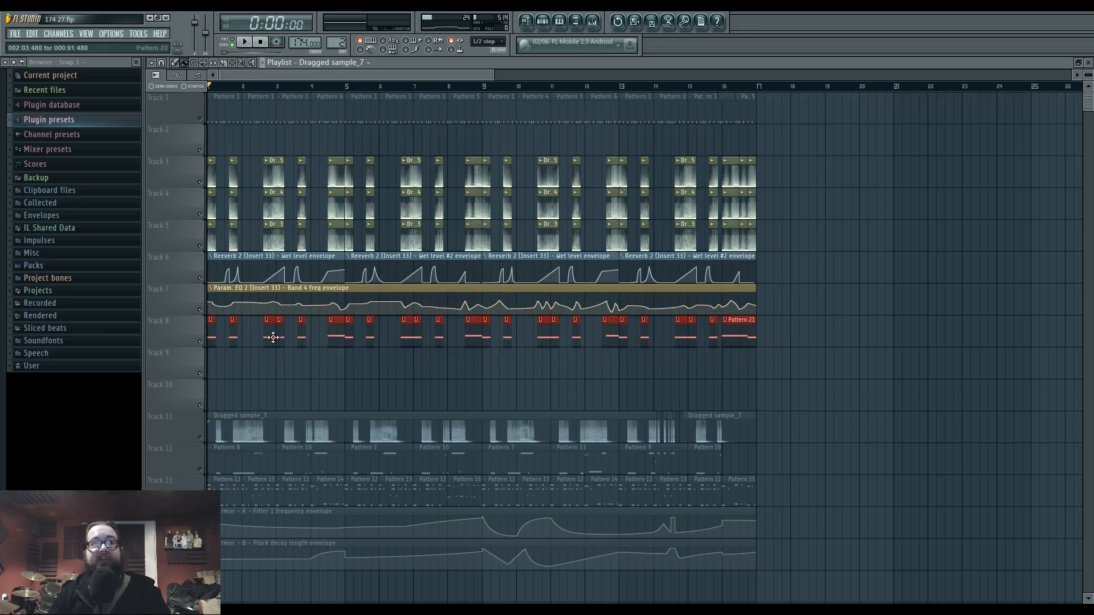
pyautogui.moveTo(341, 339); pyautogui.dragTo(306, 137)
pyautogui.click(352, 360)
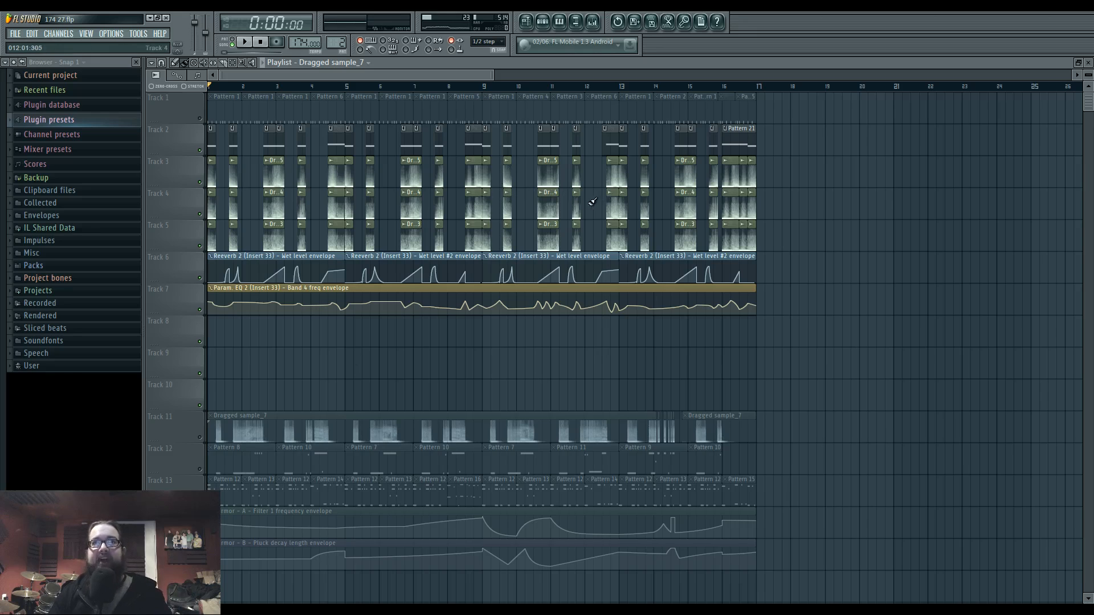
# - Align the Pattern 23 clip in bar 10 and the Pattern 22 clip in bar 12 on Track 2 with the sample clips below
pyautogui.scroll(5, 592, 201)
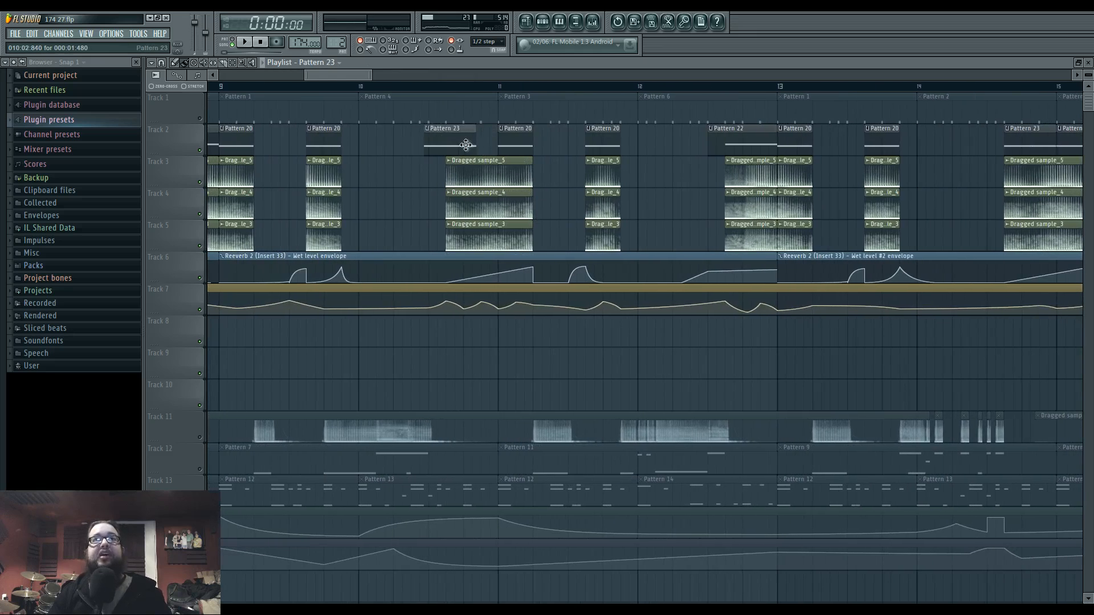
pyautogui.moveTo(466, 144); pyautogui.dragTo(483, 147)
pyautogui.scroll(-5, 484, 350)
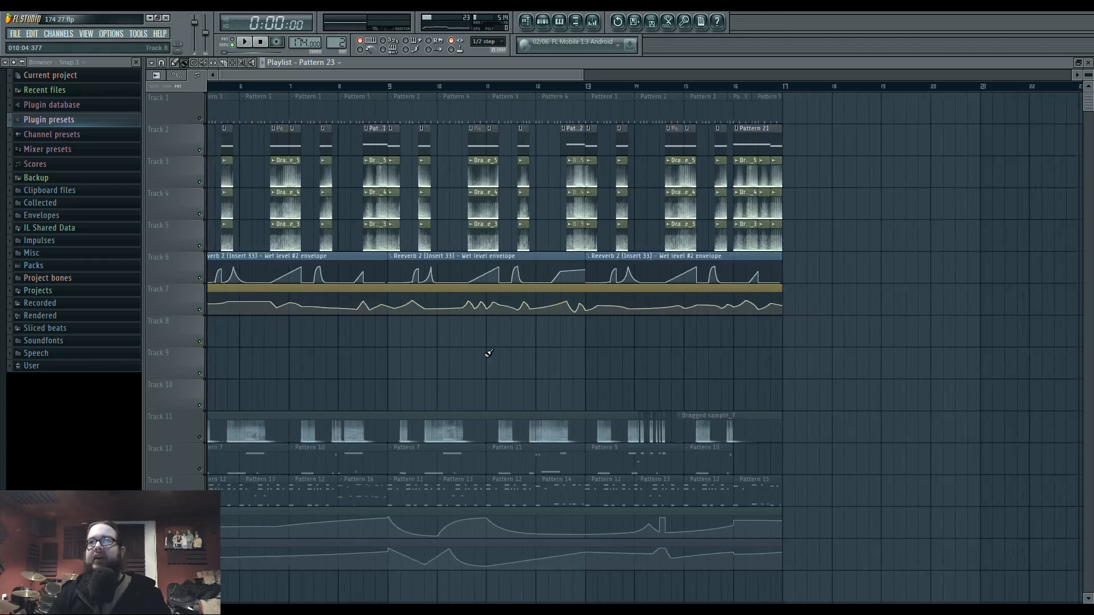
pyautogui.scroll(3, 473, 339)
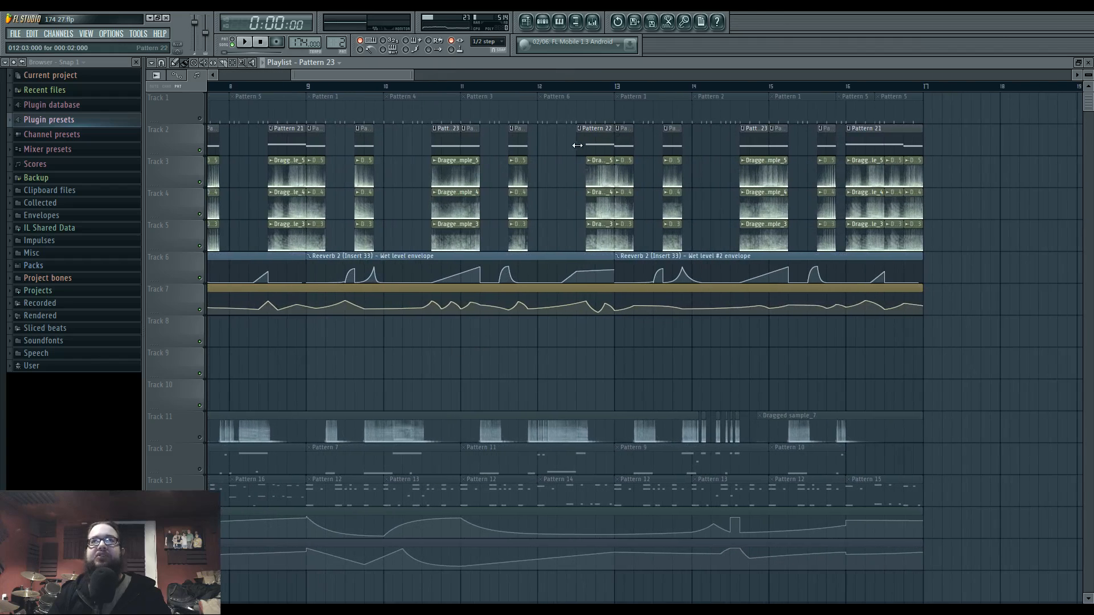
# - Show the Unsorted channels in the step sequencer, open the Default 25 Sytrus, and place its window below the first channels
pyautogui.click(542, 22)
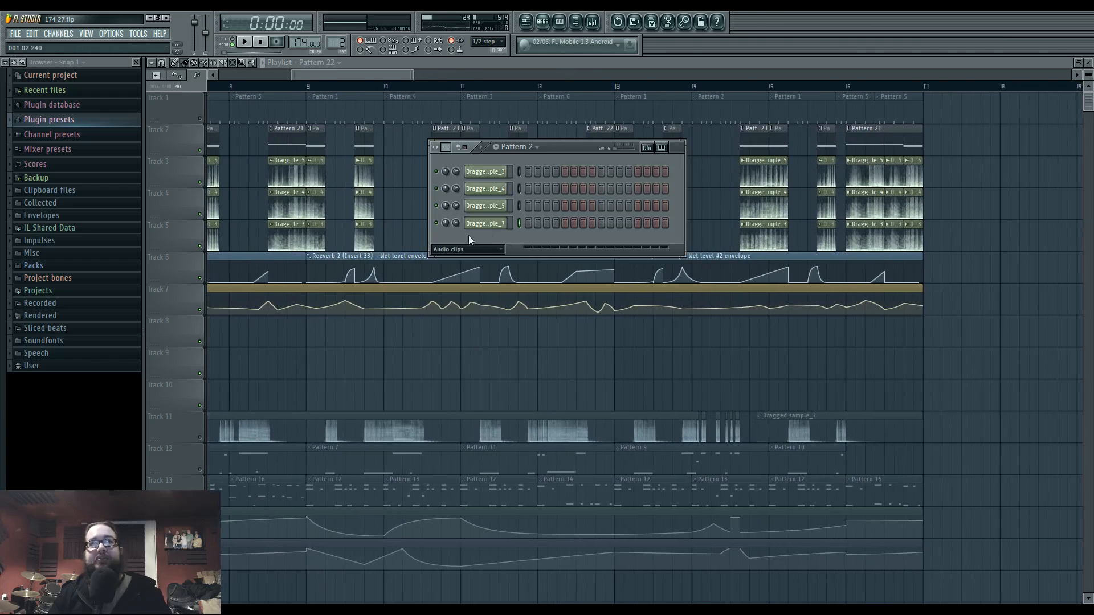
pyautogui.click(480, 245)
pyautogui.click(479, 285)
pyautogui.click(489, 325)
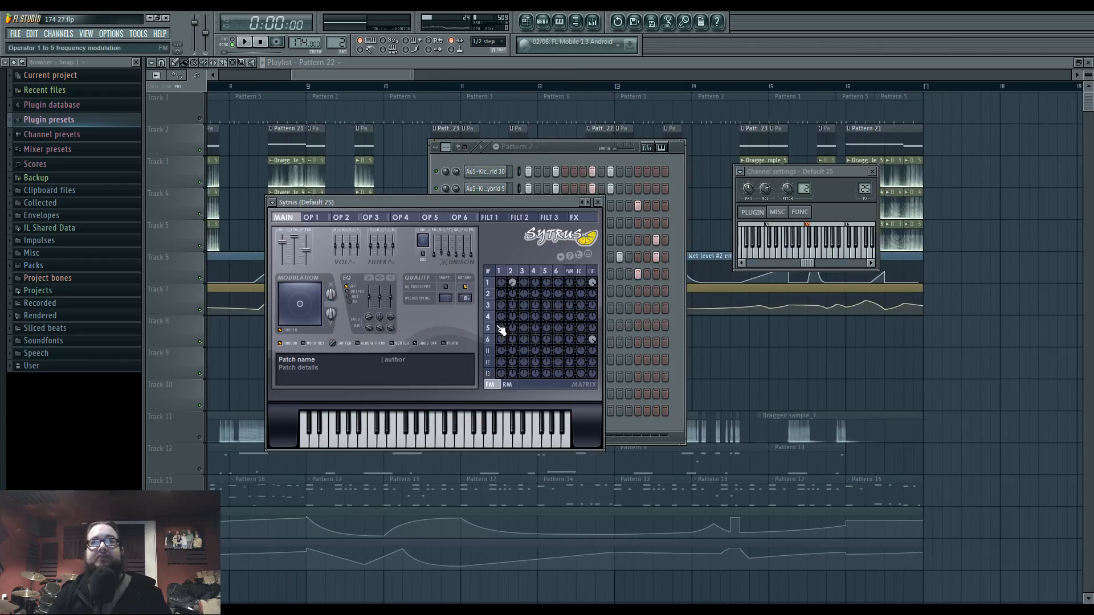
pyautogui.press('c')
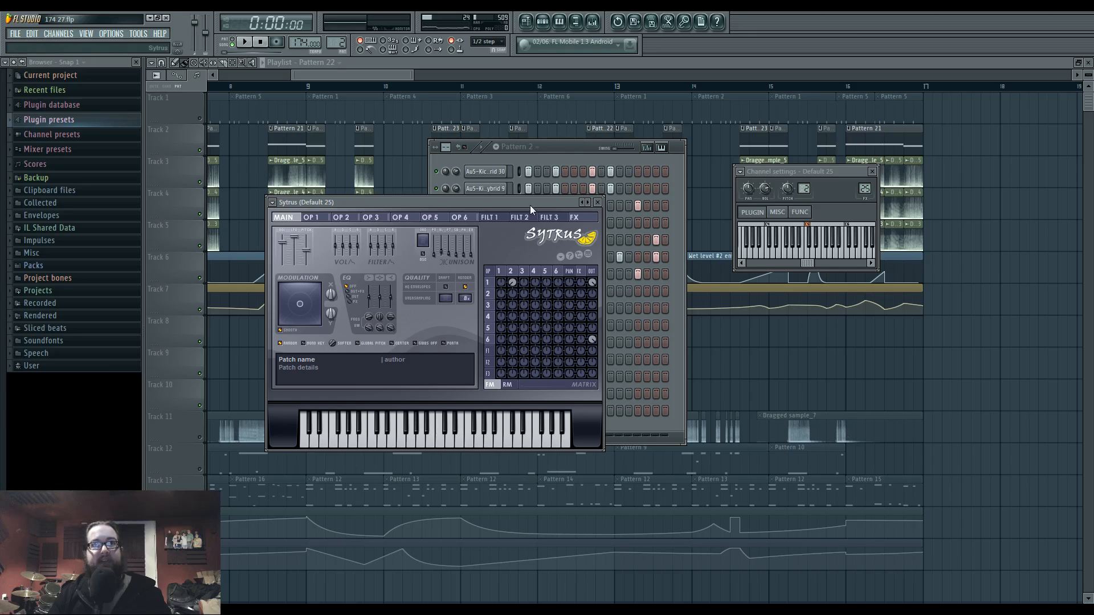
pyautogui.moveTo(530, 205); pyautogui.dragTo(650, 340)
pyautogui.moveTo(654, 340); pyautogui.dragTo(652, 330)
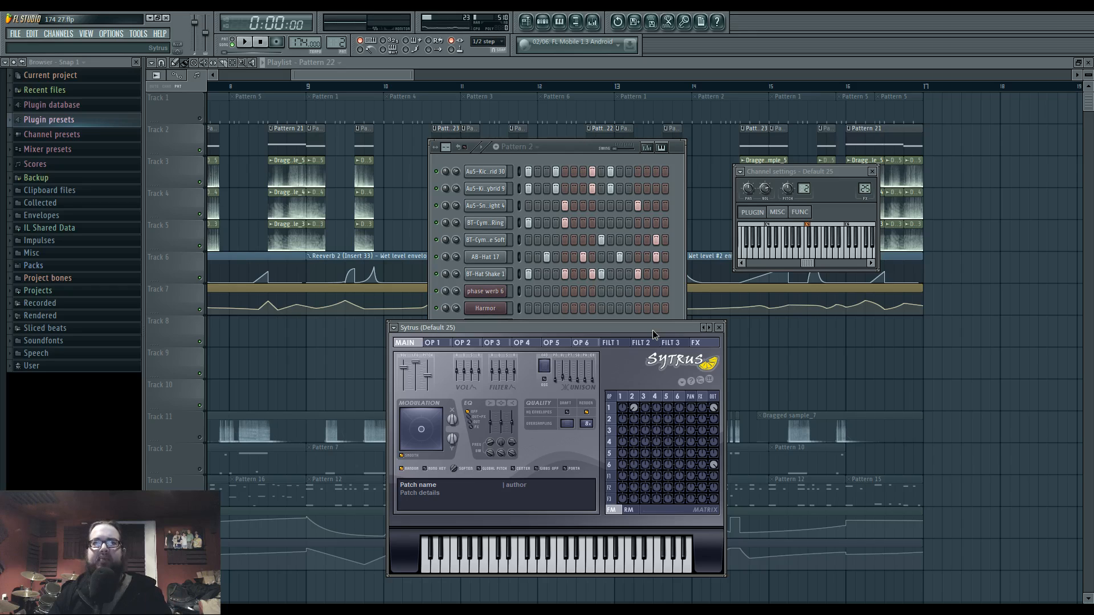
pyautogui.moveTo(652, 330); pyautogui.dragTo(650, 330)
# - Examine the oscillator shapes of Sytrus operators 2, 1 and 3 and the RM modulation matrix
pyautogui.click(635, 510)
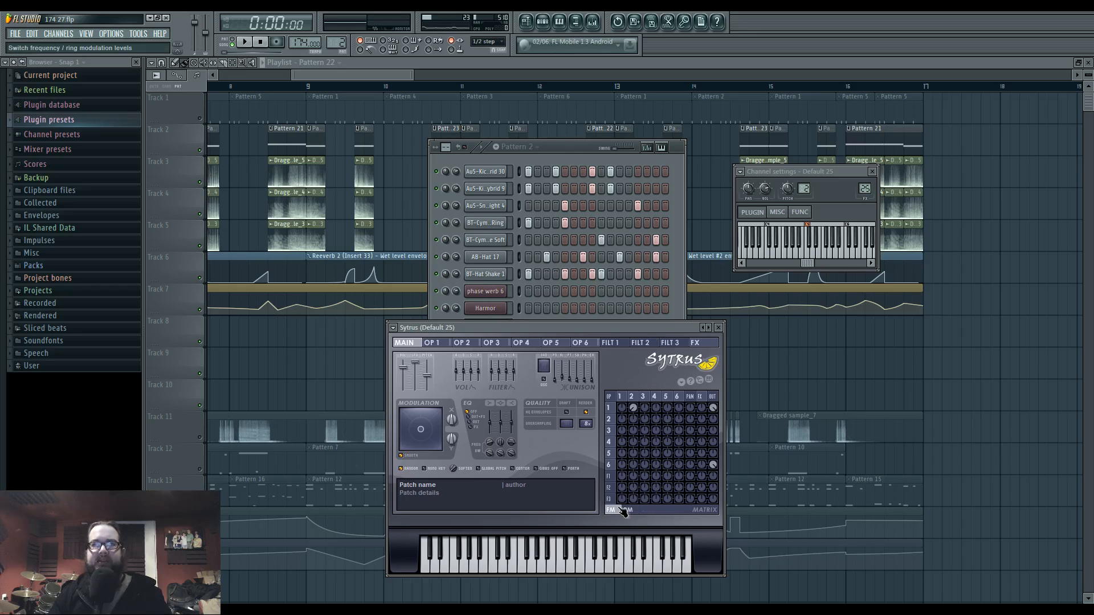
pyautogui.click(632, 397)
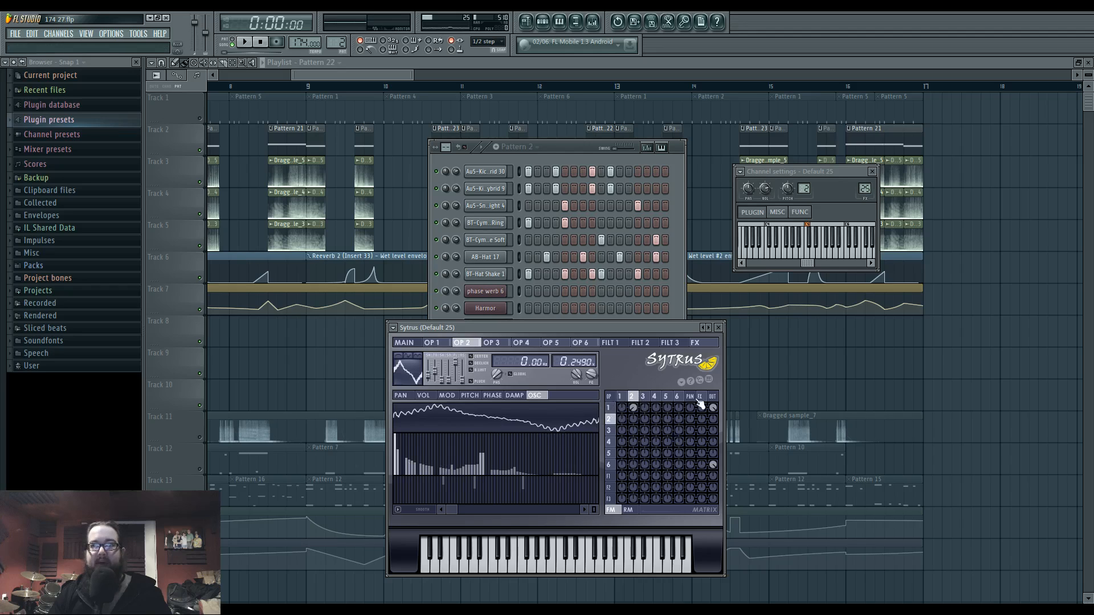
pyautogui.click(622, 397)
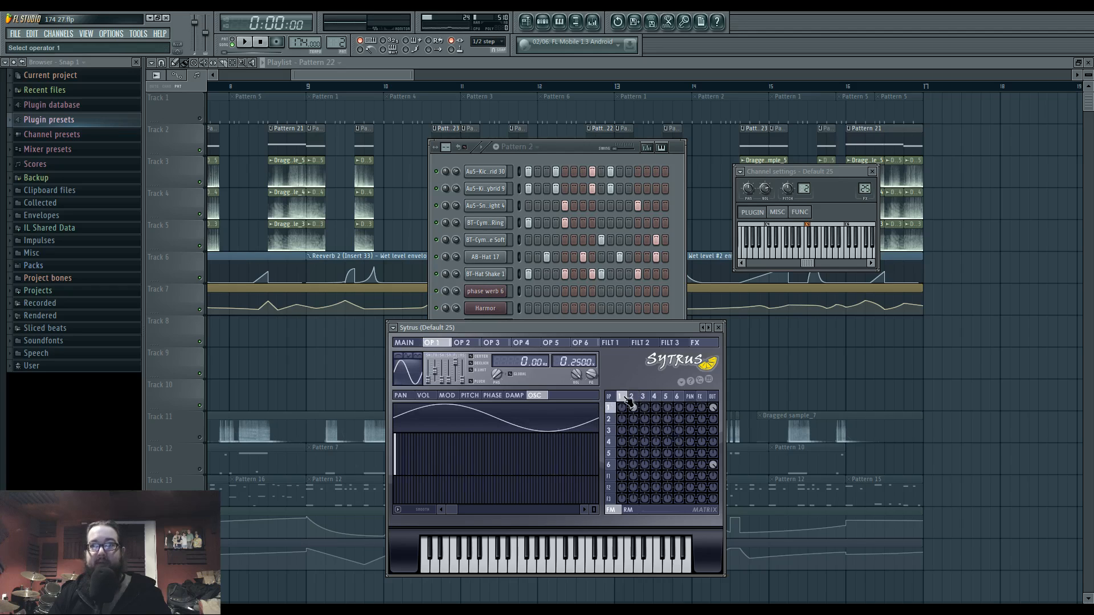
pyautogui.click(628, 510)
pyautogui.click(643, 397)
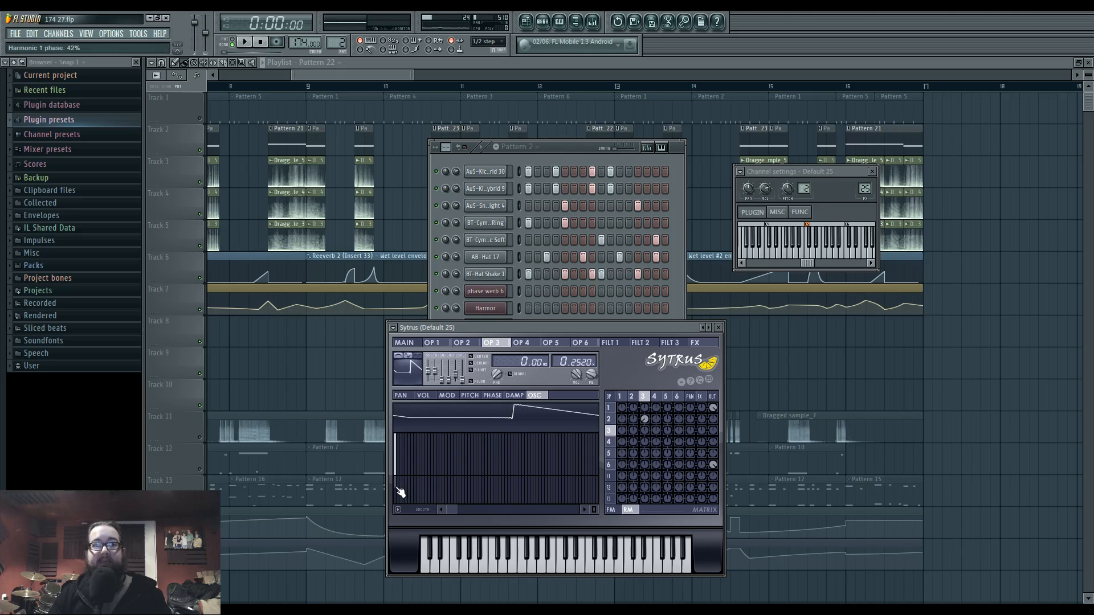
pyautogui.moveTo(400, 493); pyautogui.dragTo(398, 493)
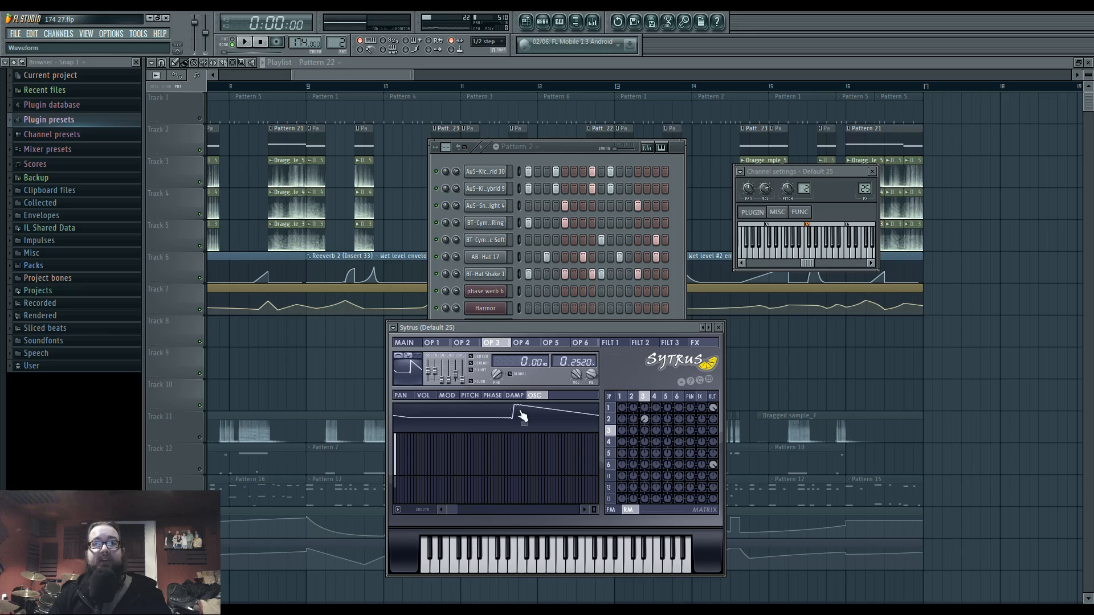
pyautogui.moveTo(460, 379); pyautogui.dragTo(460, 383)
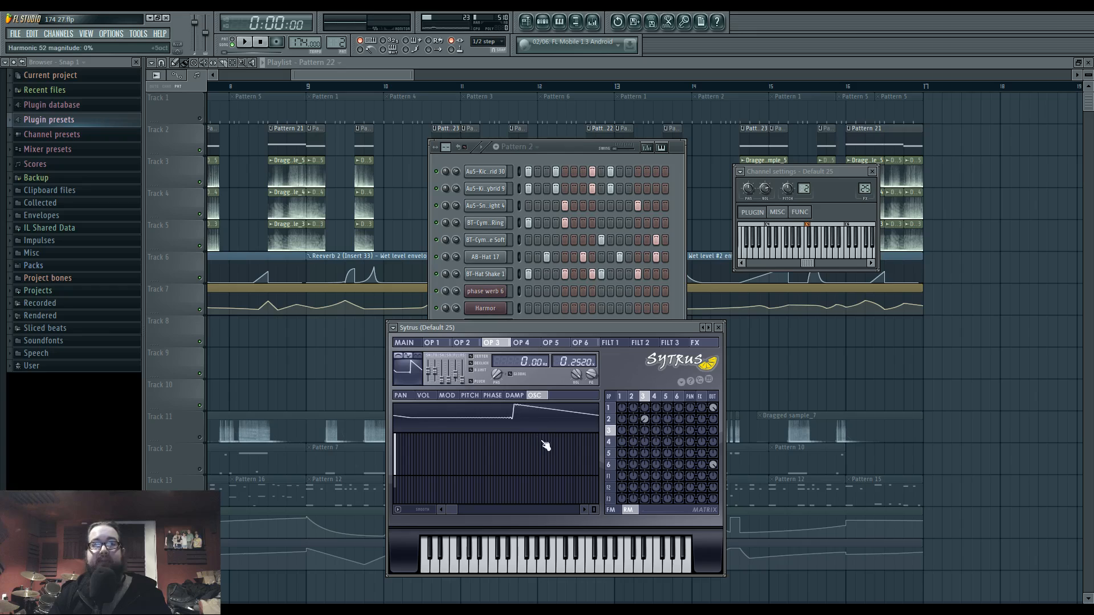
# - Return to the FM matrix in Sytrus, show operator 2, and play test notes
pyautogui.click(612, 510)
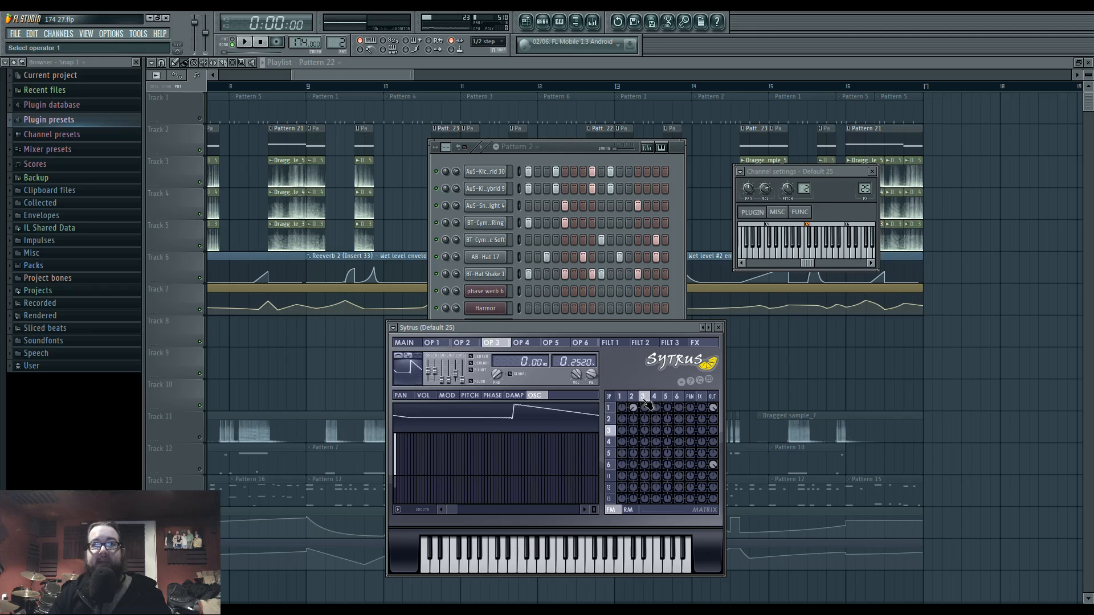
pyautogui.scroll(3, 633, 408)
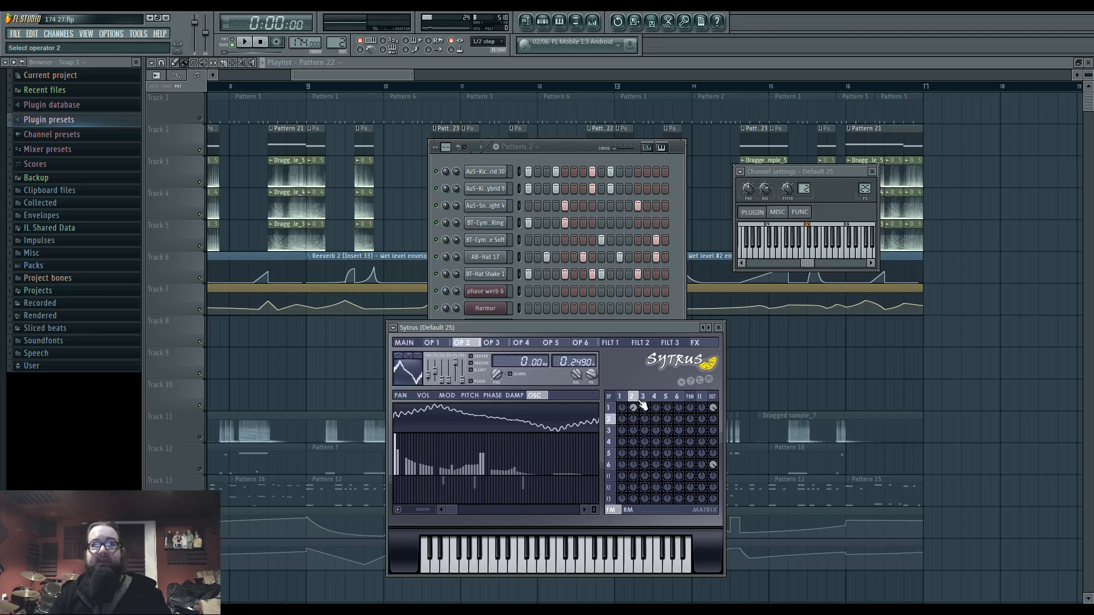
pyautogui.scroll(2, 633, 404)
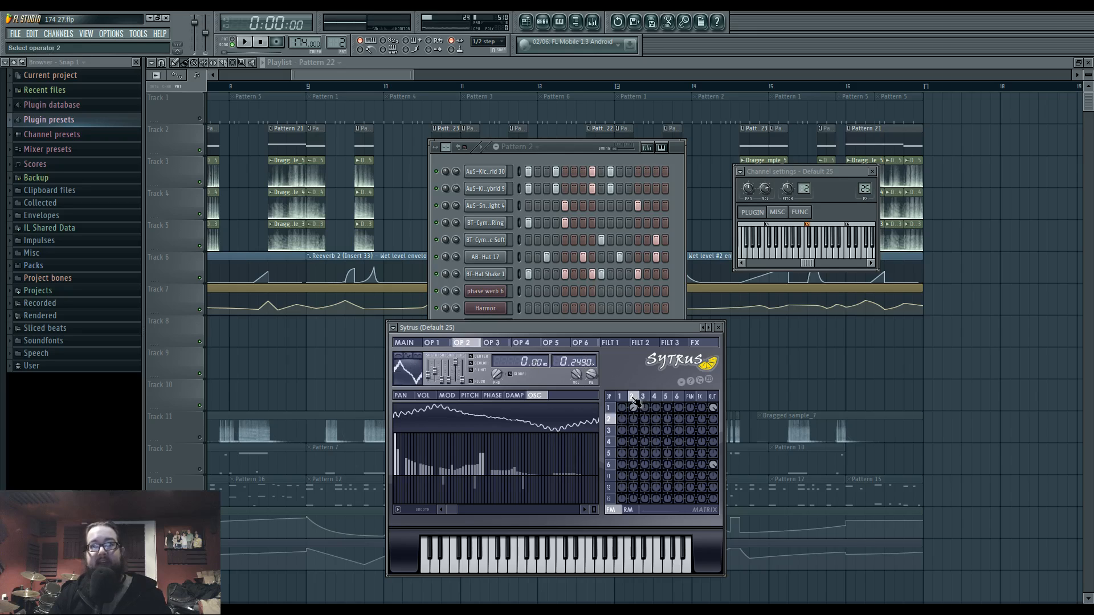
pyautogui.press('c')
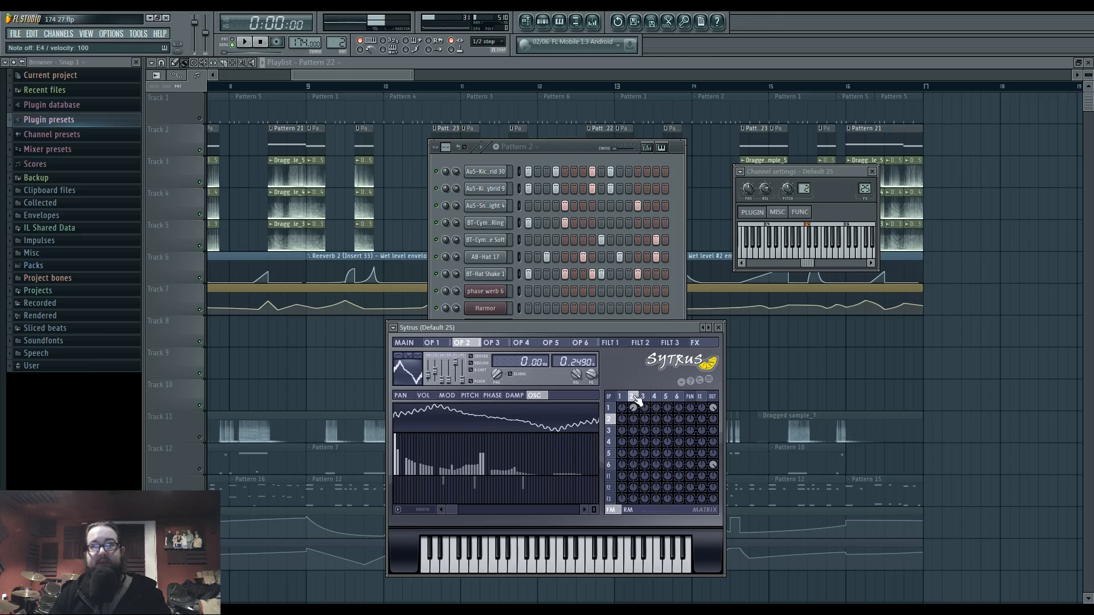
pyautogui.scroll(1, 583, 362)
pyautogui.press('c')
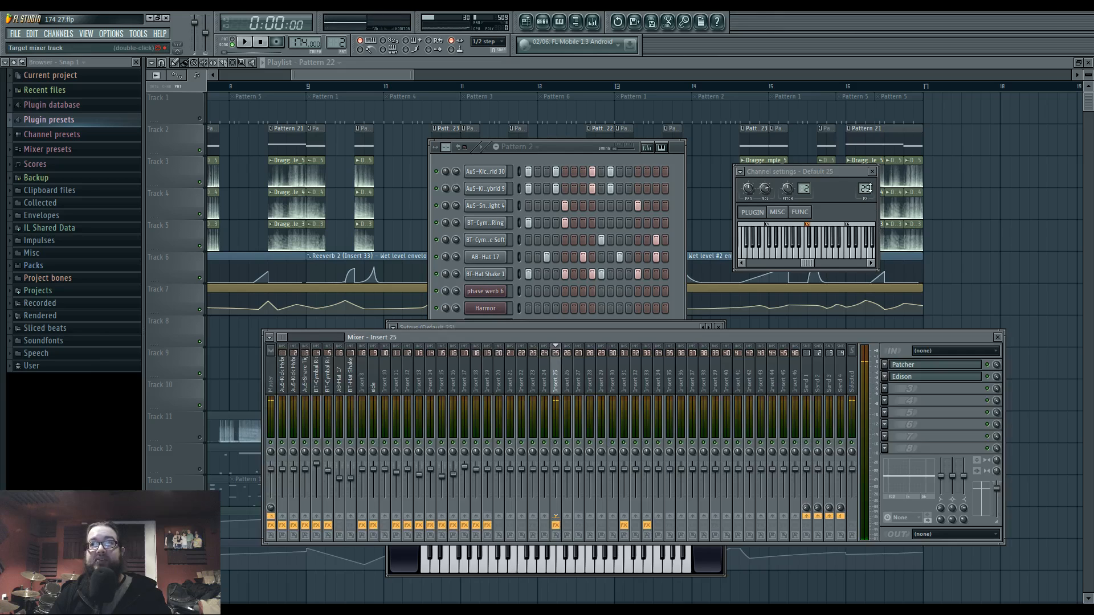
# - Open the Patcher effect on Insert 25 from the mixer and show its routing map
pyautogui.press('F9')
pyautogui.click(940, 366)
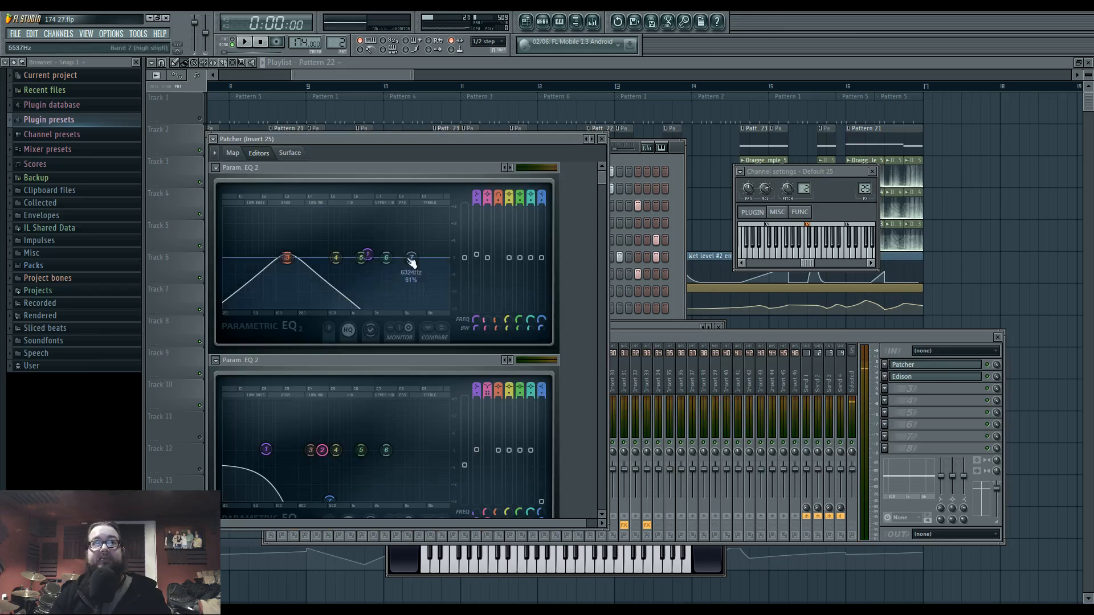
pyautogui.click(234, 154)
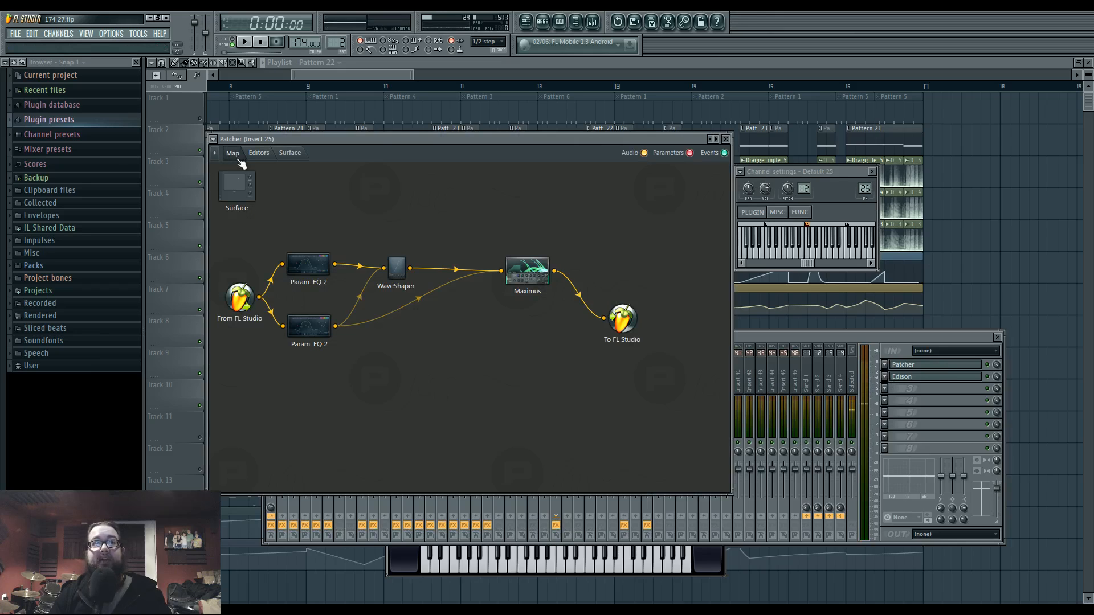
pyautogui.click(932, 340)
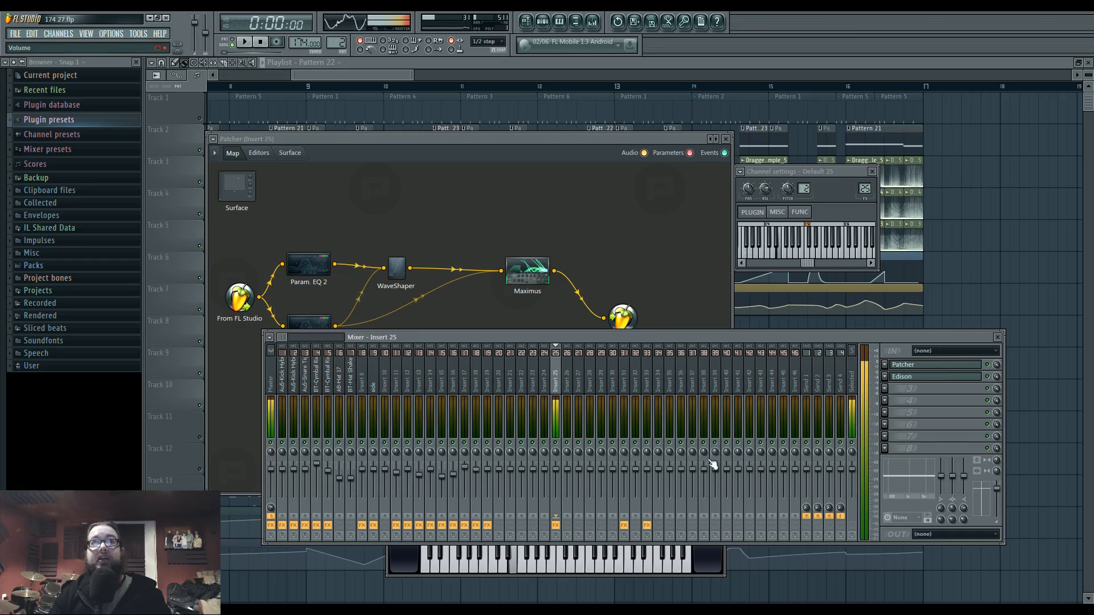
# - Set the frequency ratio of Sytrus operator 3 to 0.2510 and show operator 2 again
pyautogui.click(708, 551)
pyautogui.click(645, 396)
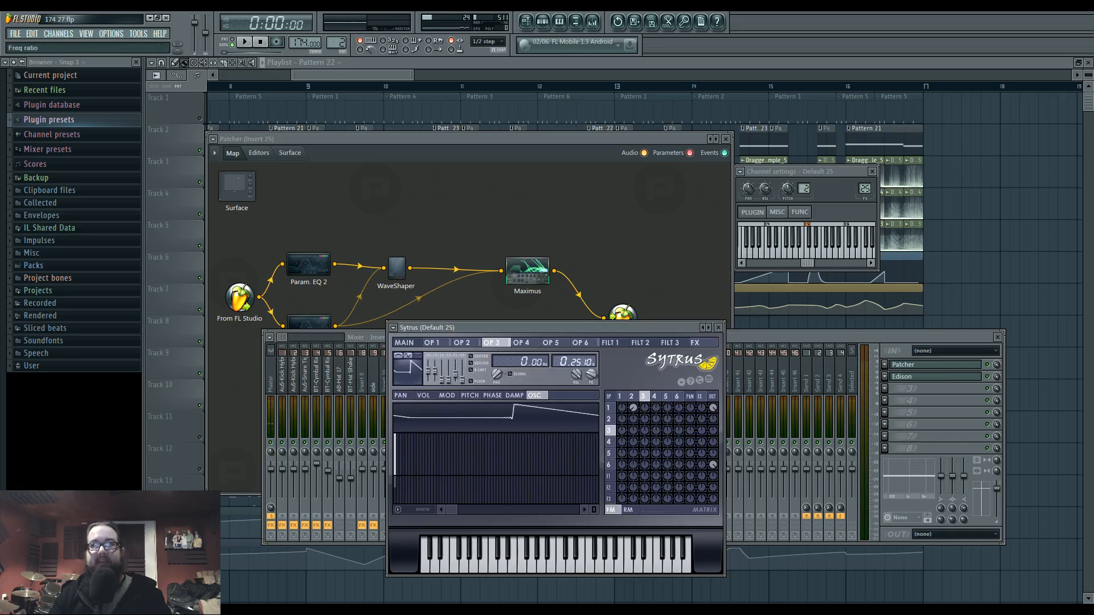
pyautogui.scroll(-1, 582, 359)
pyautogui.click(632, 399)
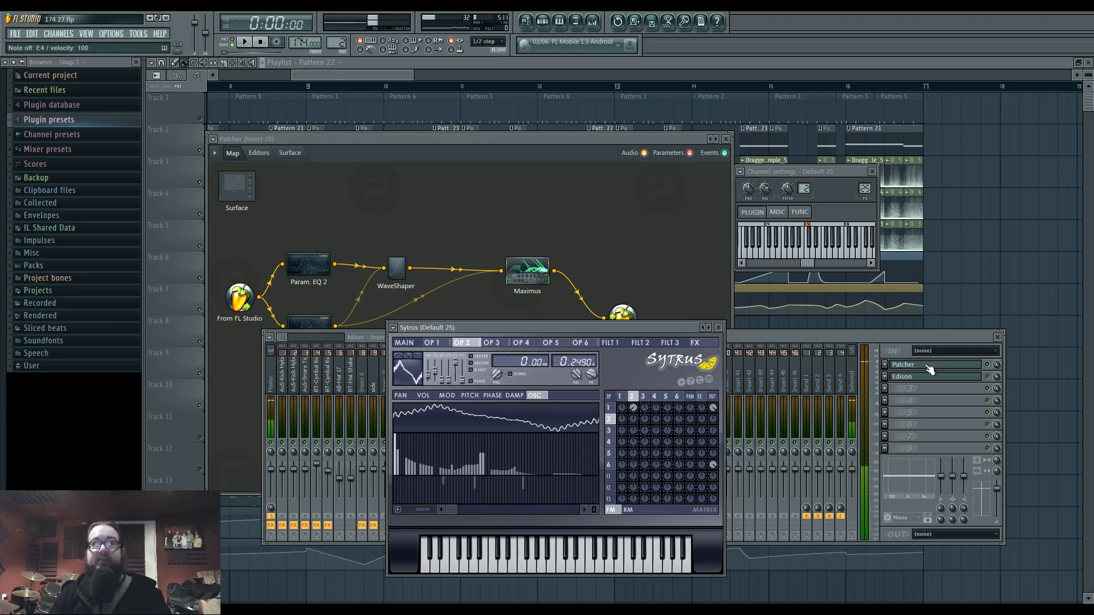
# - Examine the settings of both Param. EQ 2 modules and the WaveShaper in the Insert 25 Patcher
pyautogui.moveTo(527, 143); pyautogui.dragTo(640, 172)
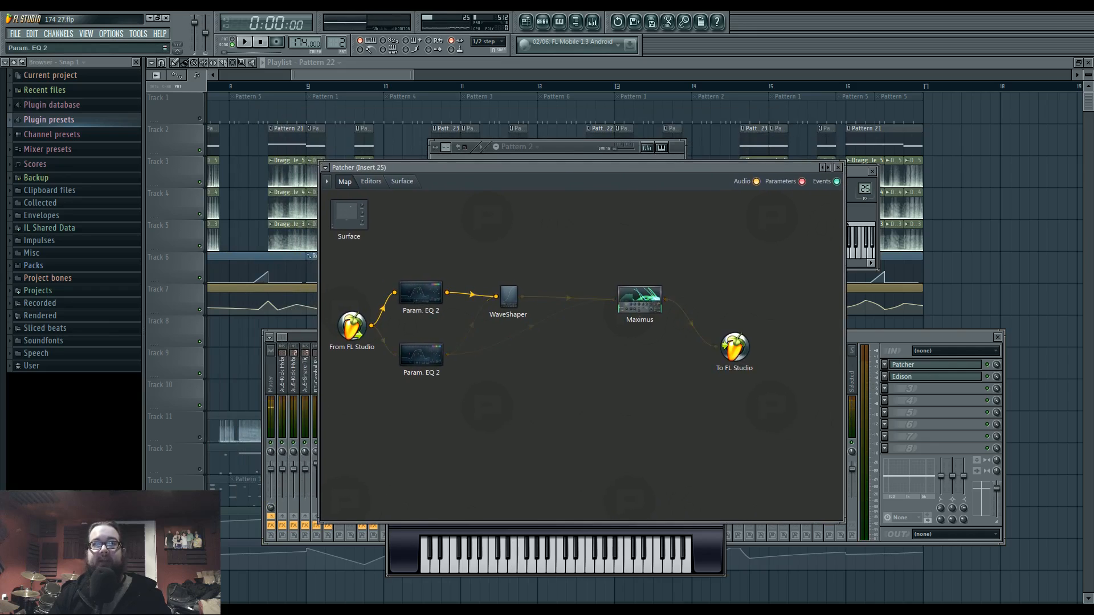
pyautogui.doubleClick(422, 304)
pyautogui.click(348, 184)
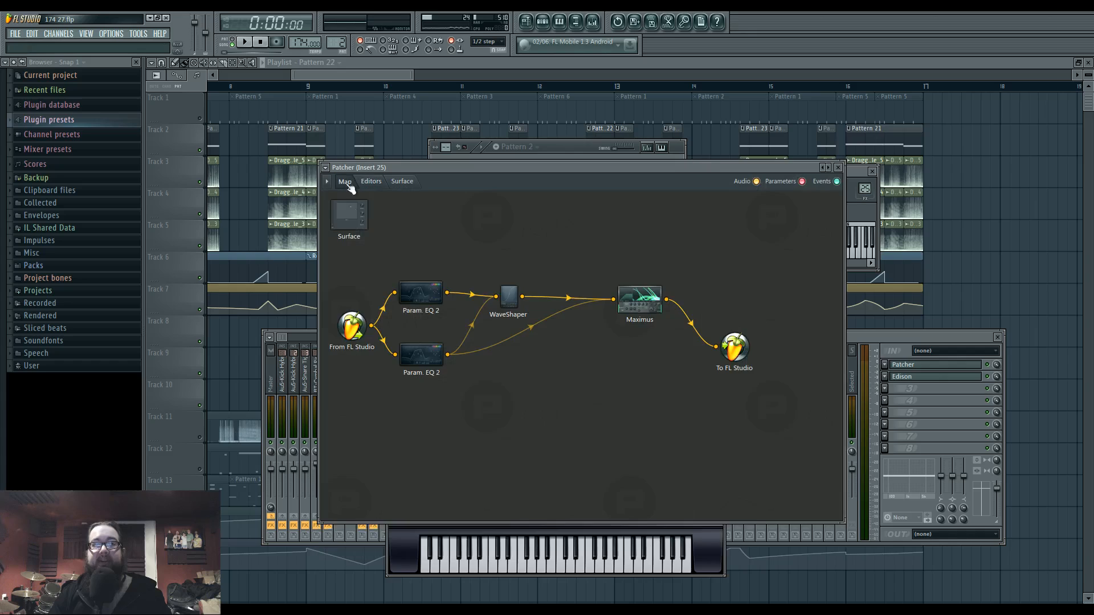
pyautogui.doubleClick(422, 356)
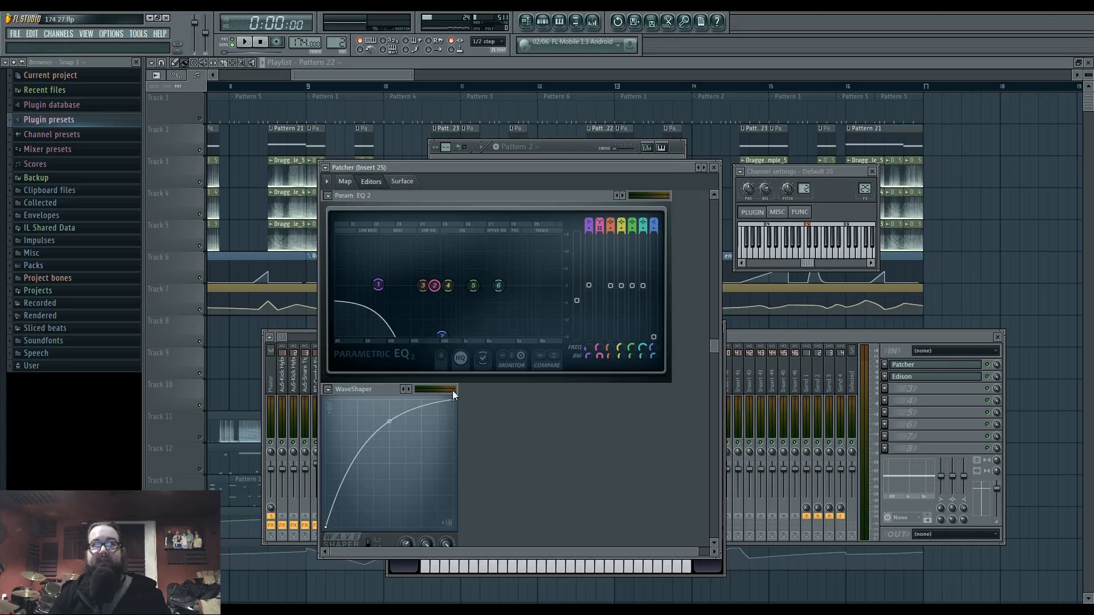
# - Delete the lower Param. EQ 2 module from the Patcher map
pyautogui.click(346, 181)
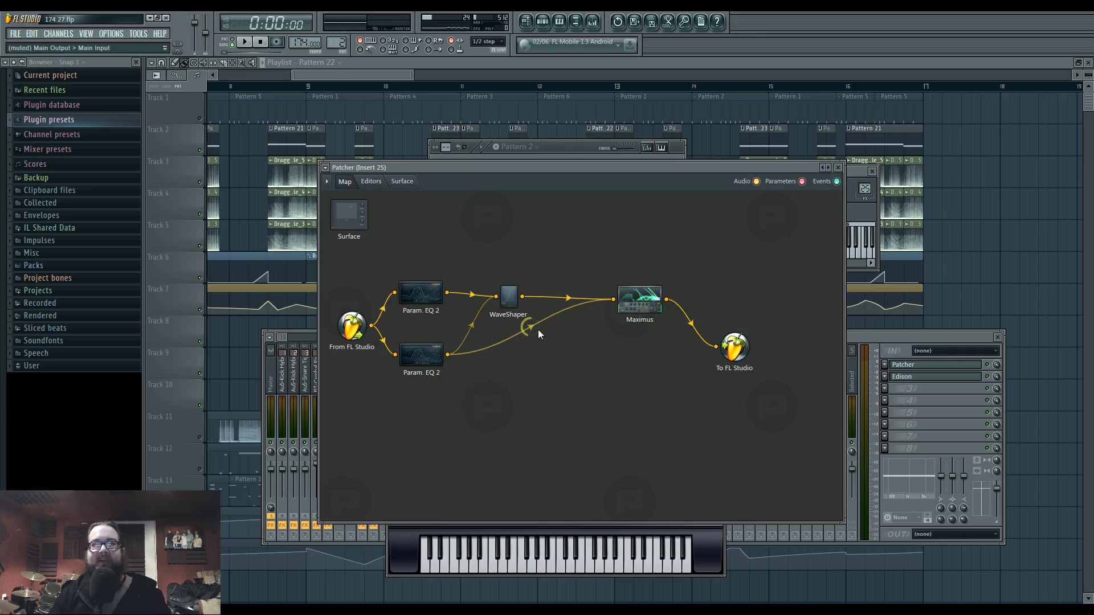
pyautogui.rightClick(430, 356)
pyautogui.click(471, 397)
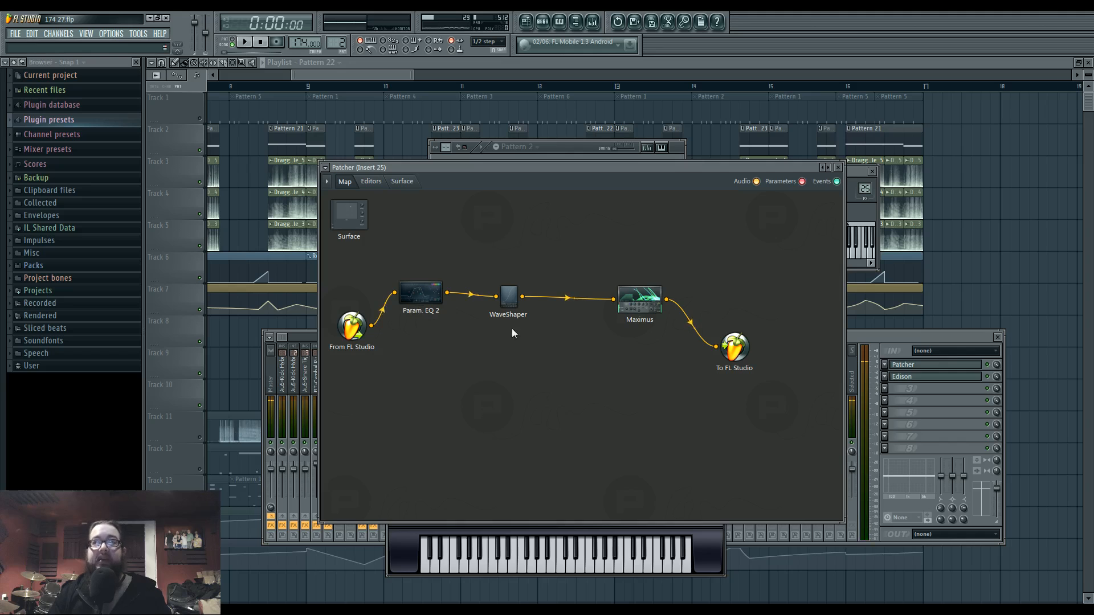
# - Unmute Track 1 above the long sample clips around bars 40 to 64 of the playlist
pyautogui.moveTo(382, 75); pyautogui.dragTo(766, 80)
pyautogui.scroll(-4, 648, 324)
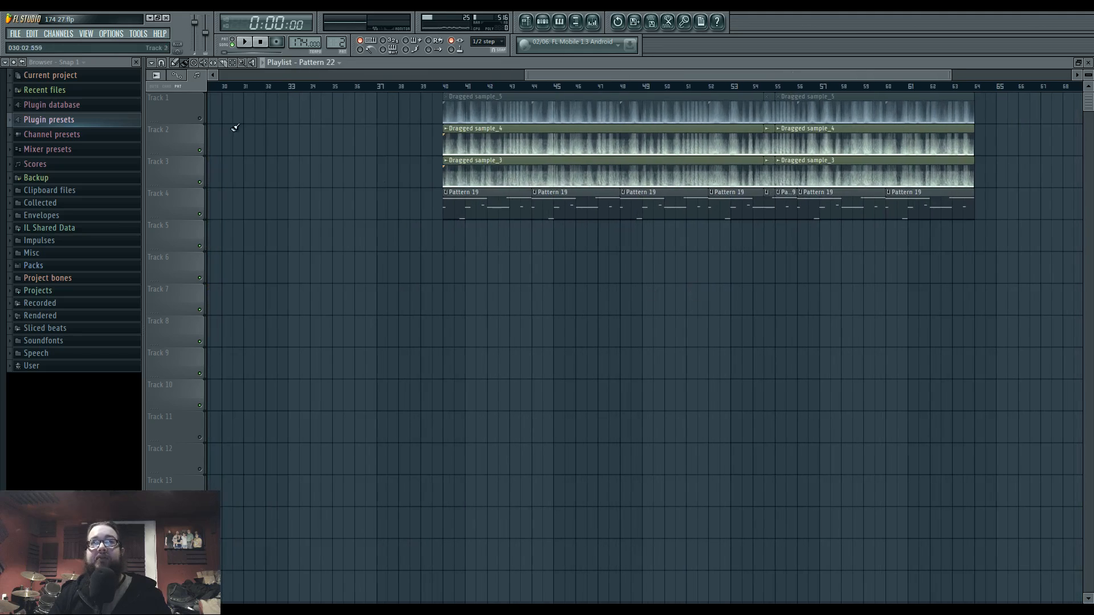
pyautogui.click(201, 118)
pyautogui.moveTo(627, 296); pyautogui.dragTo(745, 327)
# - Open a Pattern 19 clip from Track 4 in the piano roll to show its Harmor #4 notes
pyautogui.click(543, 21)
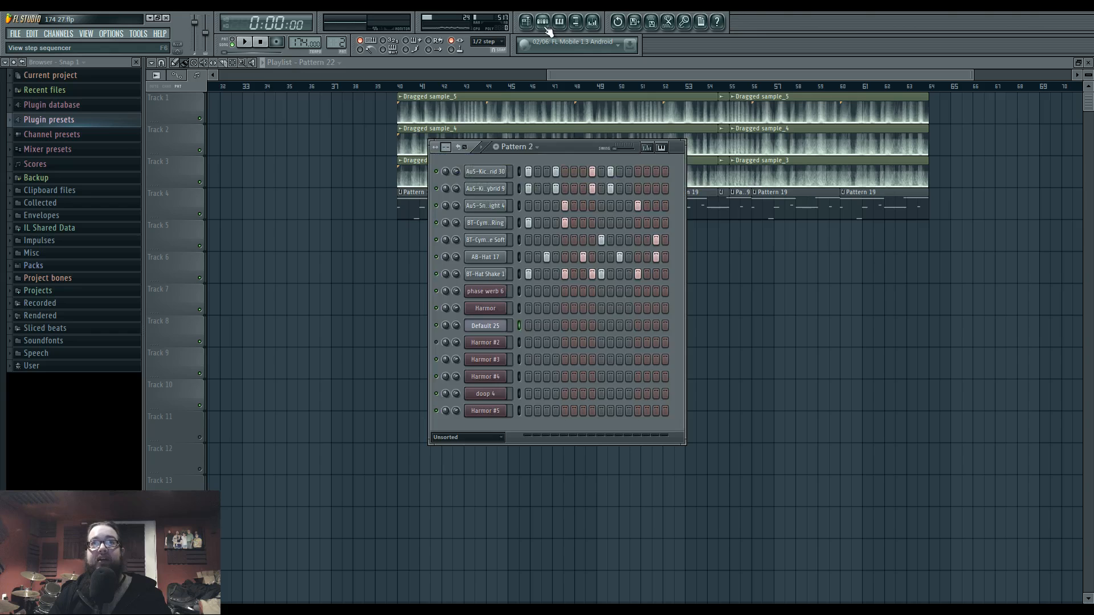
pyautogui.click(542, 21)
pyautogui.moveTo(380, 213); pyautogui.dragTo(720, 238)
pyautogui.click(696, 211)
pyautogui.doubleClick(696, 213)
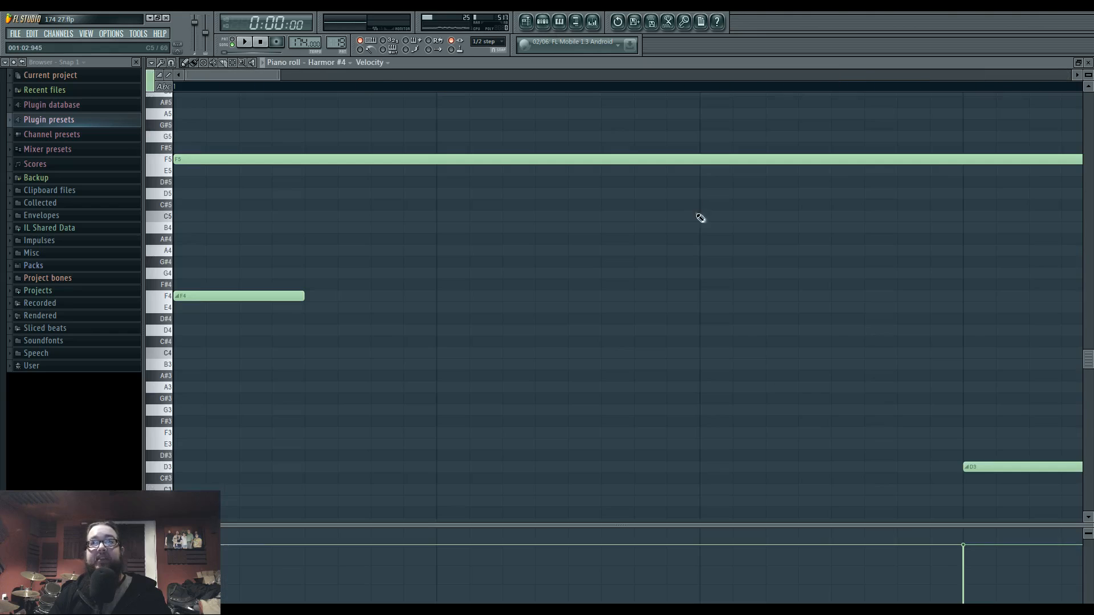
# - Audition Pattern 19's Harmor #4 notes and bring up the step sequencer
pyautogui.click(242, 42)
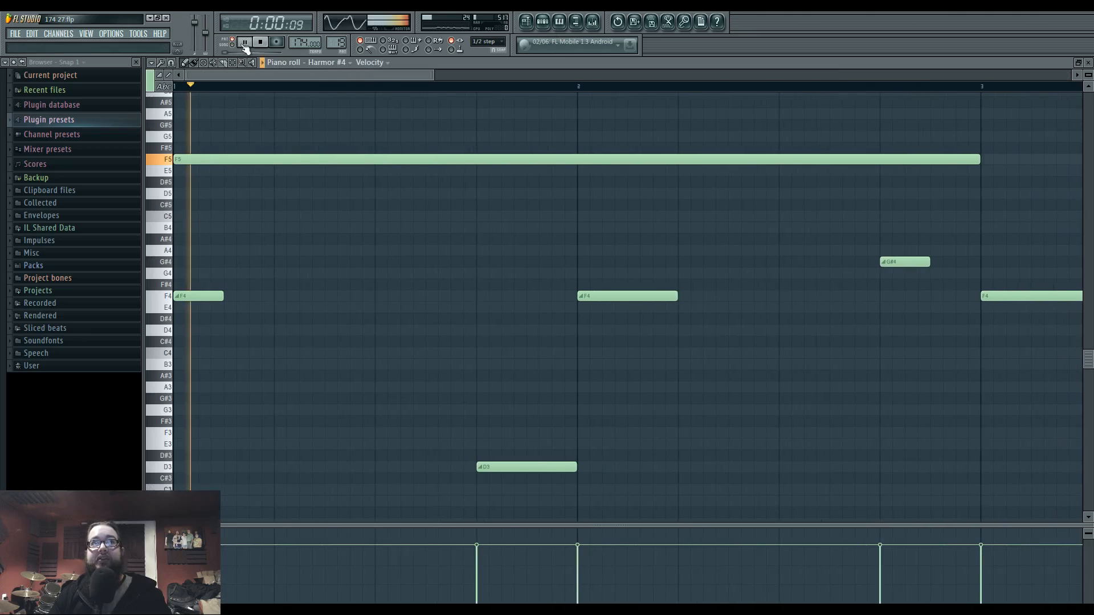
pyautogui.click(543, 22)
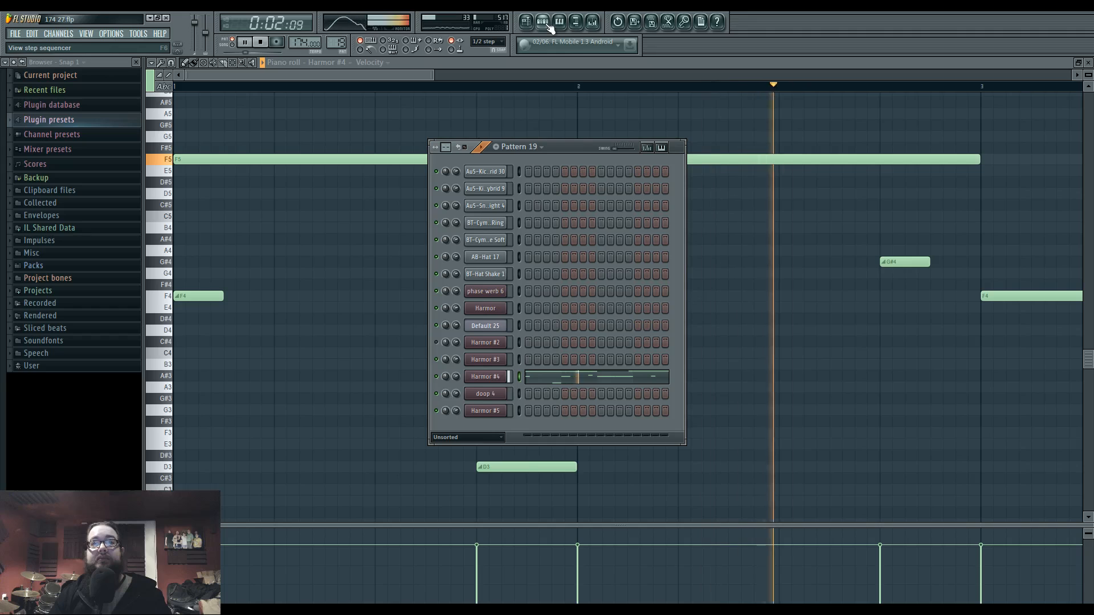
pyautogui.click(263, 42)
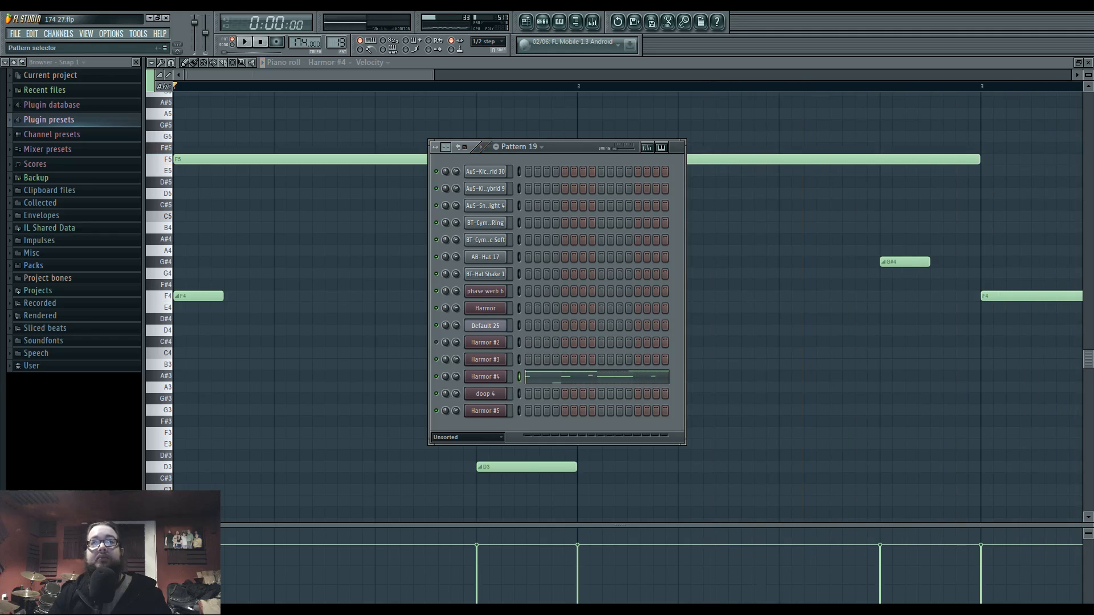
# - Switch to Pattern 17, audition its Default 25 part and bring up the mixer
pyautogui.moveTo(337, 42); pyautogui.dragTo(336, 46)
pyautogui.click(245, 42)
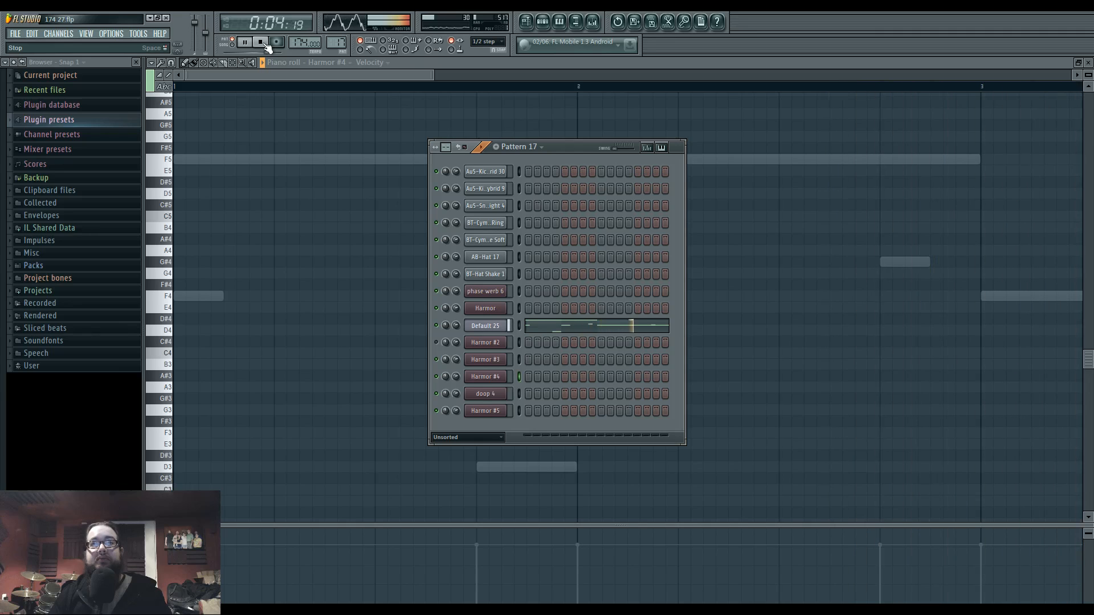
pyautogui.click(263, 43)
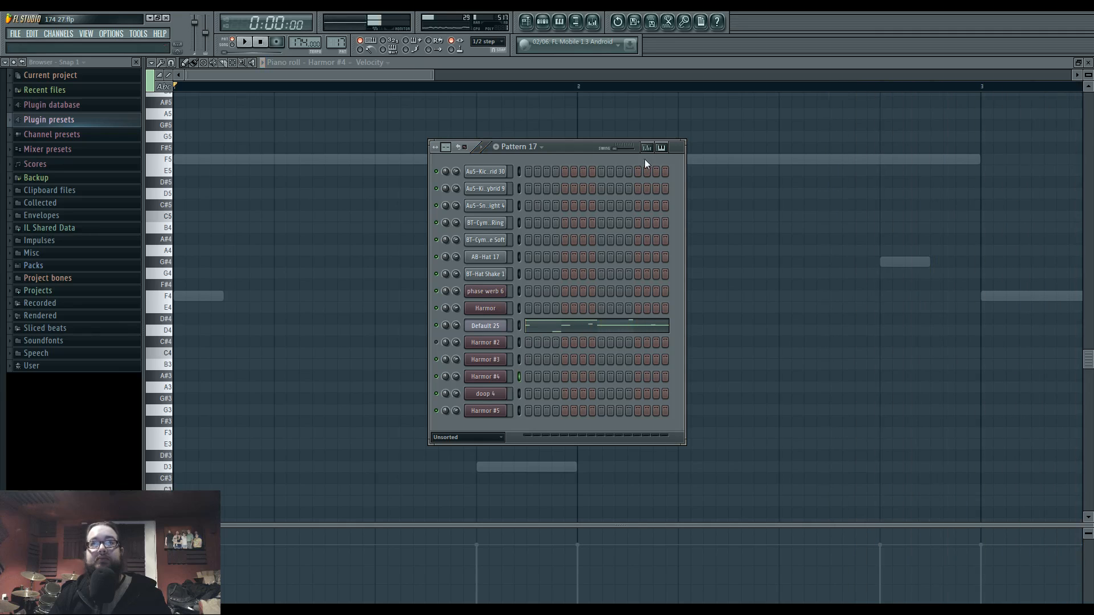
pyautogui.click(590, 29)
pyautogui.doubleClick(922, 378)
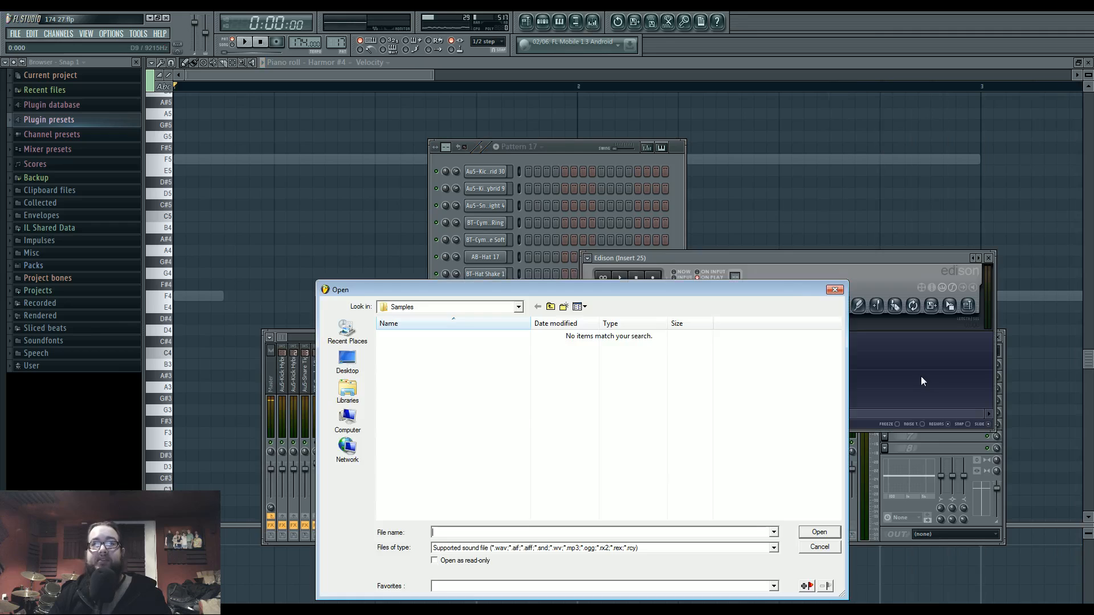
pyautogui.click(833, 291)
pyautogui.click(988, 260)
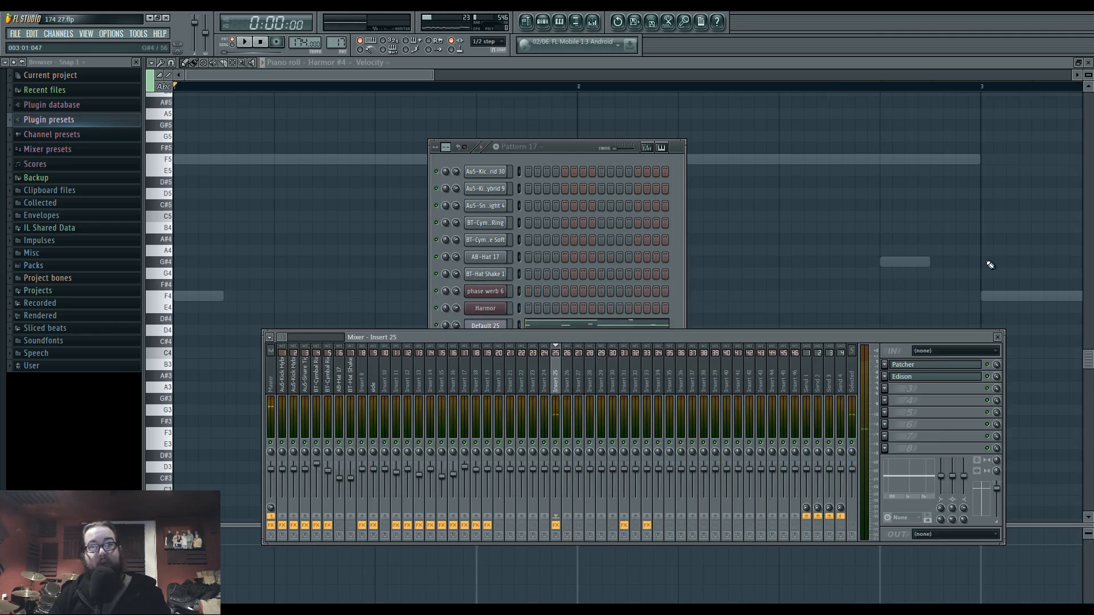
# - Open Insert 25's Patcher and sweep the frequency of band 3, the band pass, in its Param. EQ 2, auditioning the pattern
pyautogui.click(940, 363)
pyautogui.doubleClick(432, 297)
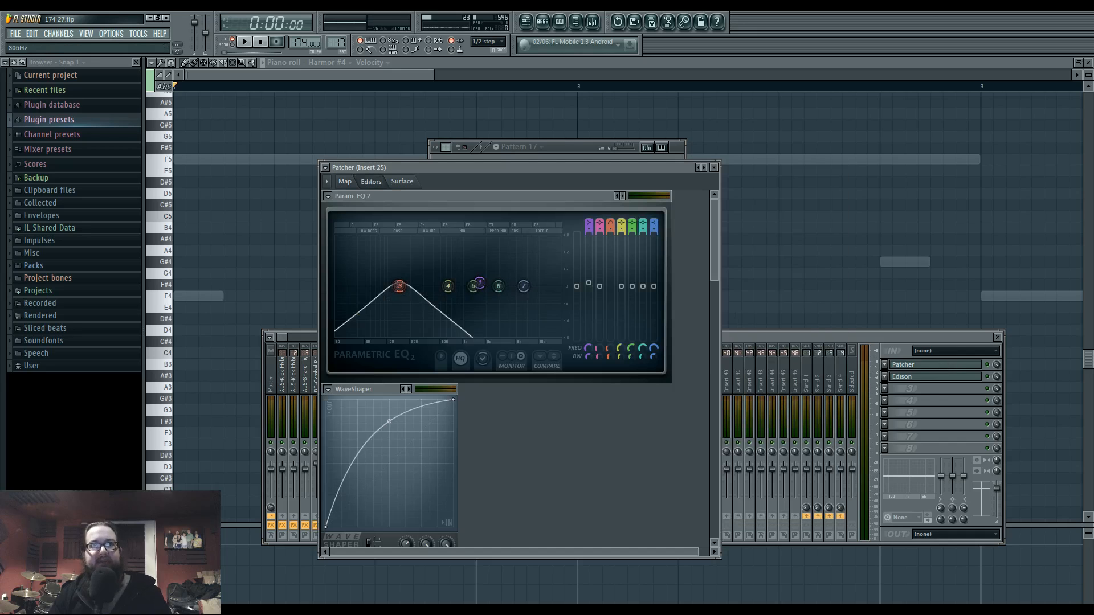
pyautogui.moveTo(399, 286)
pyautogui.mouseDown()
pyautogui.moveTo(436, 286)
pyautogui.moveTo(387, 286)
pyautogui.moveTo(444, 286)
pyautogui.moveTo(373, 286)
pyautogui.moveTo(513, 286)
pyautogui.moveTo(371, 286)
pyautogui.moveTo(387, 286)
pyautogui.mouseUp()
pyautogui.press('space')
pyautogui.press('space')
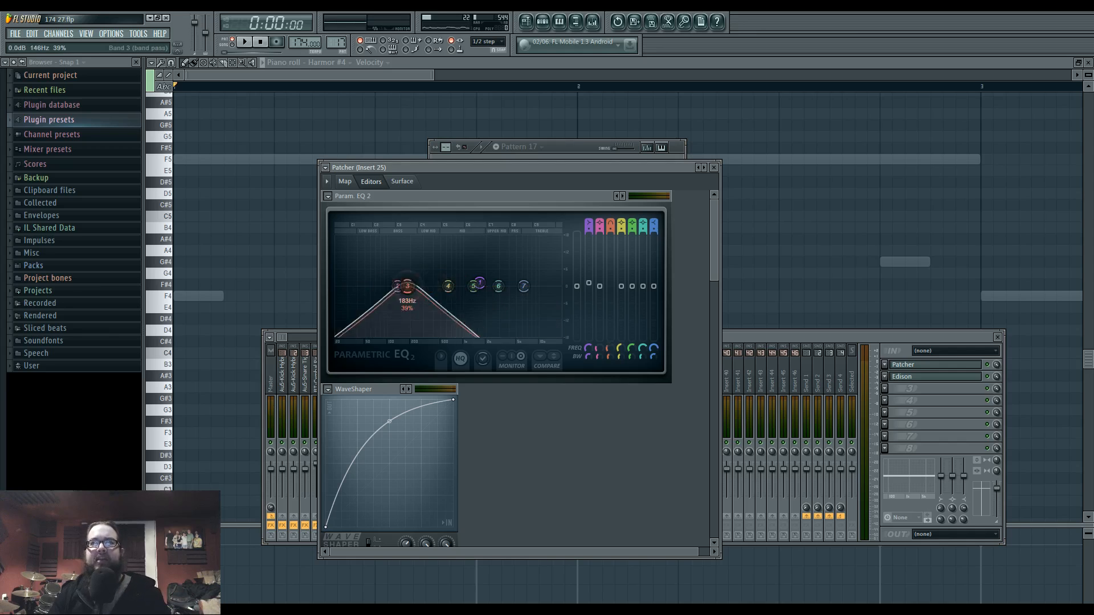
pyautogui.moveTo(406, 286)
pyautogui.mouseDown()
pyautogui.moveTo(488, 286)
pyautogui.moveTo(361, 286)
pyautogui.moveTo(422, 286)
pyautogui.mouseUp()
# - Examine the stacked Dragged sample clips and the Pattern 19 clips around bars 40 to 64 of the playlist
pyautogui.click(525, 22)
pyautogui.moveTo(769, 268); pyautogui.dragTo(261, 336)
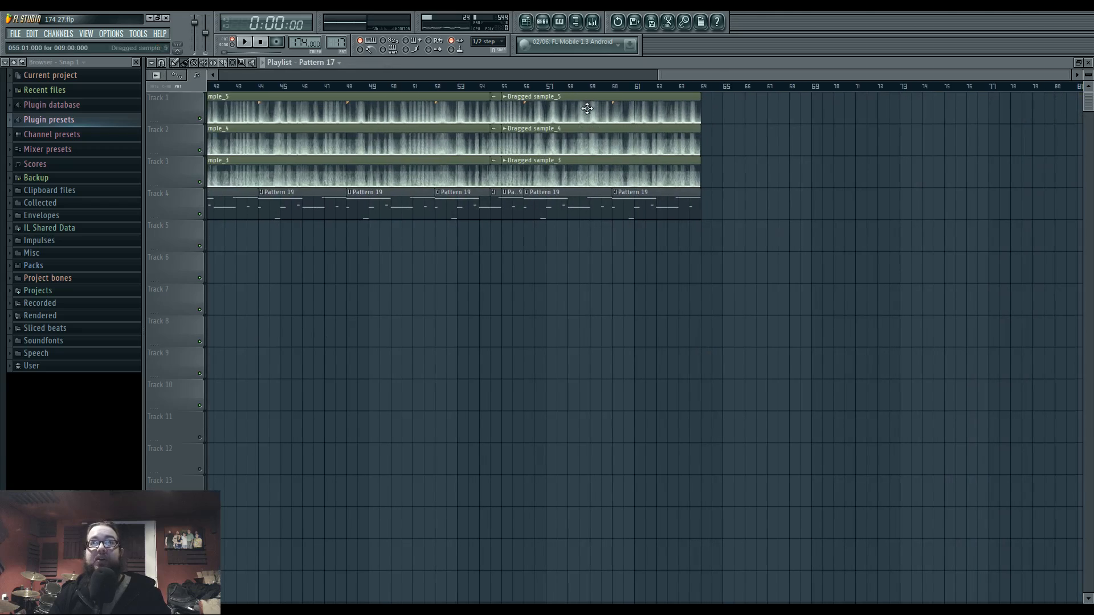
pyautogui.moveTo(352, 213); pyautogui.dragTo(551, 144)
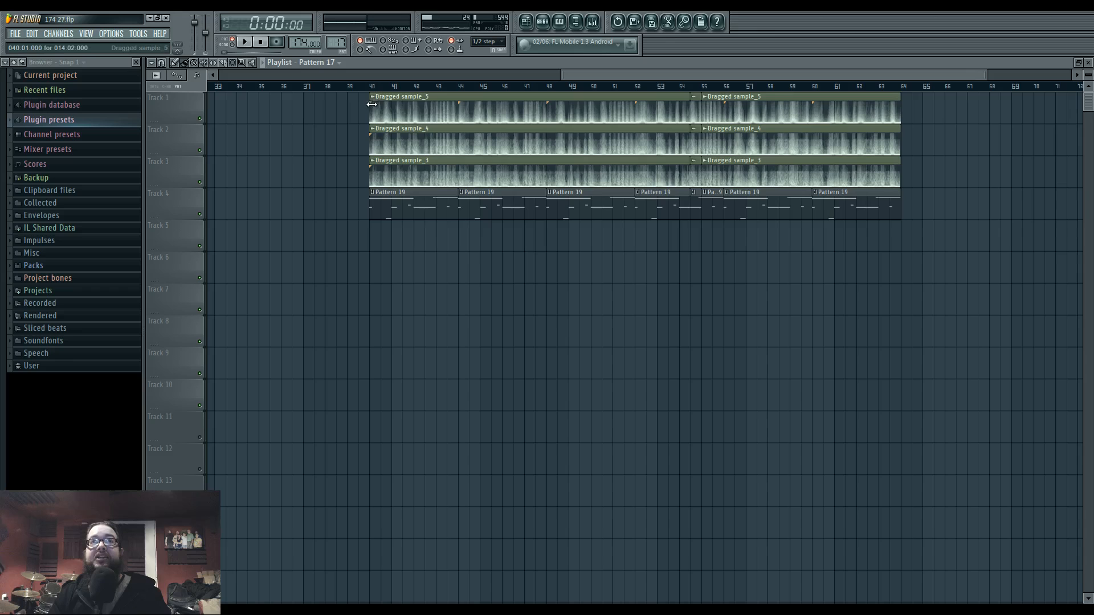
pyautogui.moveTo(436, 206); pyautogui.dragTo(438, 206)
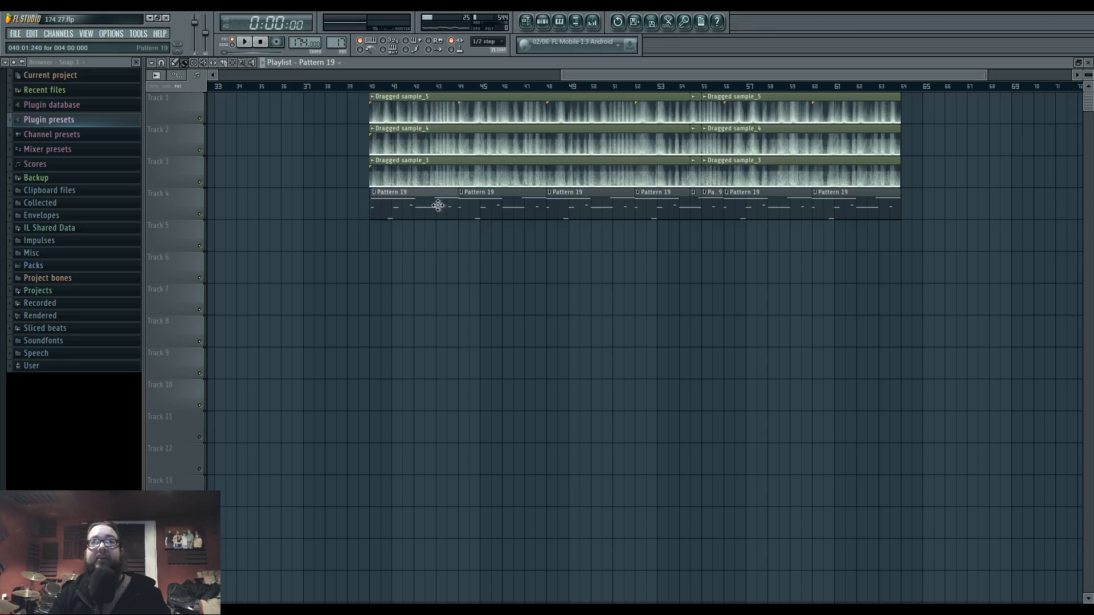
pyautogui.scroll(5, 341, 214)
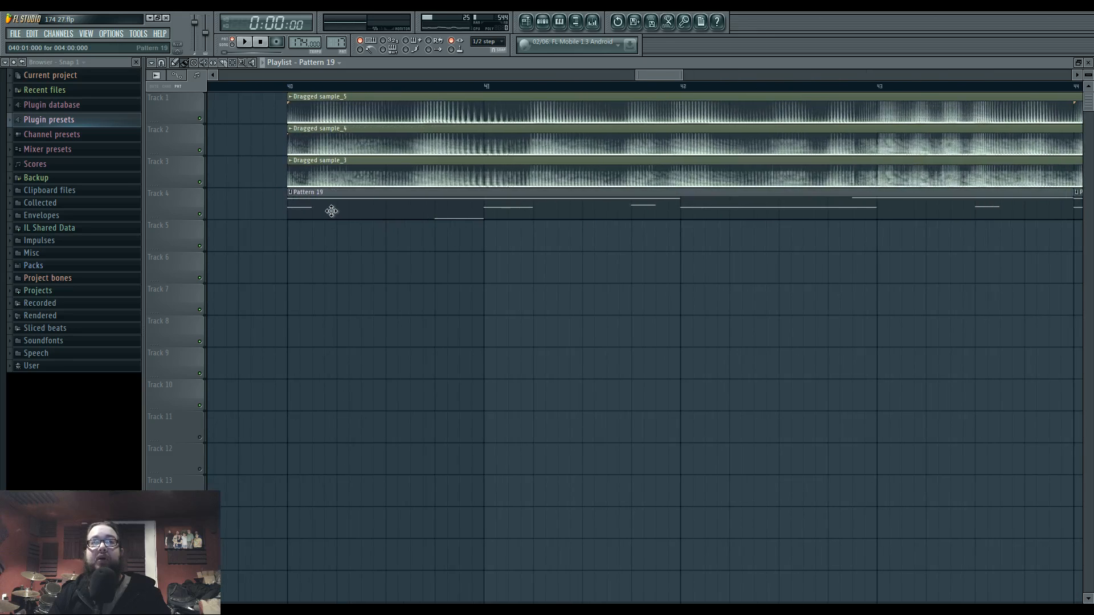
pyautogui.scroll(-6, 351, 296)
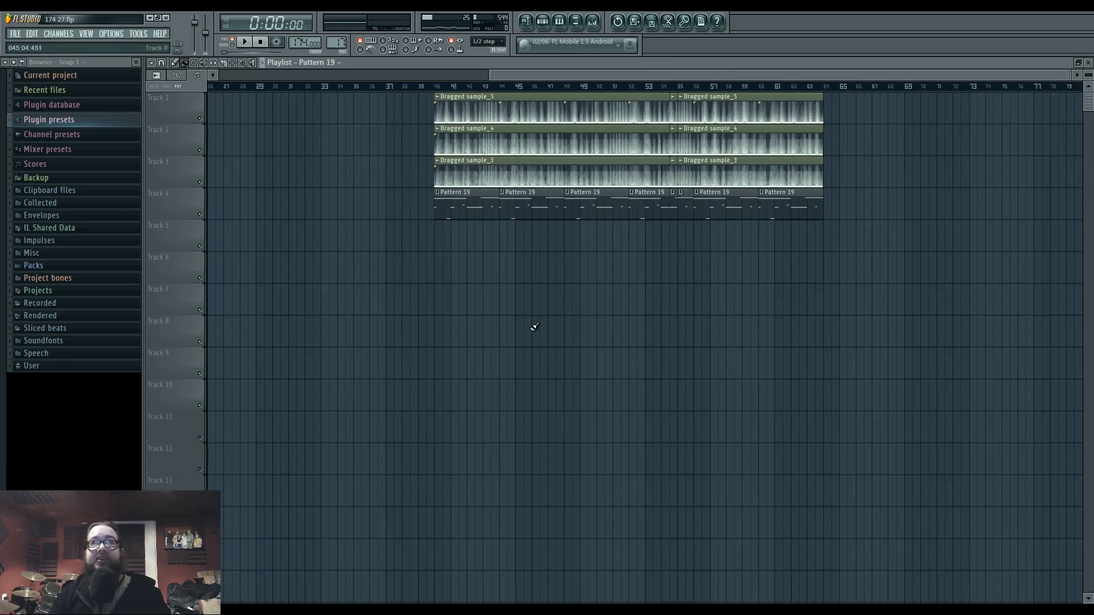
pyautogui.scroll(3, 534, 327)
pyautogui.hscroll(1, 684, 228)
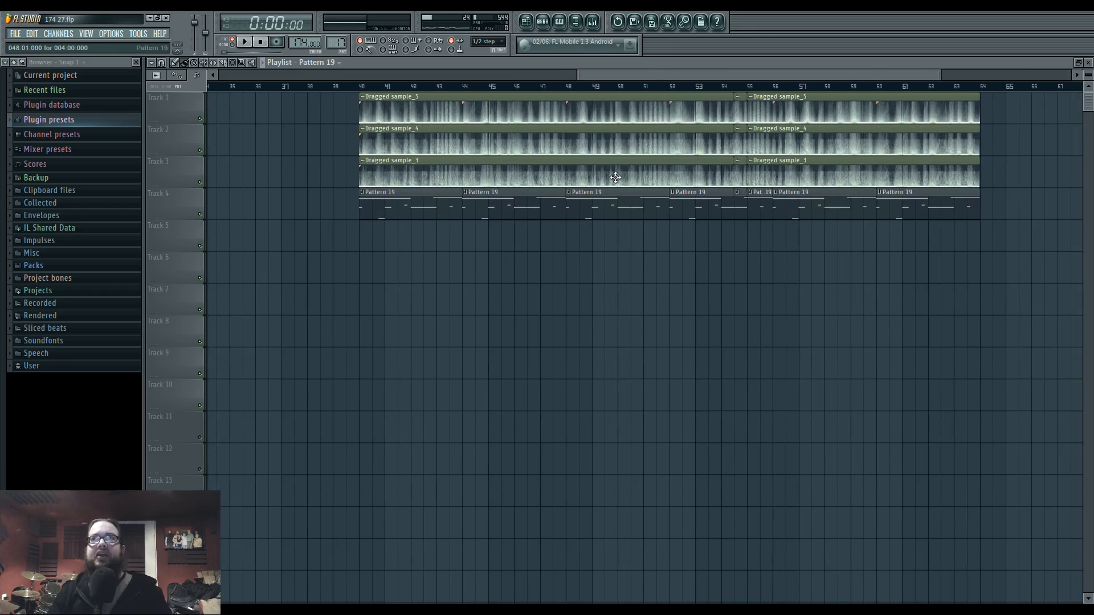
# - Show Pattern 18 in the step sequencer and open its Harmor #2 synth
pyautogui.click(593, 22)
pyautogui.click(543, 22)
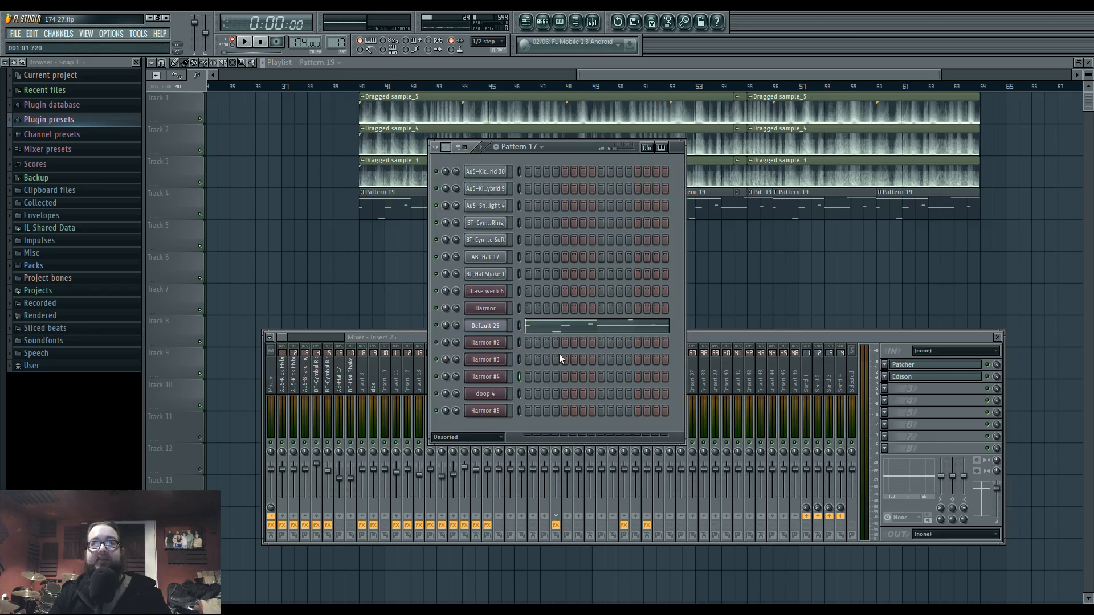
pyautogui.moveTo(336, 42); pyautogui.dragTo(337, 38)
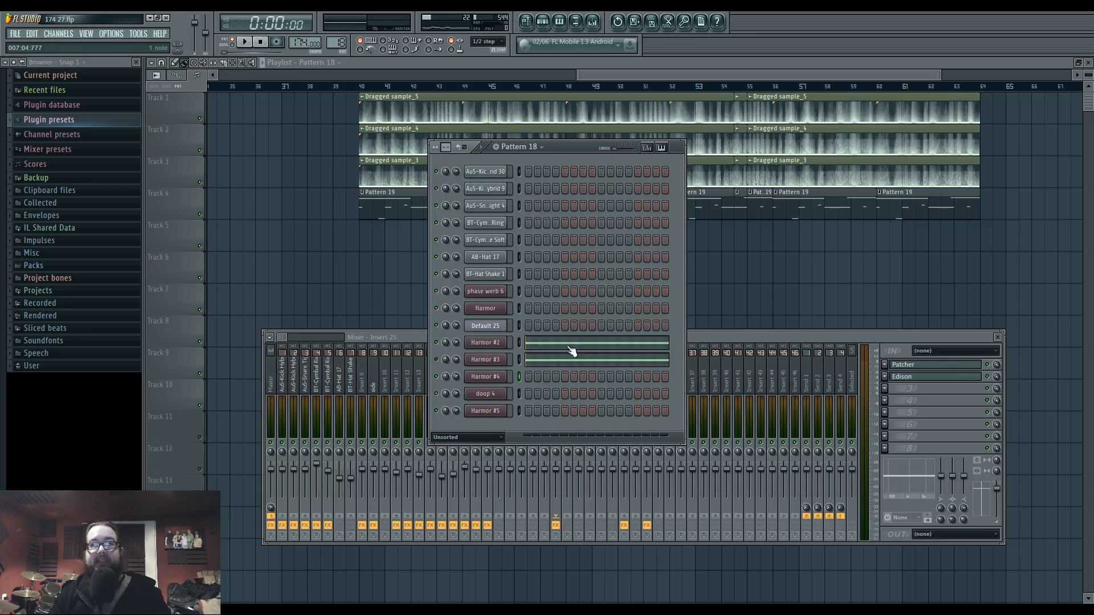
pyautogui.click(479, 346)
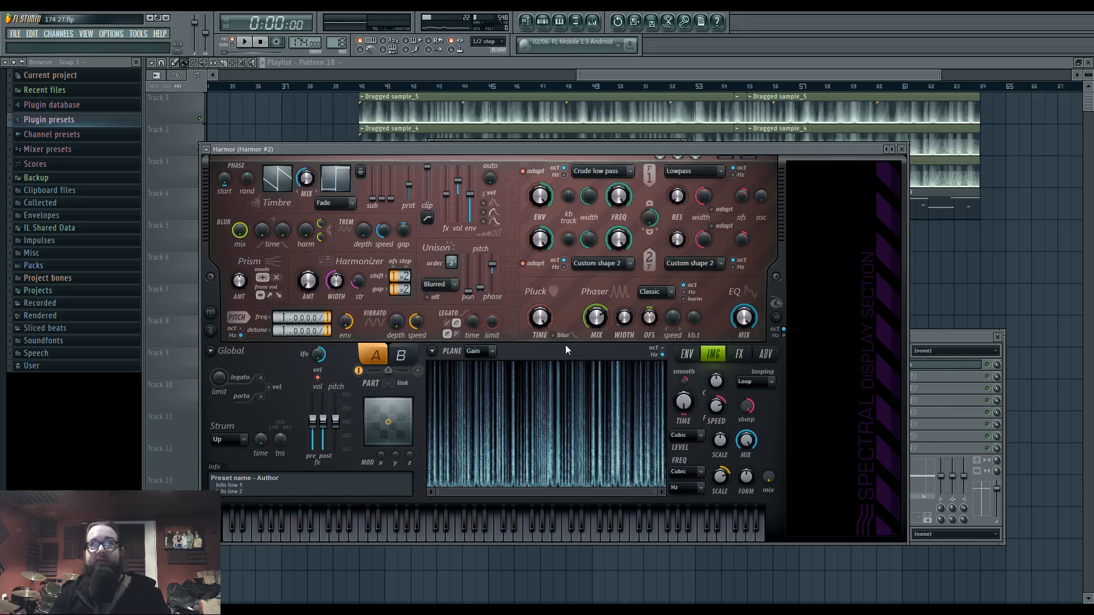
# - Set Harmor #2's phaser mix to 0% and audition notes with different image sharpening amounts
pyautogui.press('z')
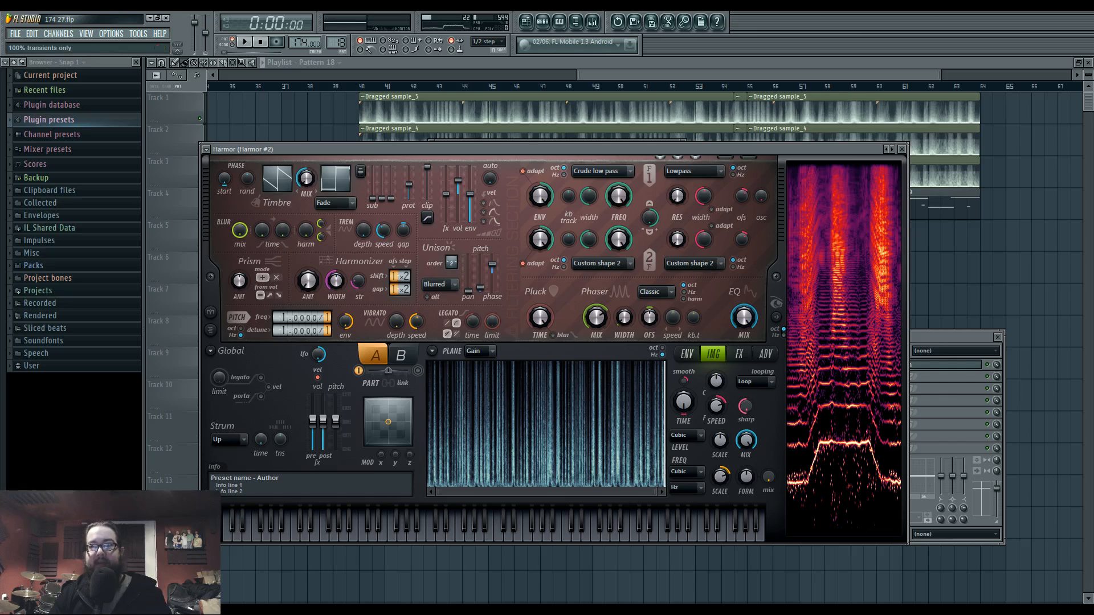
pyautogui.moveTo(745, 407); pyautogui.dragTo(745, 403)
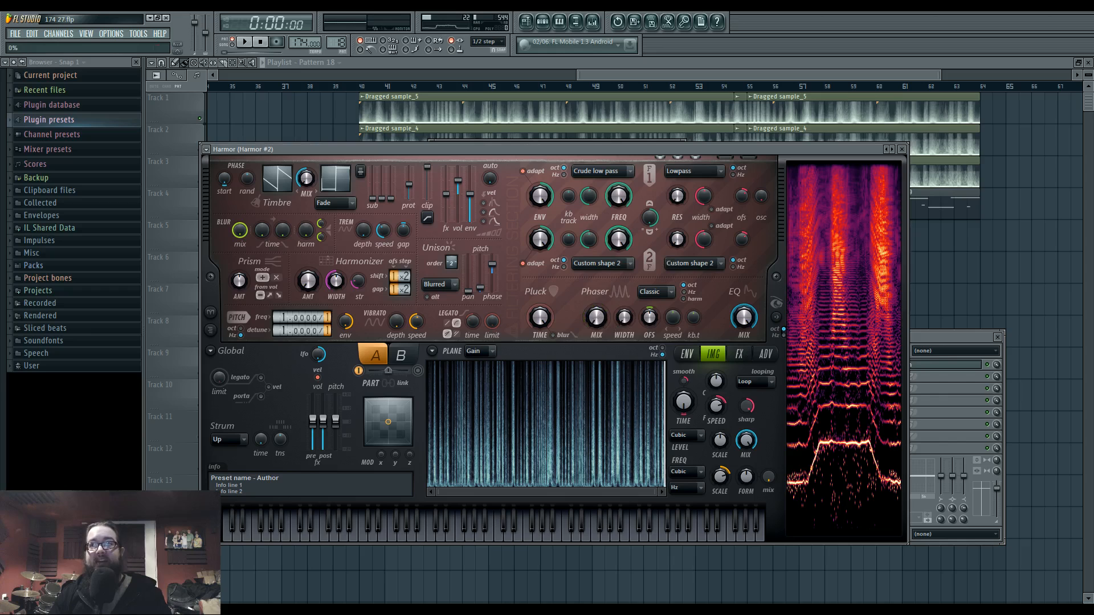
pyautogui.press('z')
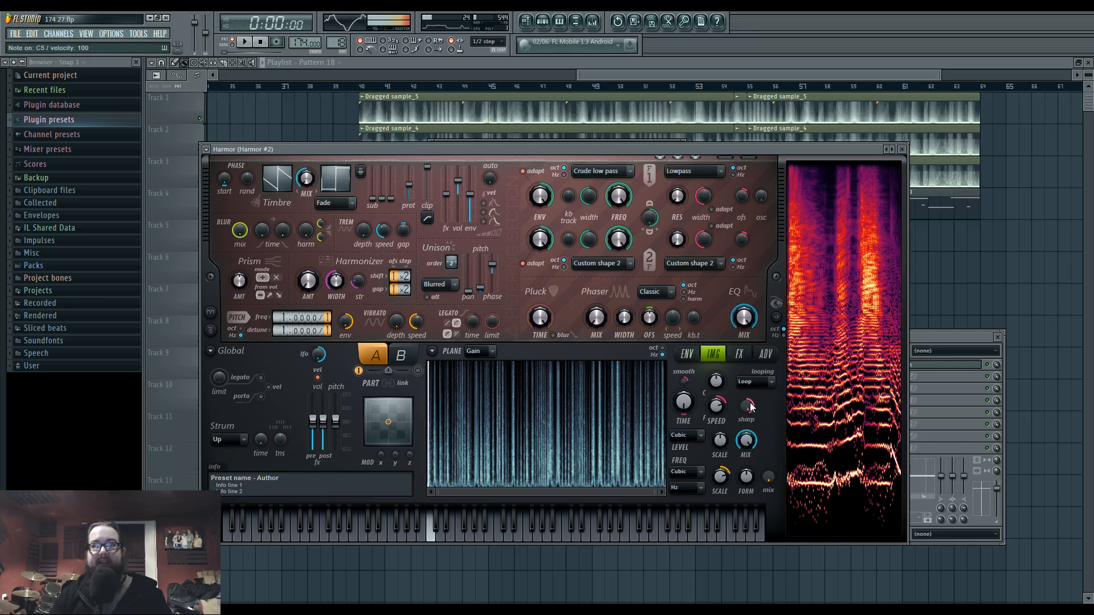
pyautogui.moveTo(746, 406)
pyautogui.mouseDown()
pyautogui.moveTo(747, 433)
pyautogui.moveTo(750, 406)
pyautogui.mouseUp()
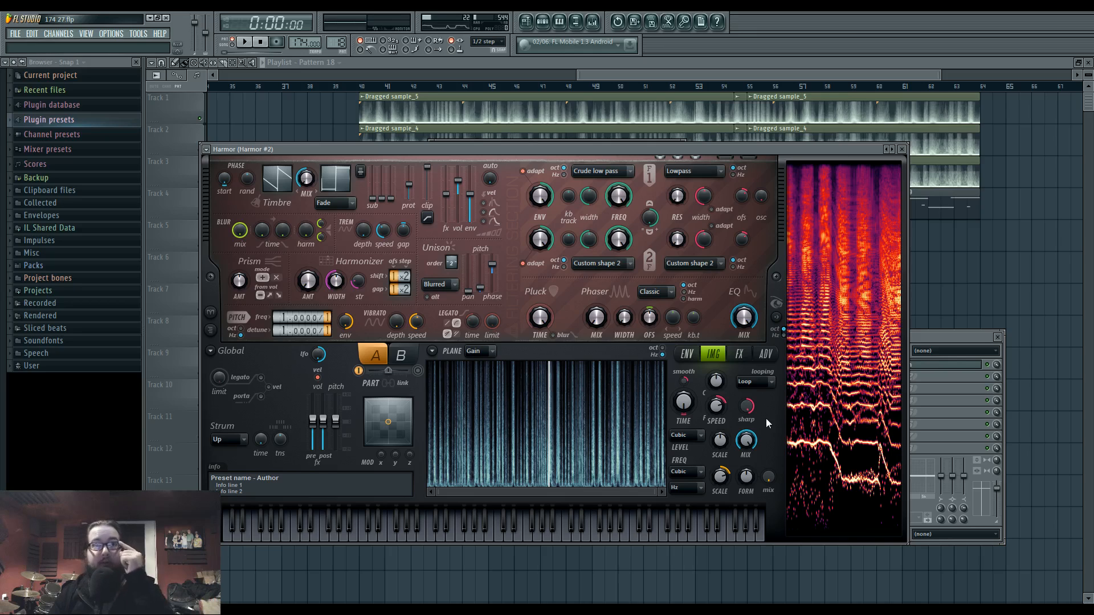
# - Examine Harmor #2's effects, volume envelope and list of modulation targets, ending on its image settings
pyautogui.click(740, 354)
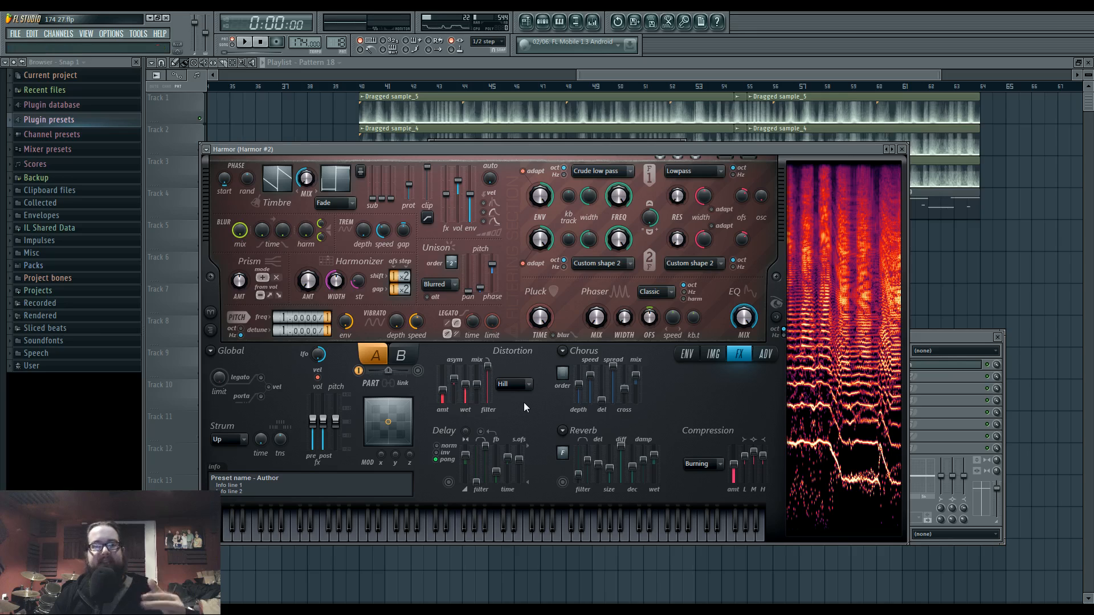
pyautogui.click(686, 353)
pyautogui.click(719, 355)
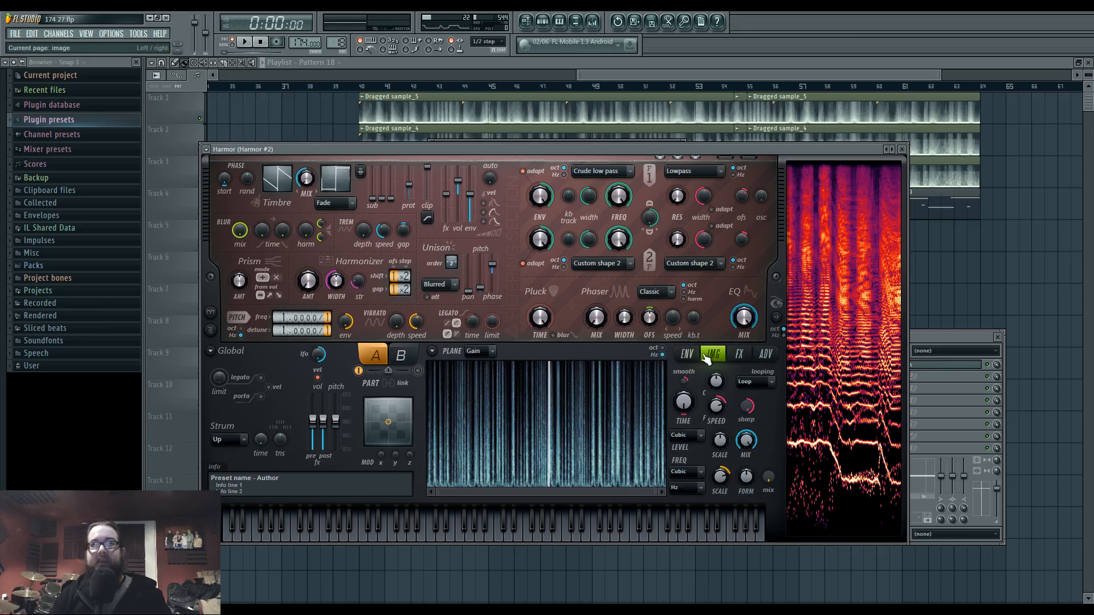
pyautogui.click(686, 354)
pyautogui.click(456, 351)
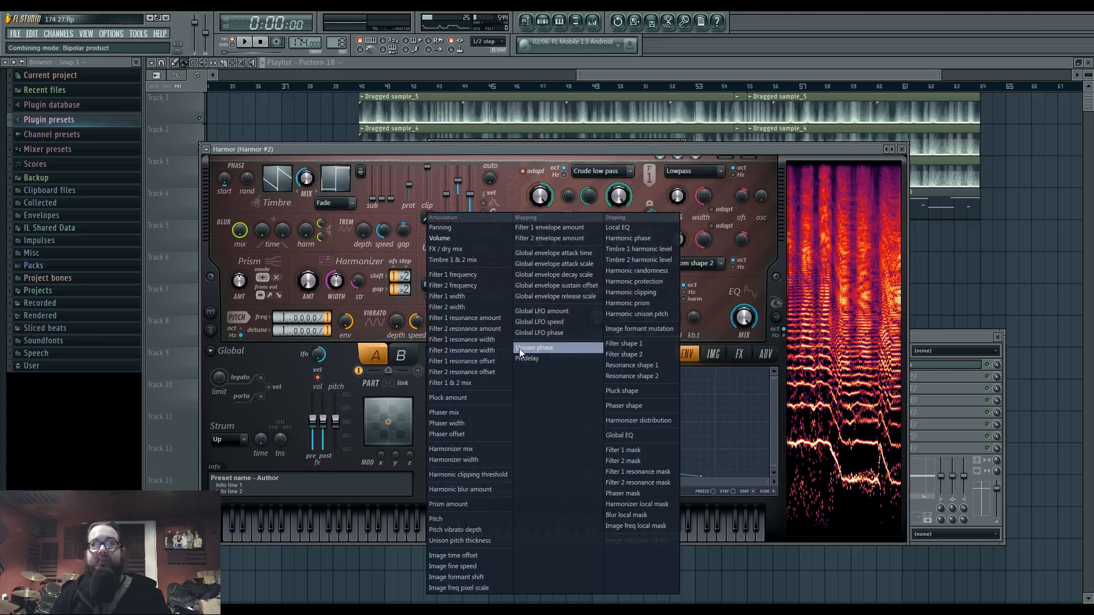
pyautogui.click(717, 283)
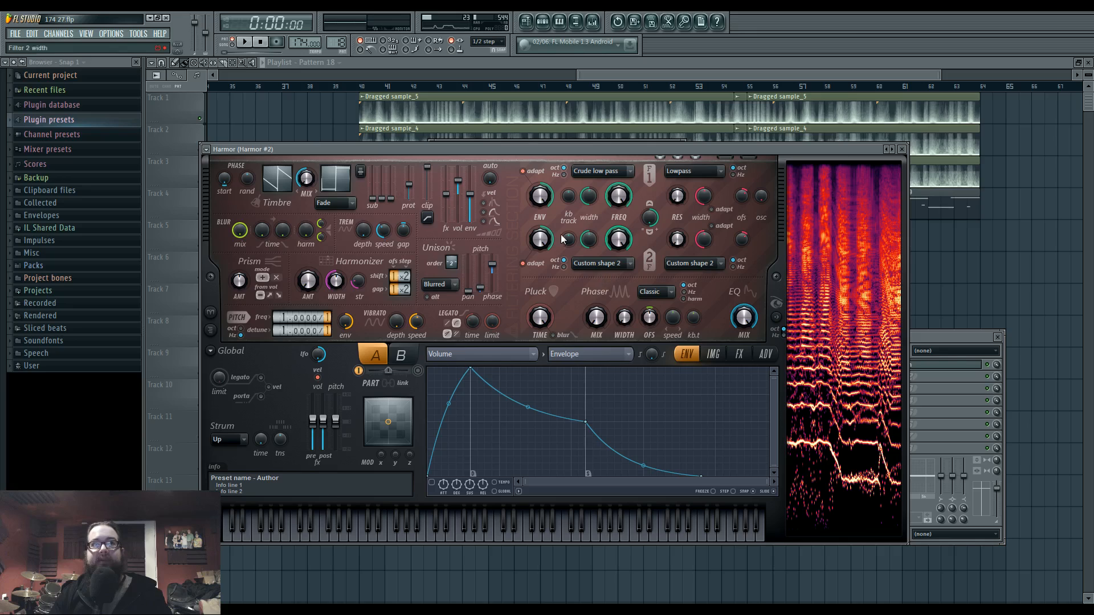
pyautogui.click(713, 354)
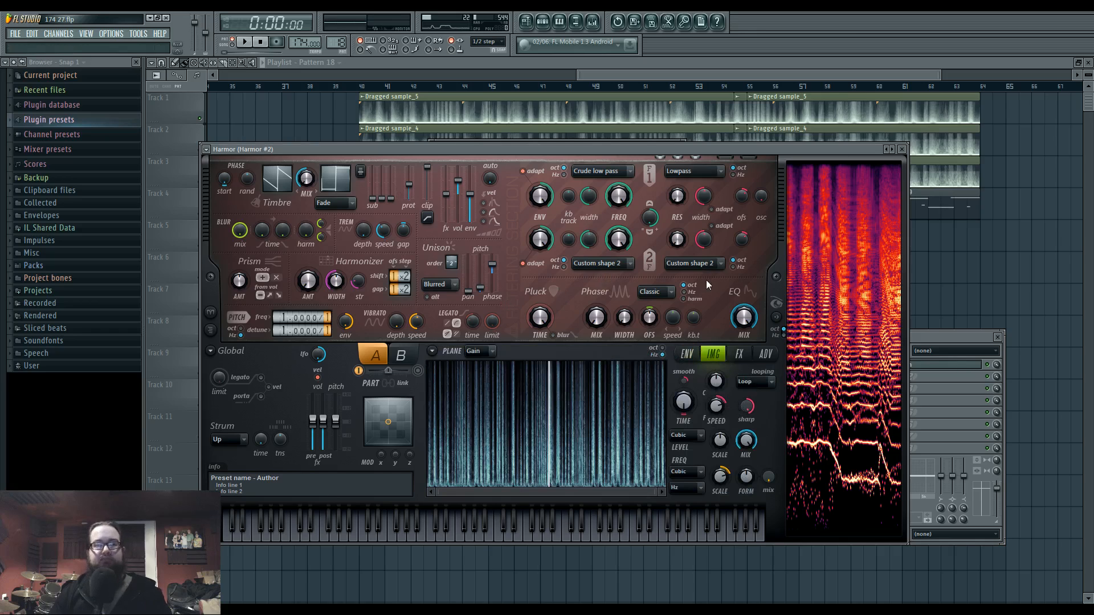
# - Open Harmor #3 from Pattern 18, reposition its window and audition a note
pyautogui.click(546, 23)
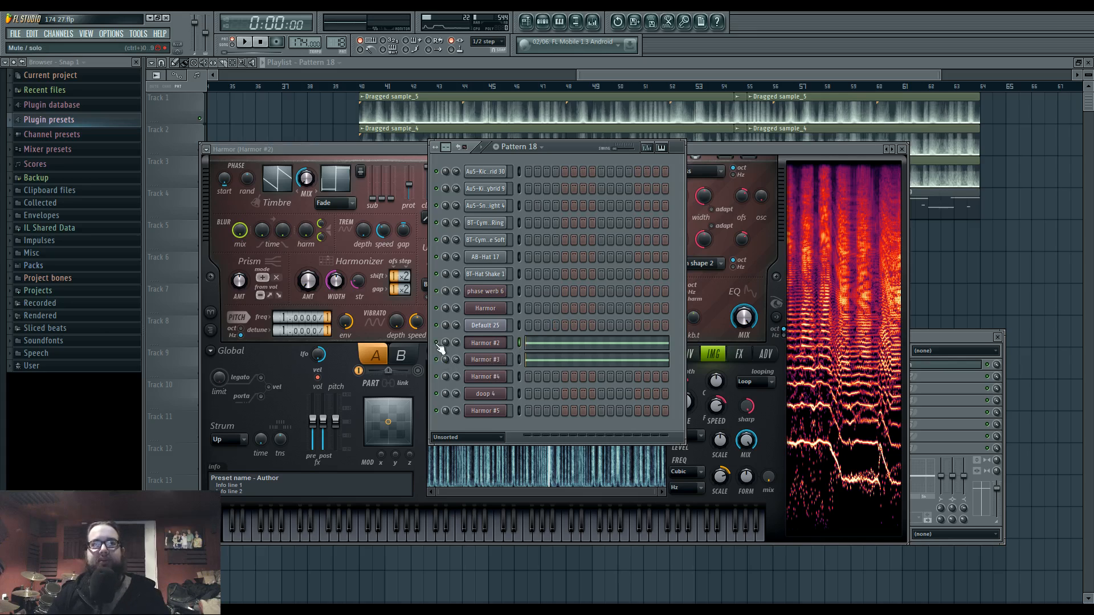
pyautogui.click(485, 361)
pyautogui.moveTo(492, 265); pyautogui.dragTo(491, 178)
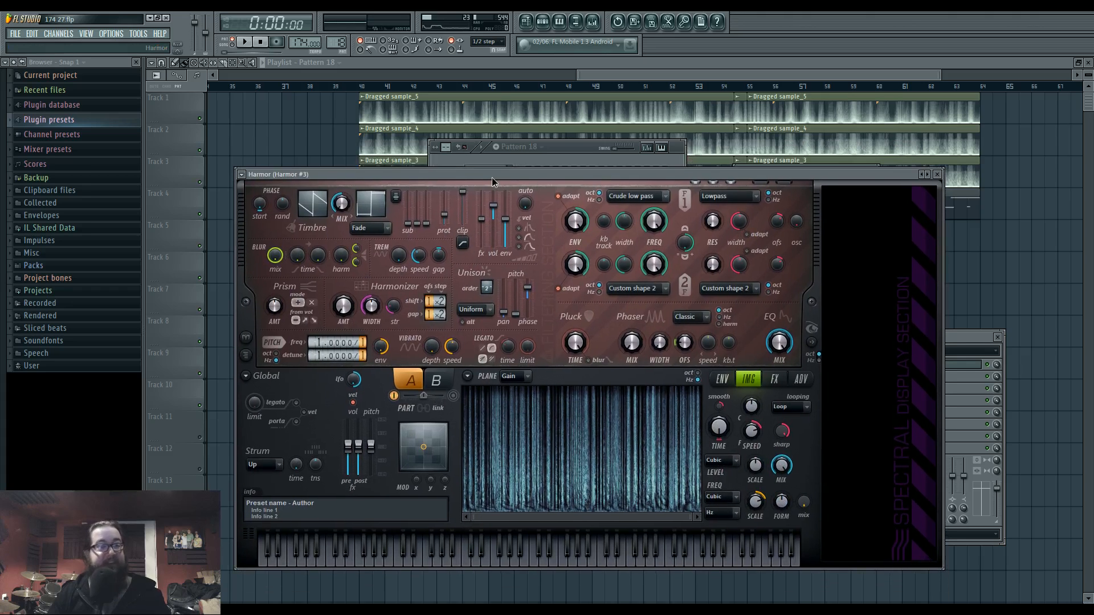
pyautogui.press('z')
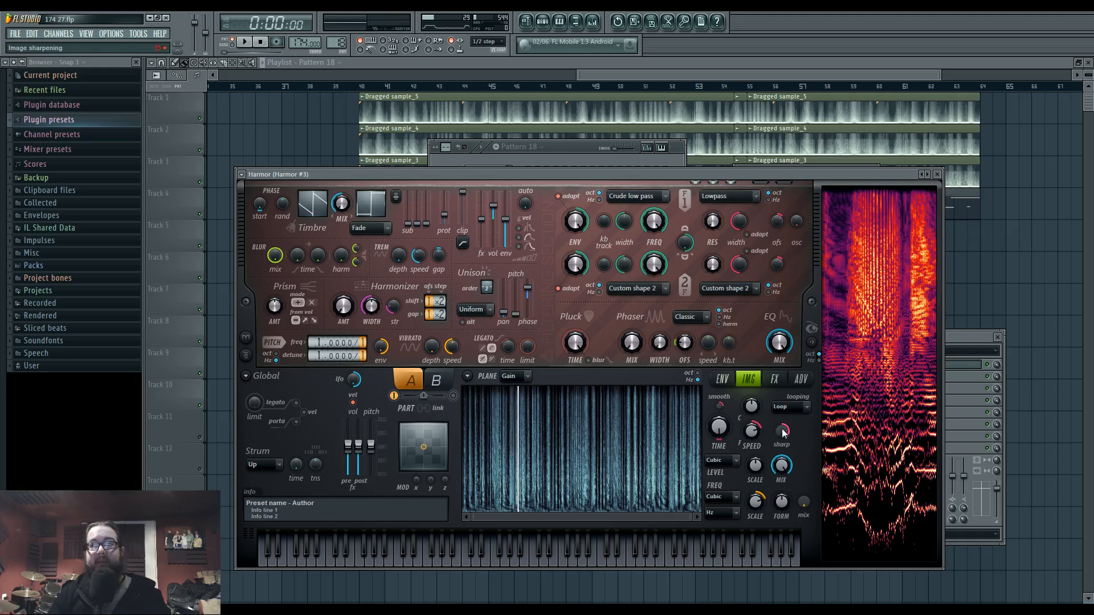
# - Review Harmor #3's effects, image settings and Harmonic unison pitch shape, and return to the playlist
pyautogui.click(774, 379)
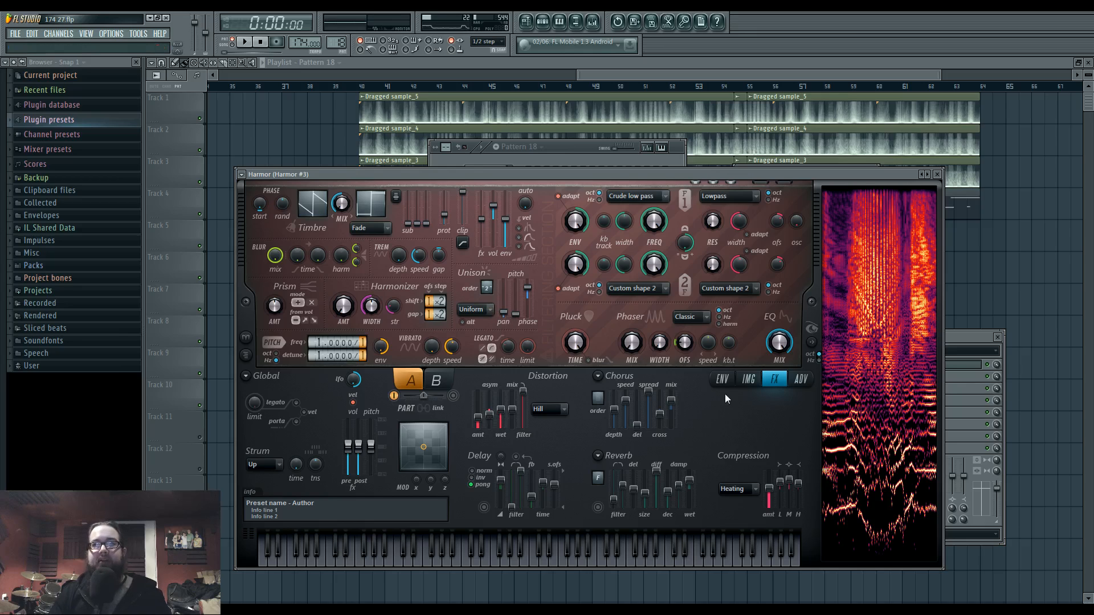
pyautogui.click(749, 378)
pyautogui.click(722, 379)
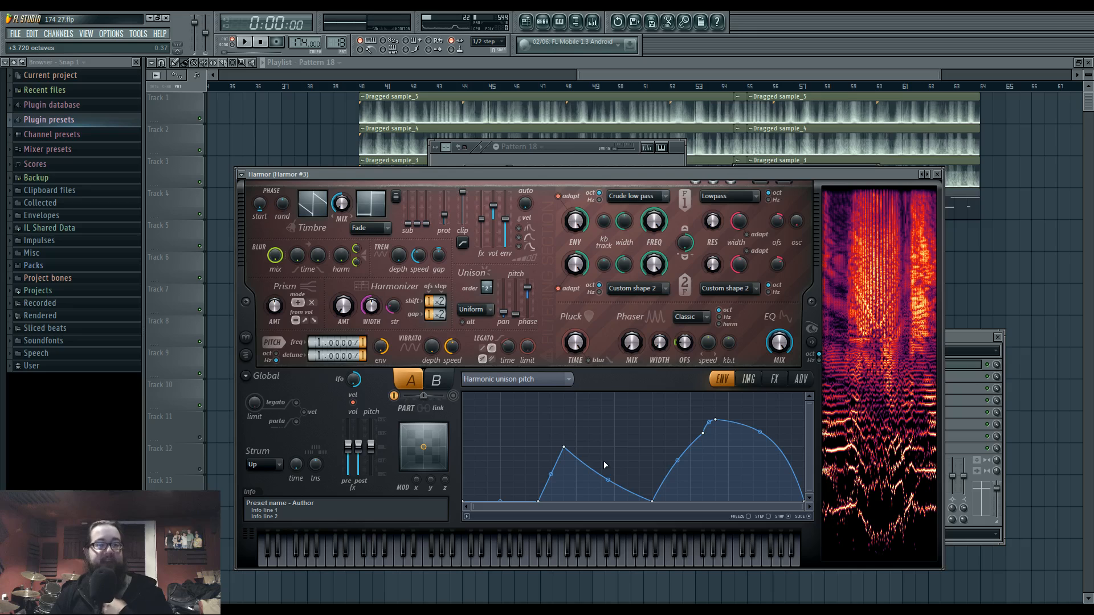
pyautogui.rightClick(1001, 300)
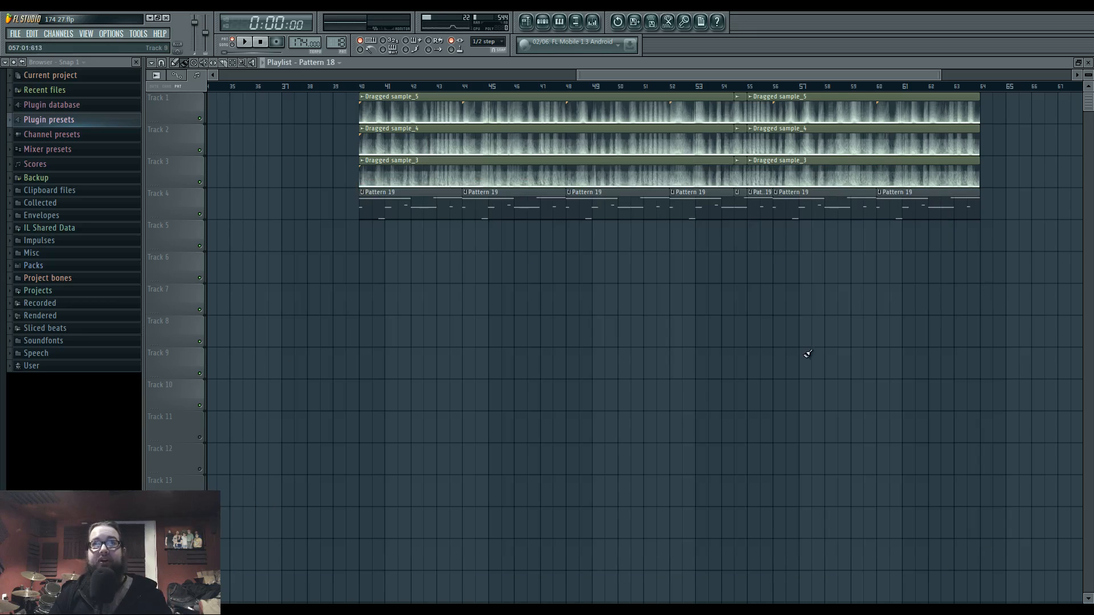
# - Solo Track 1 and play the playlist from bar 40 to hear the Dragged sample_5 clip
pyautogui.scroll(3, 477, 337)
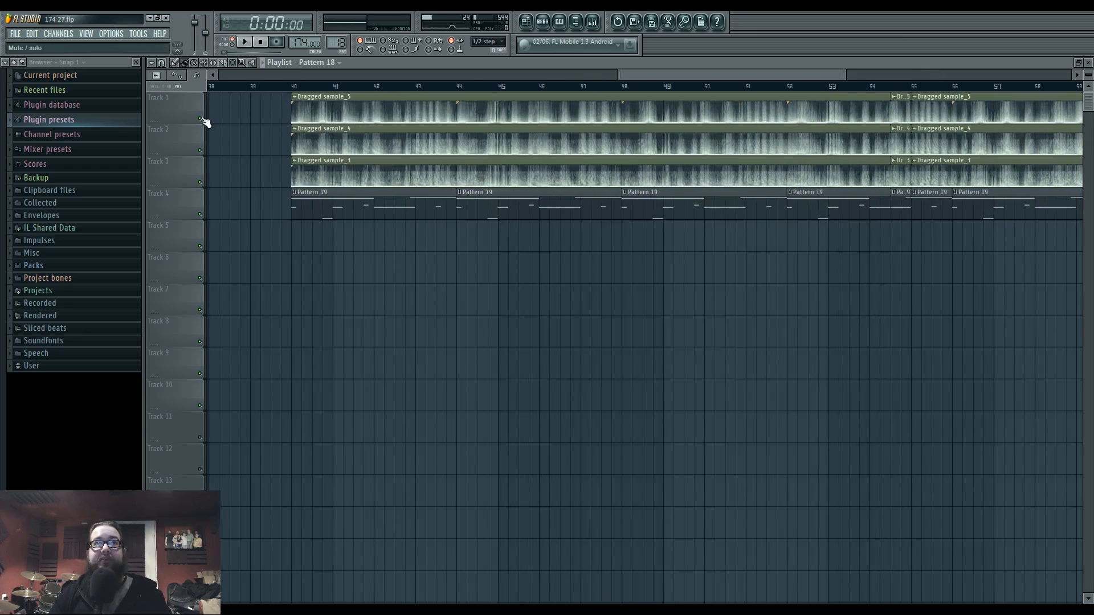
pyautogui.rightClick(201, 118)
pyautogui.click(288, 87)
pyautogui.press('space')
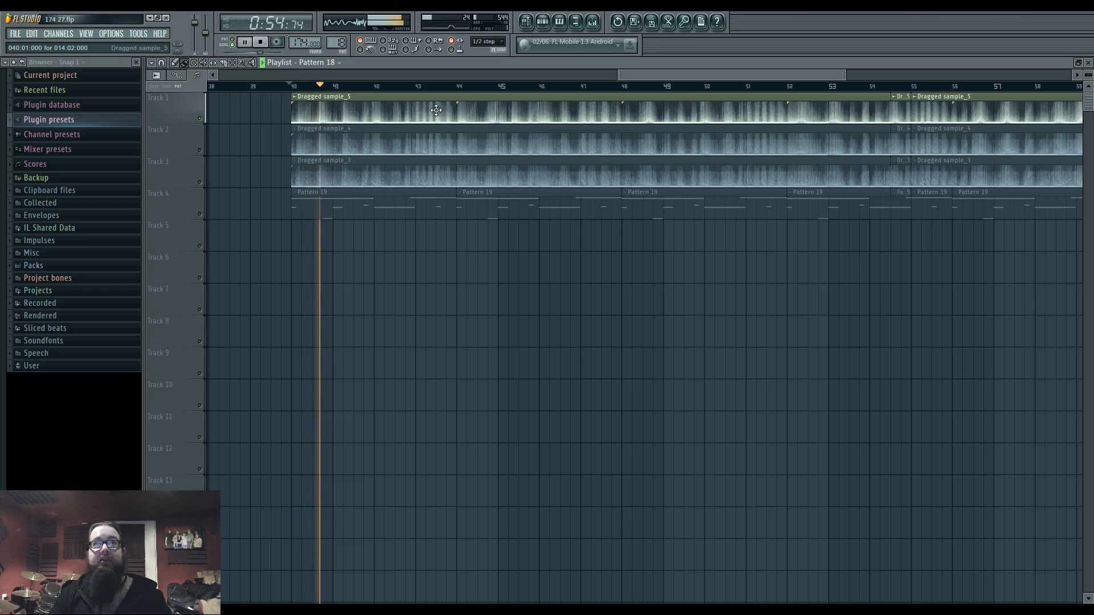
# - Check the effect chain on mixer Insert 19 while the Dragged sample_5 clip plays, and stop playback
pyautogui.press('F9')
pyautogui.click(489, 371)
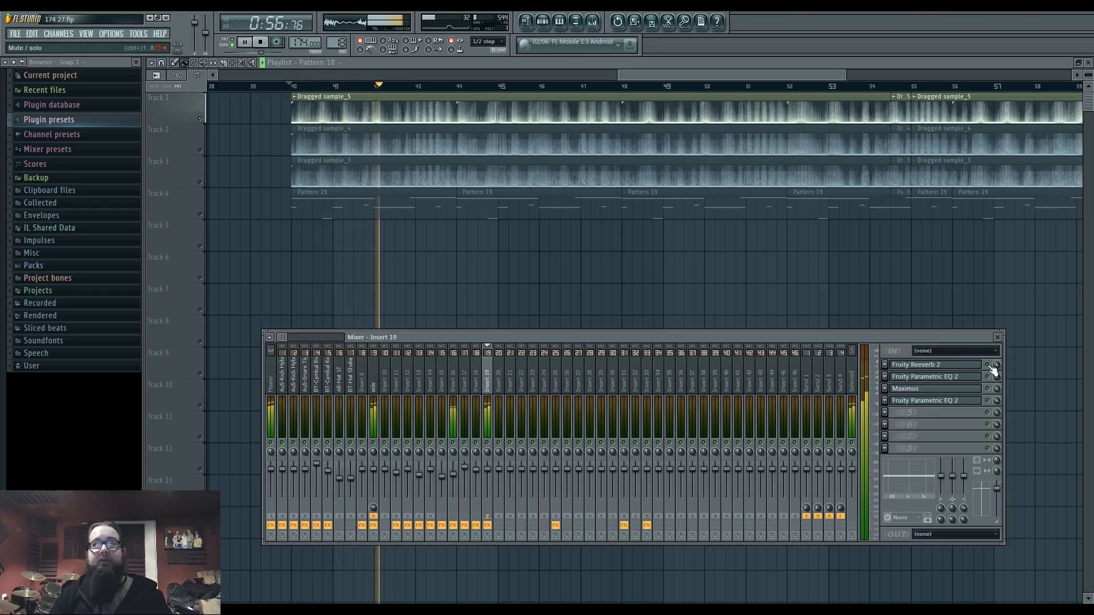
pyautogui.press('F9')
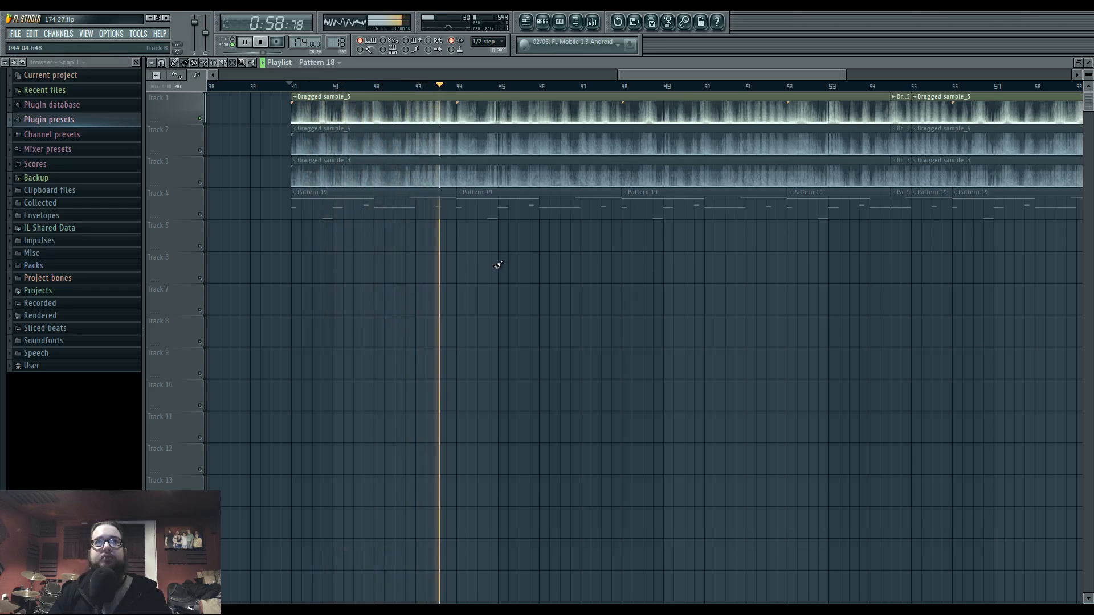
pyautogui.press('space')
# - Solo Track 2 and Track 3 in turn, playing each from bar 40 to hear Dragged sample_4 and Dragged sample_3
pyautogui.rightClick(199, 150)
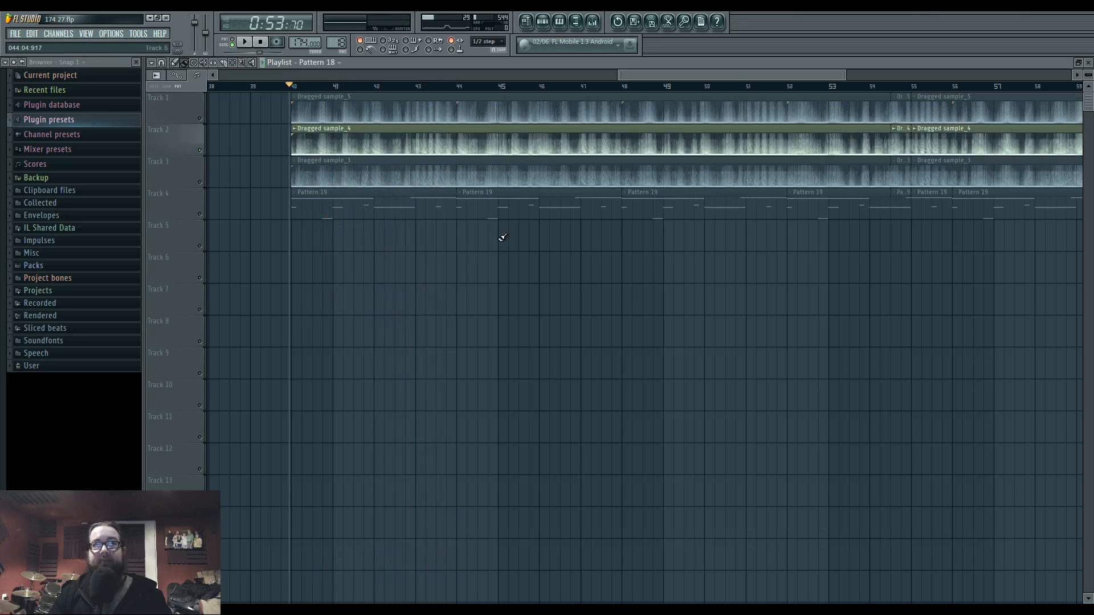
pyautogui.press('space')
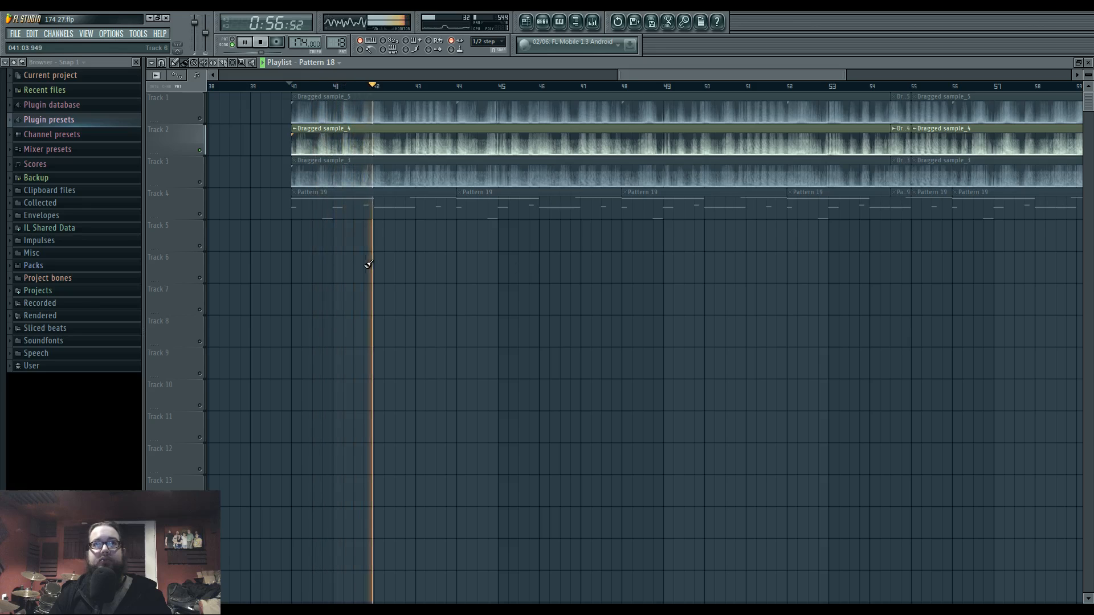
pyautogui.press('space')
pyautogui.rightClick(202, 183)
pyautogui.press('space')
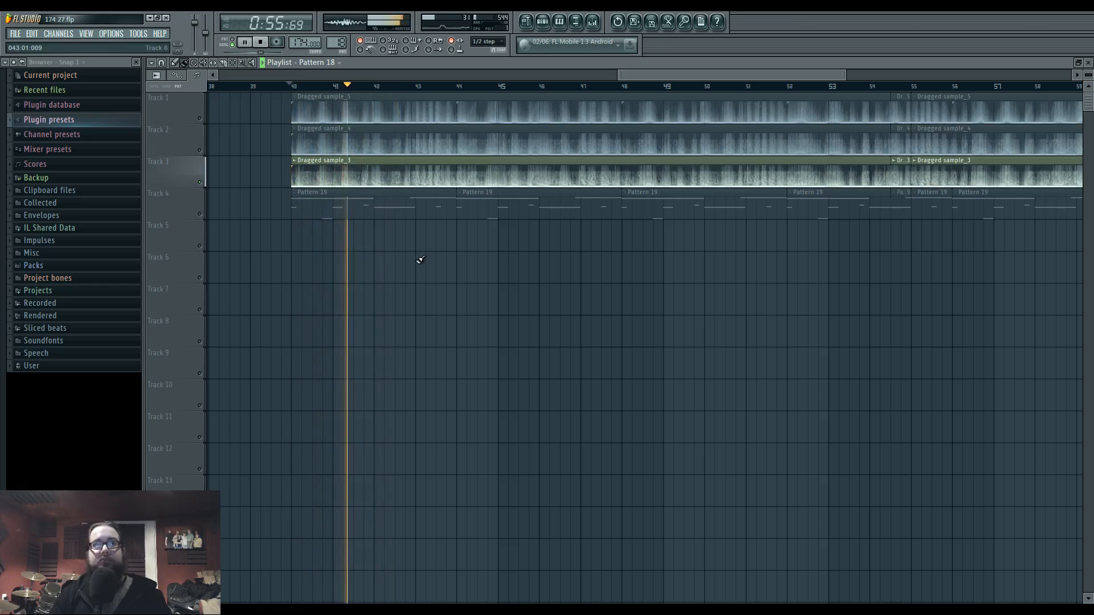
pyautogui.press('space')
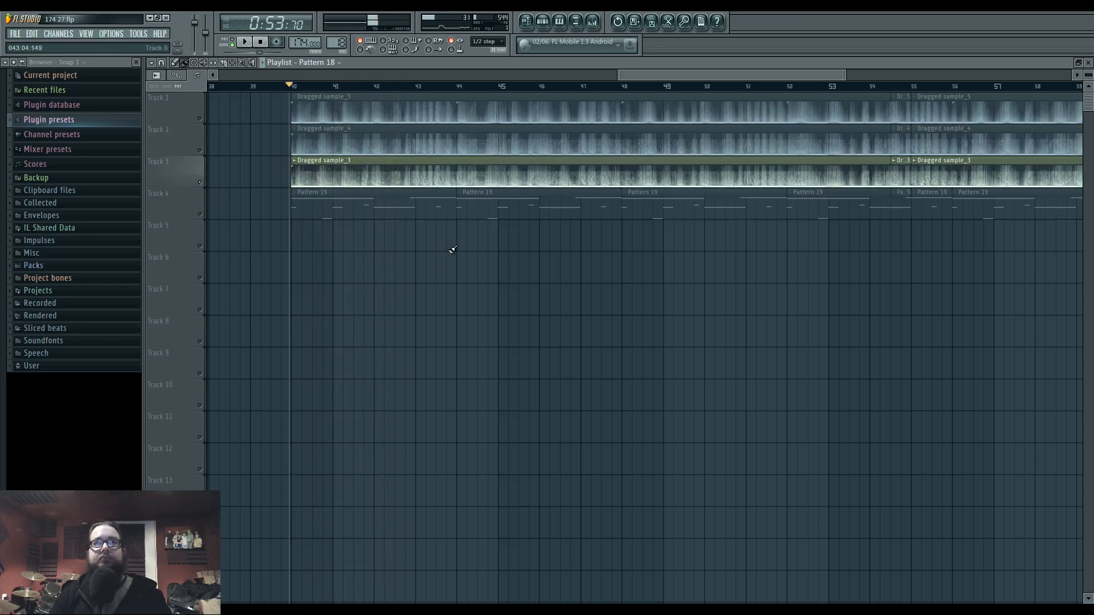
# - Turn off spectrum view for Dragged sample_5, Dragged sample_4 and Dragged sample_3 so the clips display as waveforms
pyautogui.doubleClick(429, 104)
pyautogui.rightClick(768, 393)
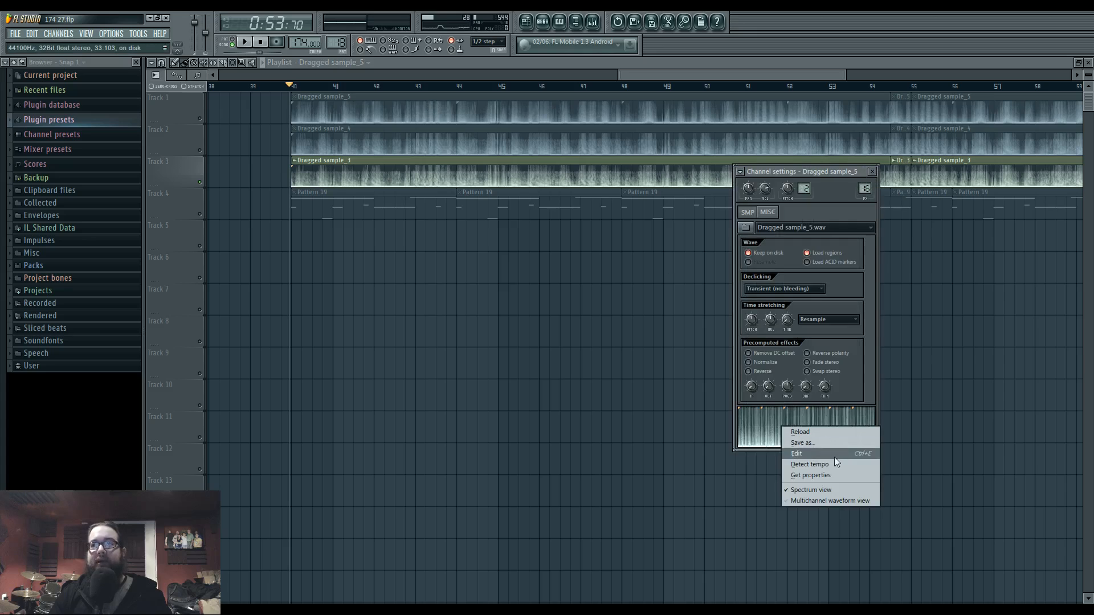
pyautogui.click(809, 491)
pyautogui.doubleClick(562, 142)
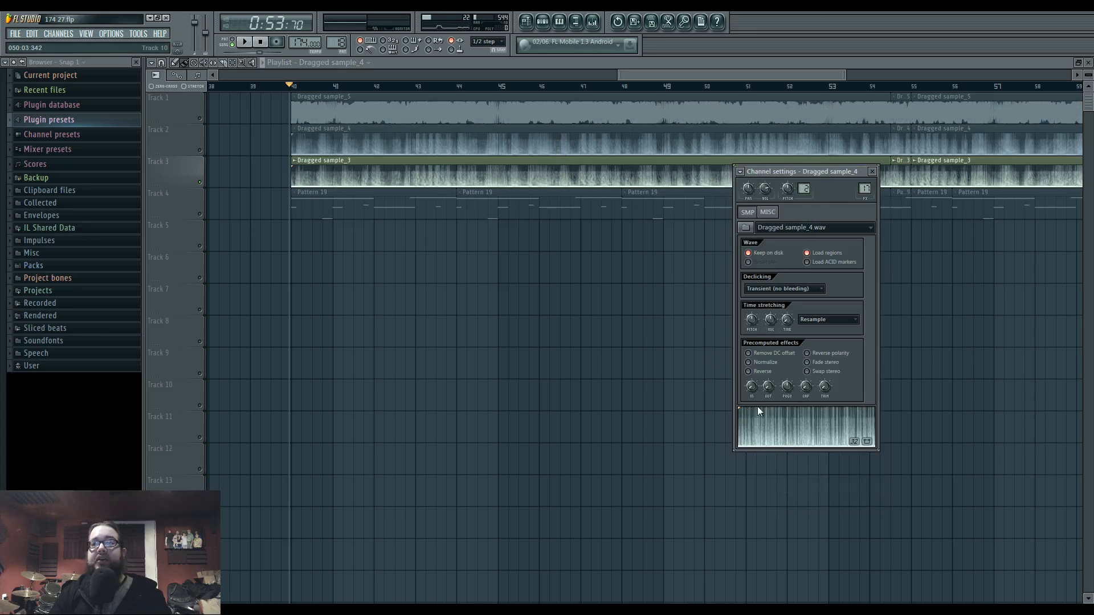
pyautogui.rightClick(798, 416)
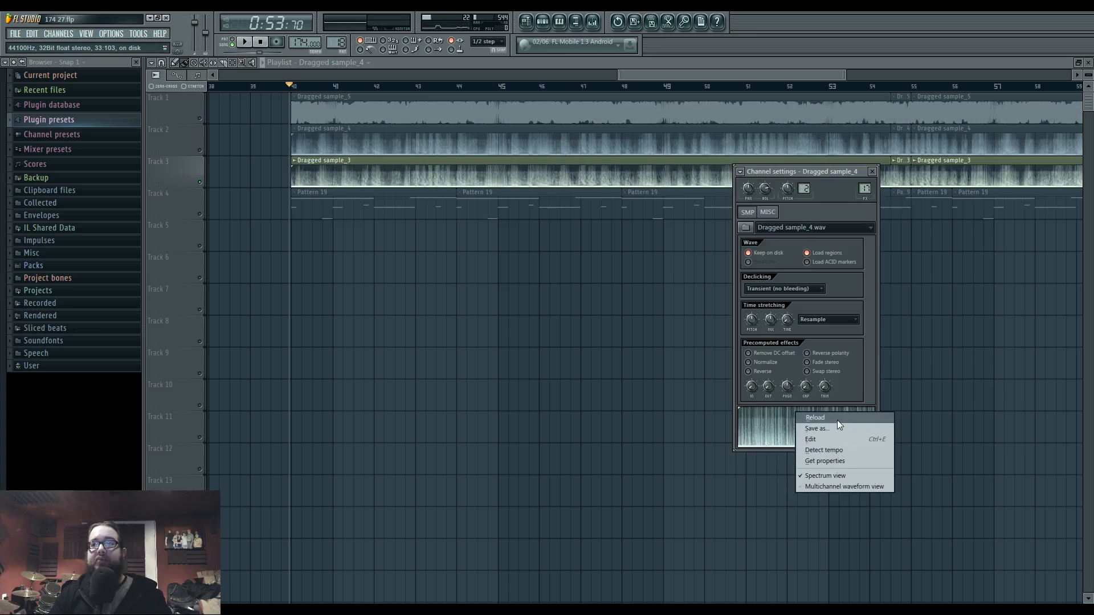
pyautogui.click(832, 486)
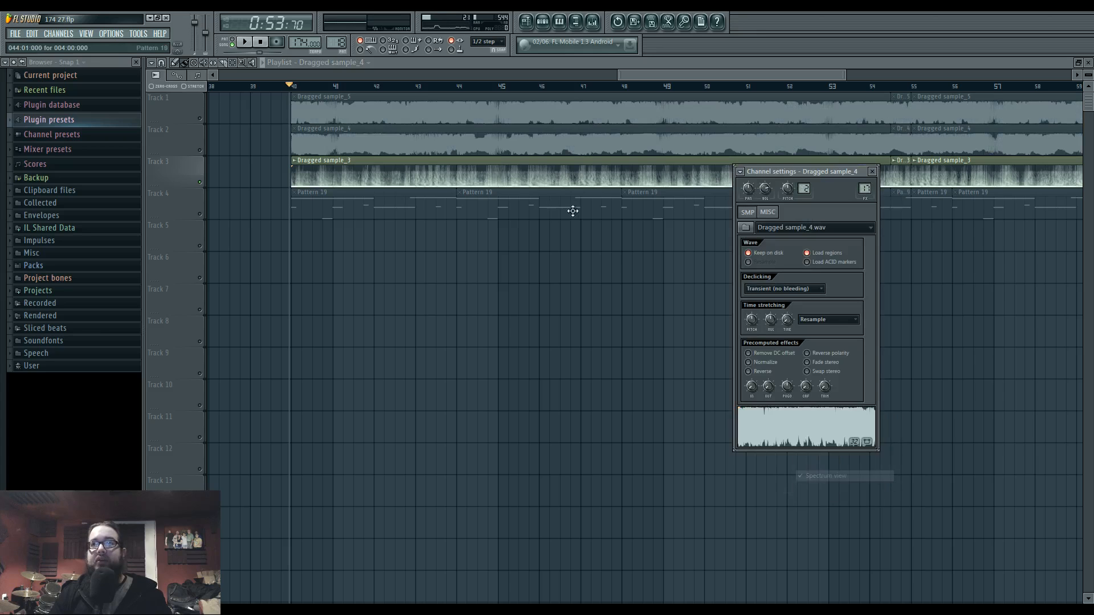
pyautogui.doubleClick(589, 182)
pyautogui.rightClick(764, 421)
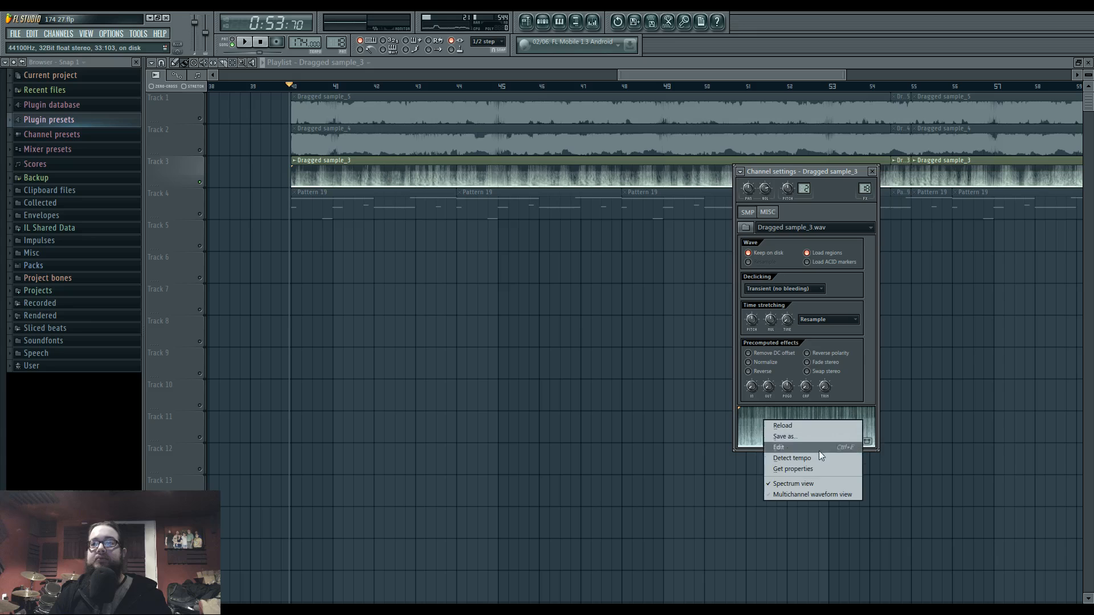
pyautogui.click(814, 486)
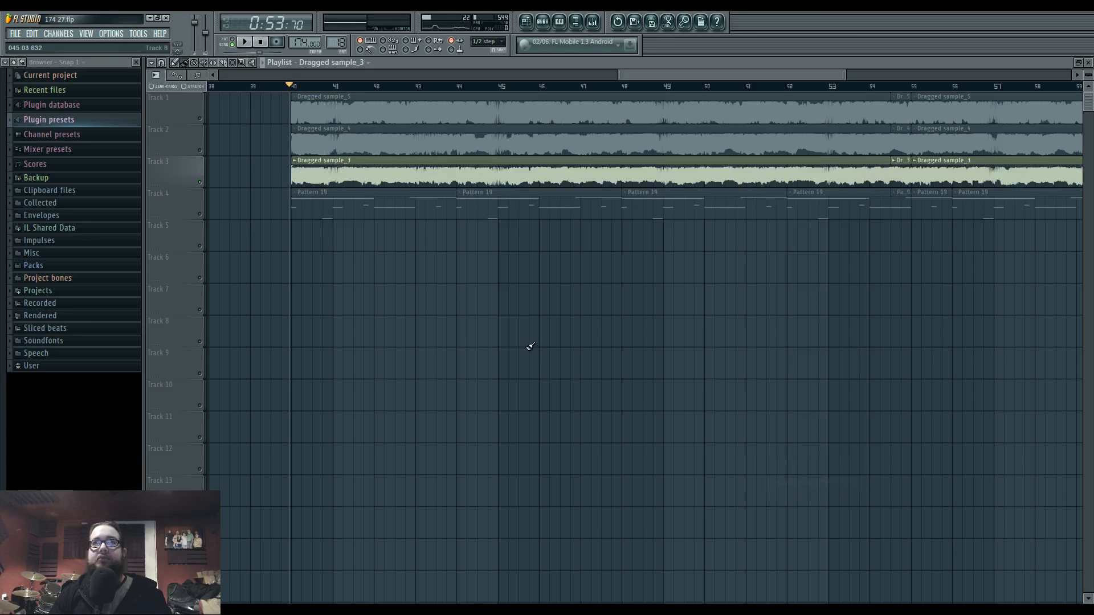
# - Unmute Tracks 1 and 2 alongside Track 3 and reopen the mixer
pyautogui.click(594, 26)
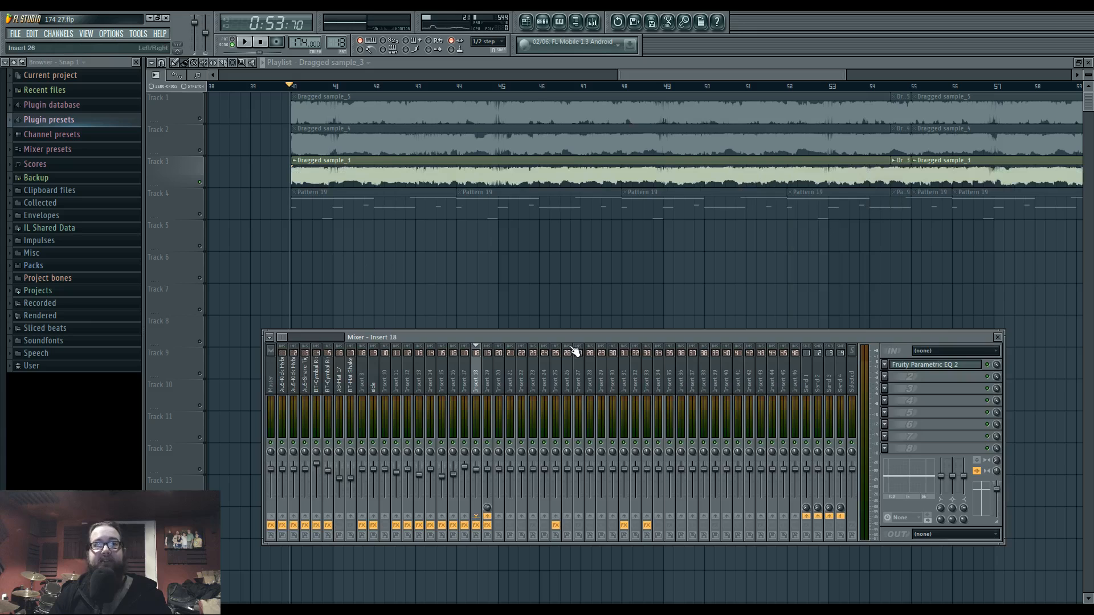
pyautogui.click(200, 157)
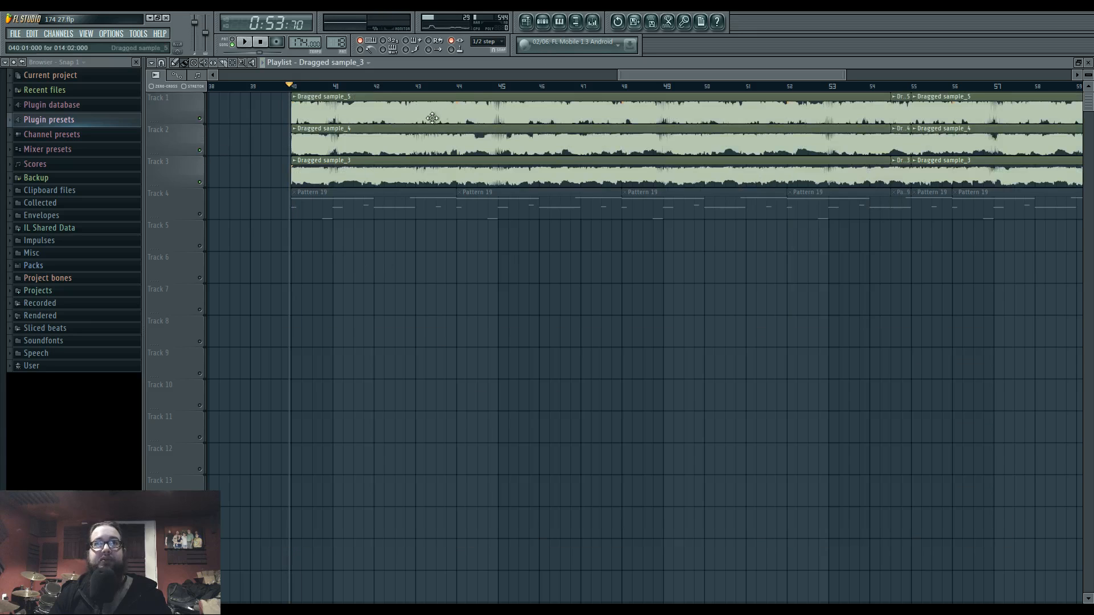
pyautogui.click(593, 22)
# - Compare the Fruity Parametric EQ 2 curves on mixer Inserts 16, 17 and 18, ending on Insert 16
pyautogui.click(466, 374)
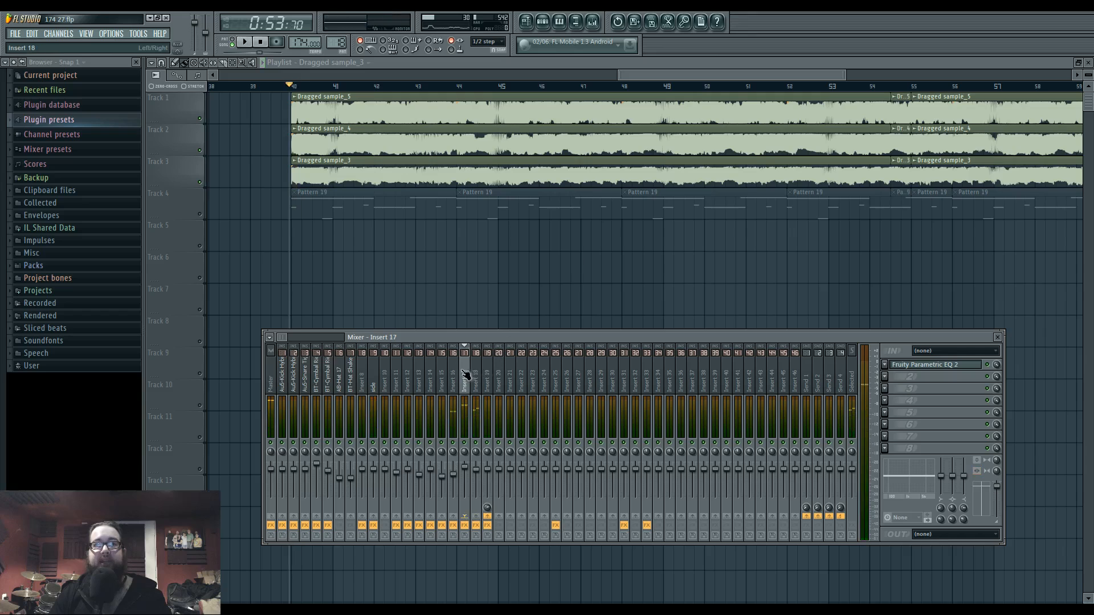
pyautogui.press('Left')
pyautogui.click(906, 368)
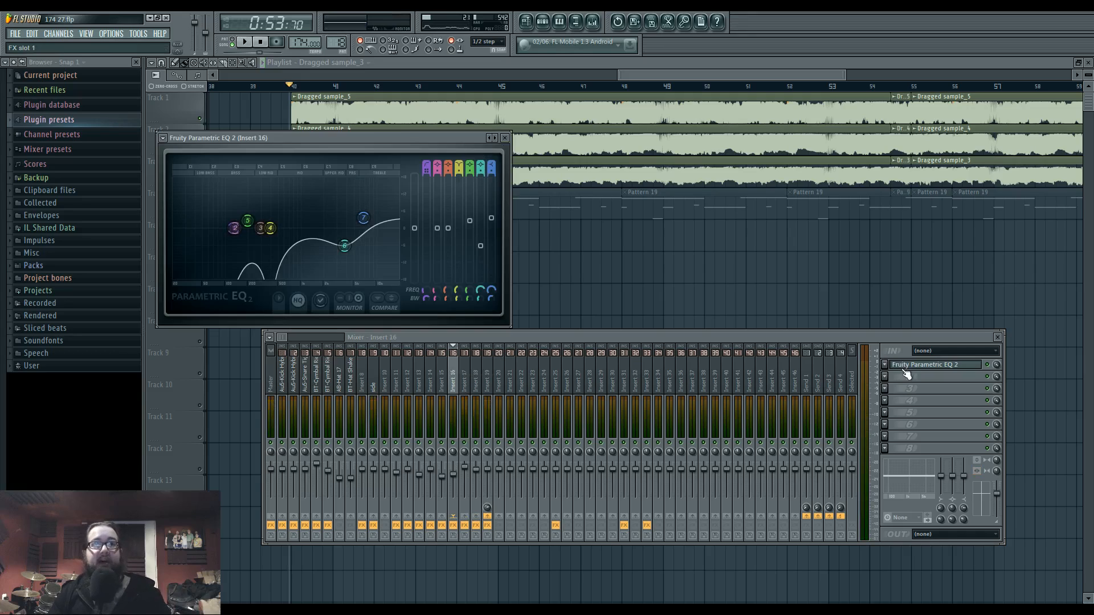
pyautogui.click(466, 382)
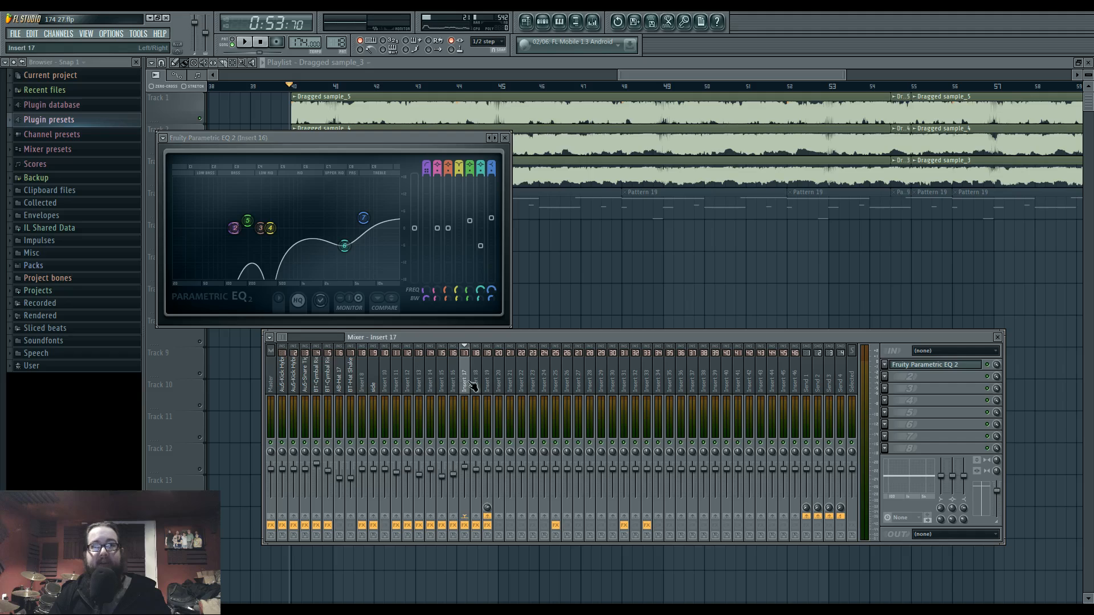
pyautogui.click(925, 370)
pyautogui.click(478, 376)
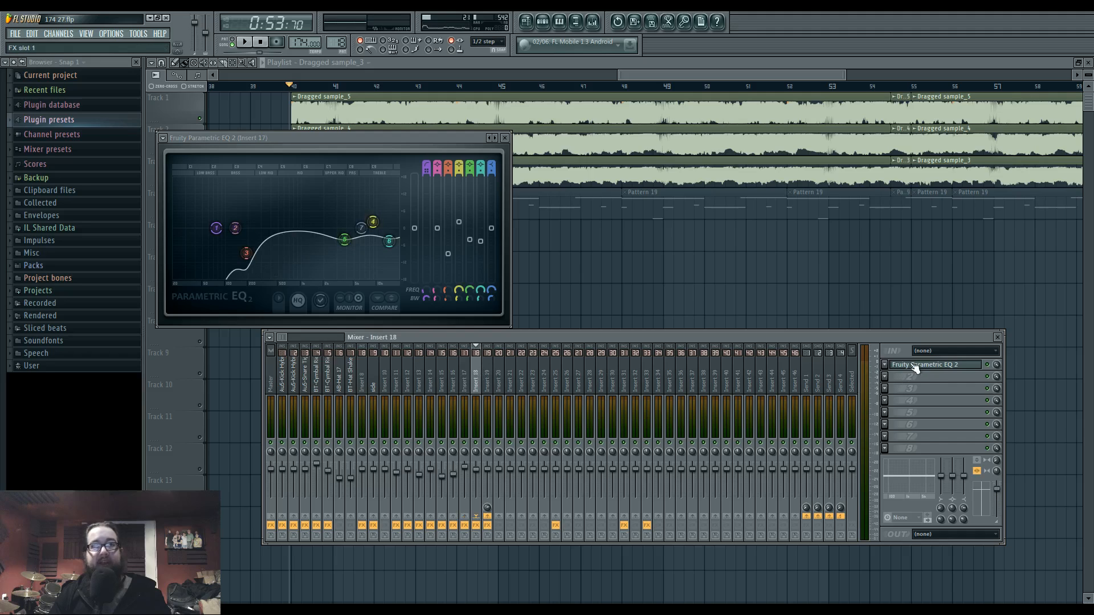
pyautogui.click(915, 366)
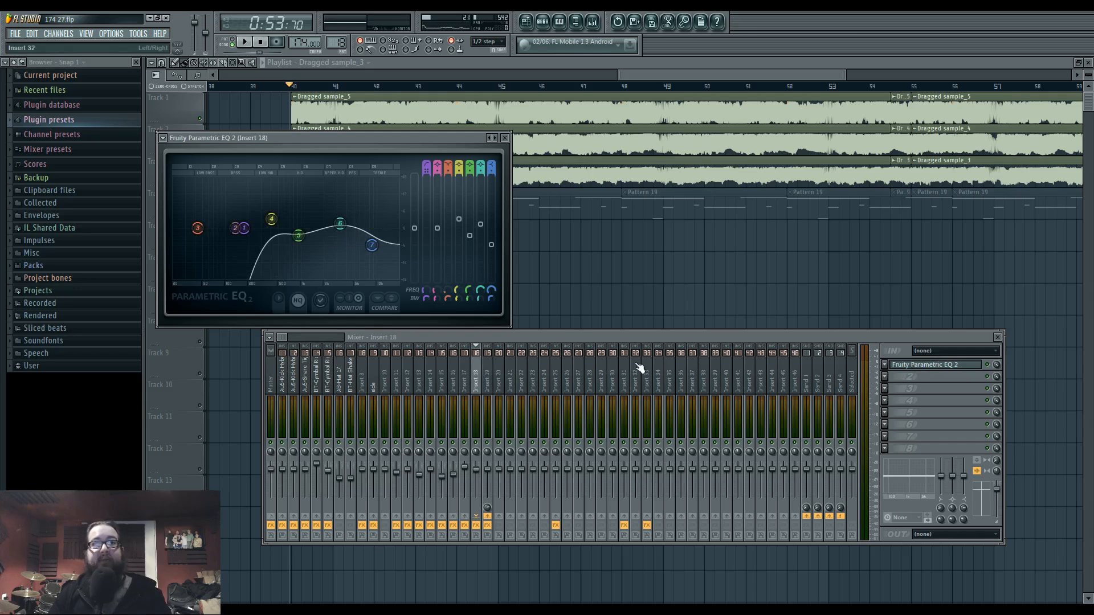
pyautogui.click(468, 380)
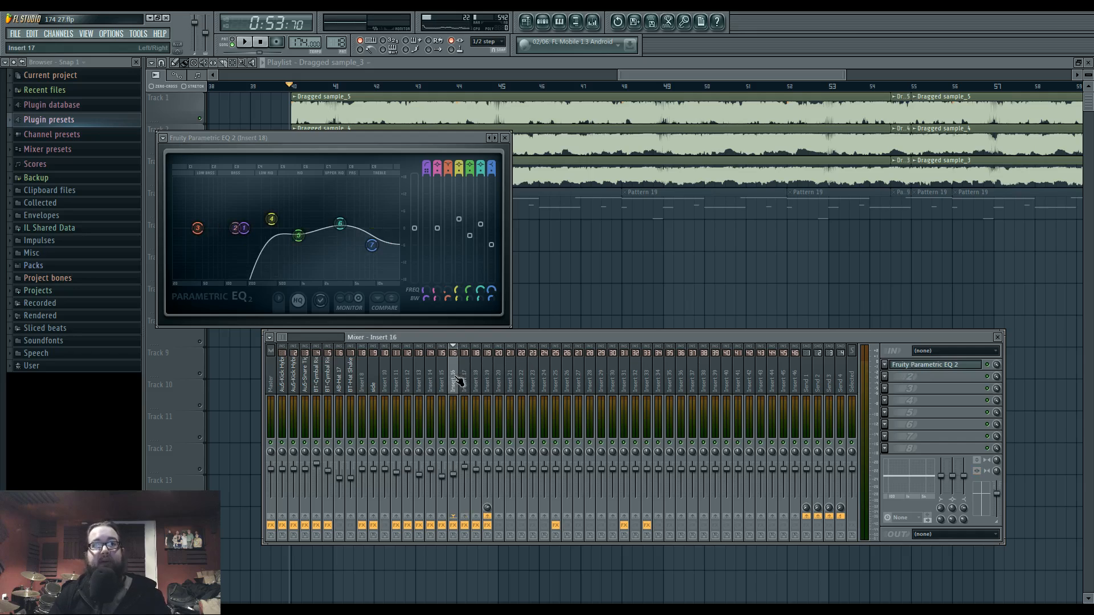
pyautogui.click(961, 371)
pyautogui.click(457, 381)
pyautogui.click(924, 368)
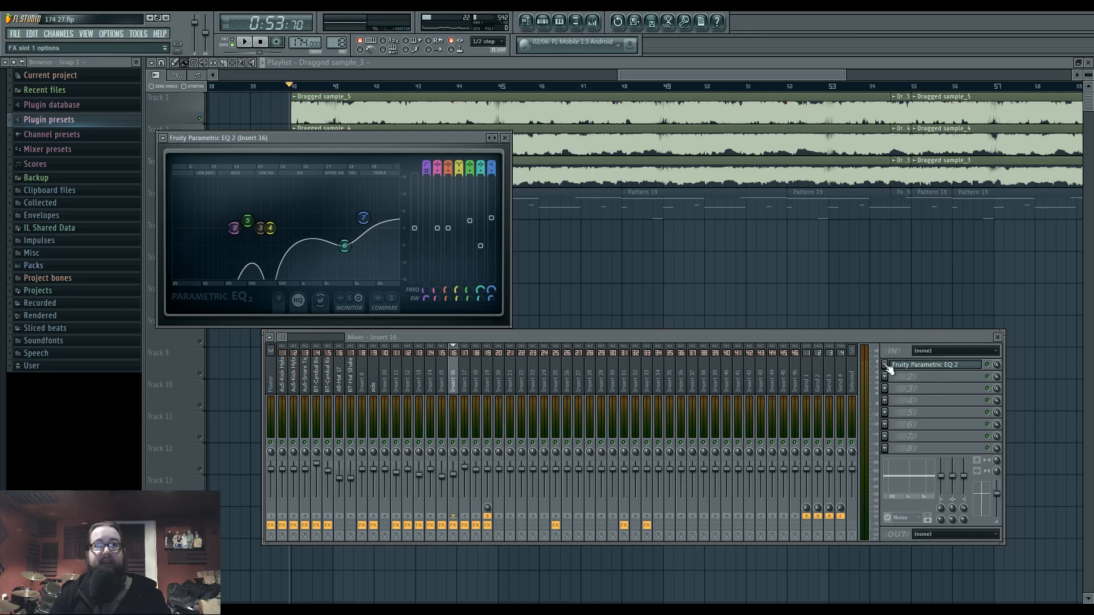
# - Unmute Track 4, play the four layers from bar 40 and briefly solo mixer Insert 15
pyautogui.press('F5')
pyautogui.press('space')
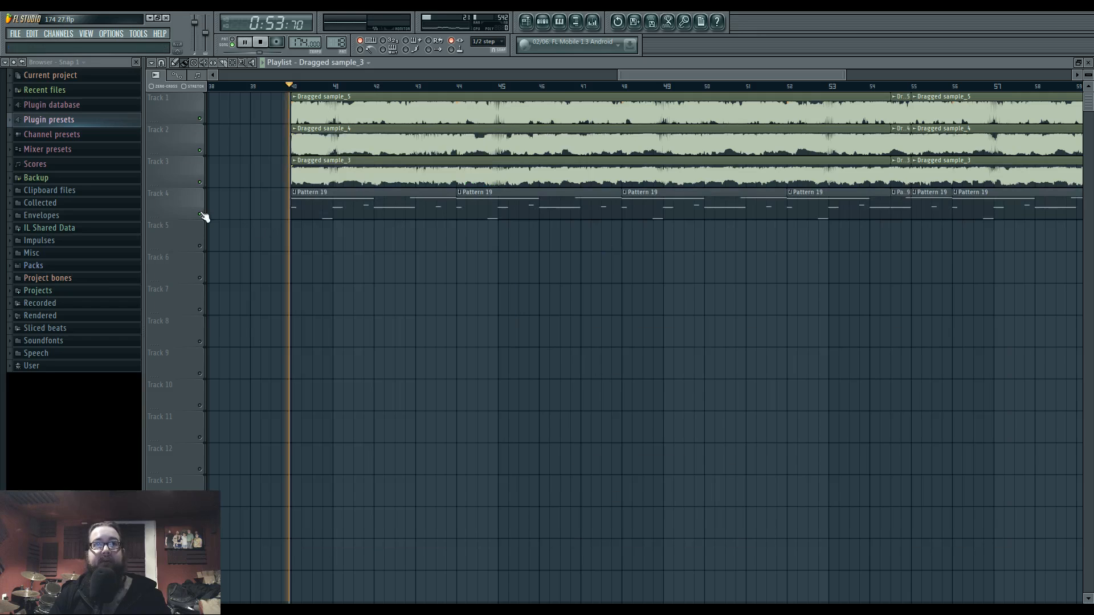
pyautogui.click(592, 23)
pyautogui.rightClick(441, 345)
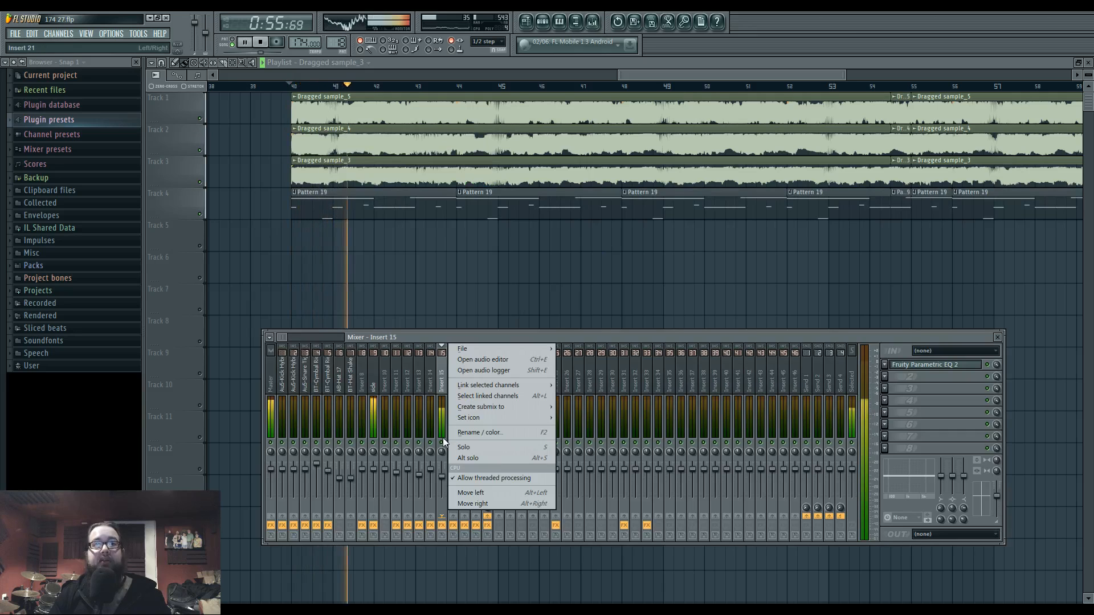
pyautogui.click(445, 447)
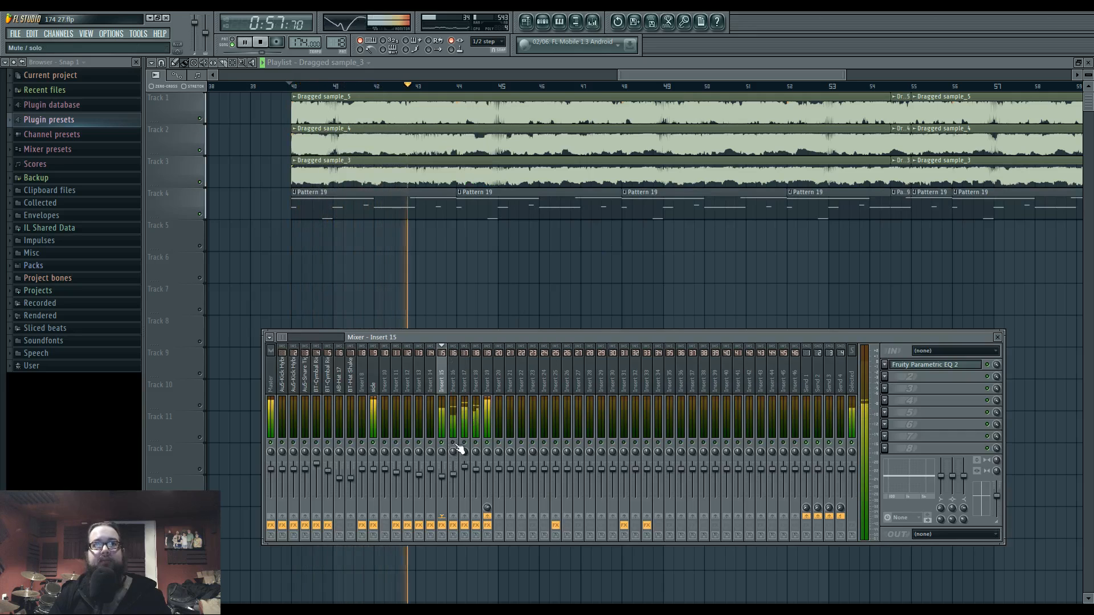
# - Open Harmor #4 from the Unsorted channels of Pattern 18, stop playback and show the synth's spectral display
pyautogui.click(543, 23)
pyautogui.click(456, 244)
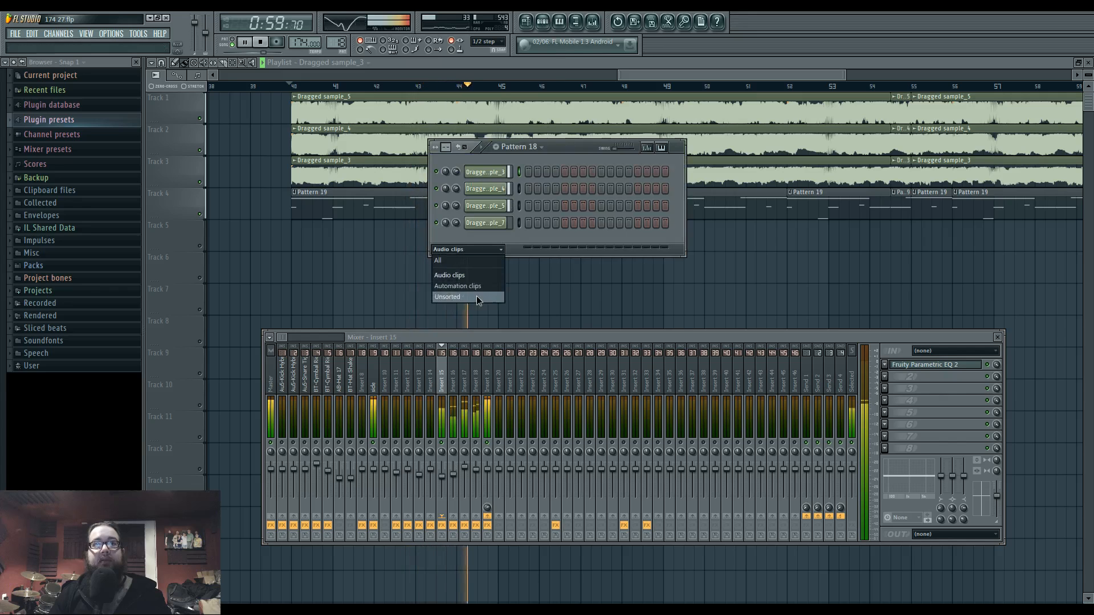
pyautogui.click(476, 296)
pyautogui.press('space')
pyautogui.click(486, 377)
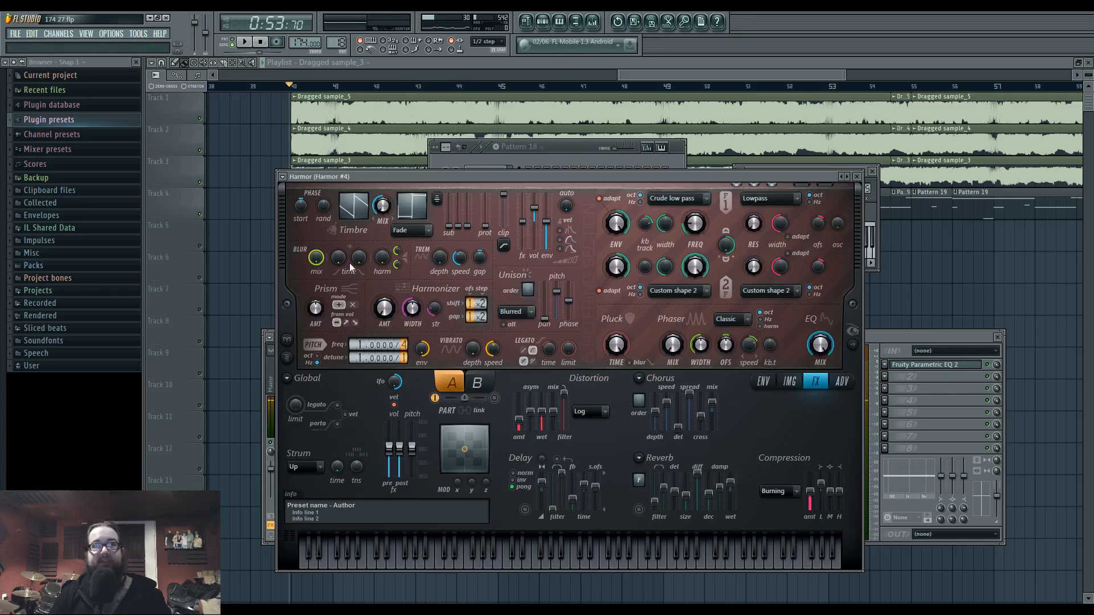
pyautogui.click(852, 344)
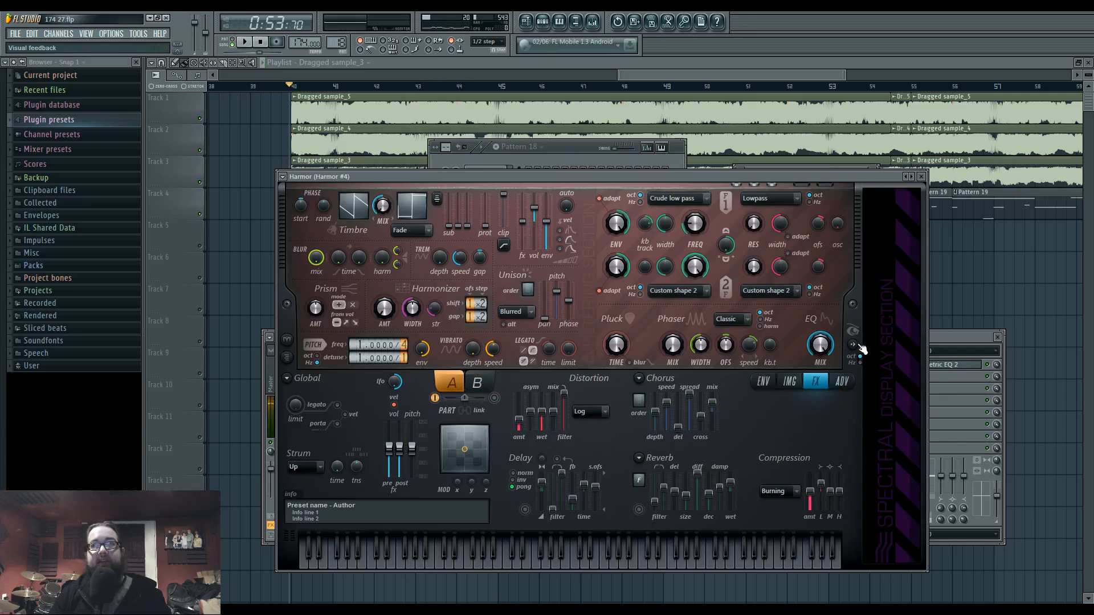
# - Audition a few notes on Harmor #4, including F4 and C4, and close its window
pyautogui.press('c')
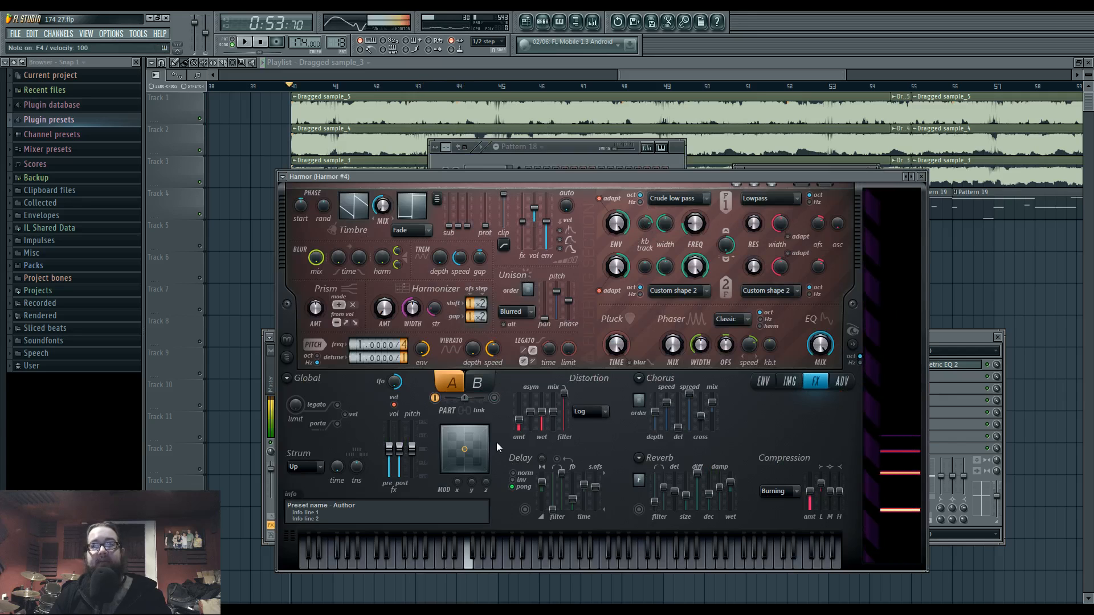
pyautogui.press('x')
pyautogui.press('z')
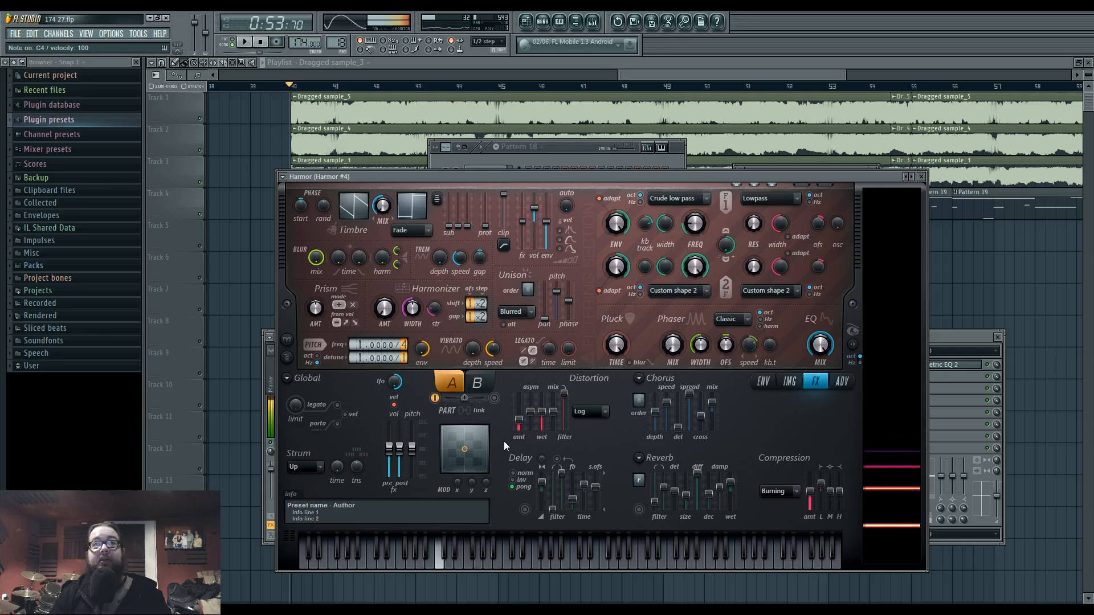
pyautogui.click(952, 333)
pyautogui.click(921, 177)
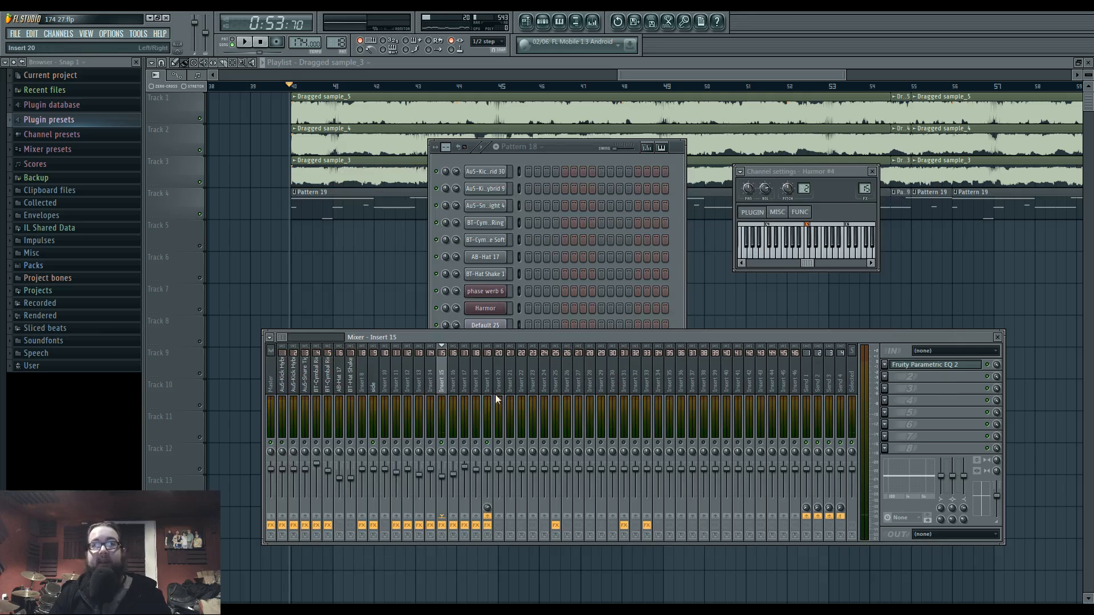
# - Play the layers briefly through mixer Insert 19 and review the curves of its two Fruity Parametric EQ 2 effects
pyautogui.press('space')
pyautogui.click(487, 376)
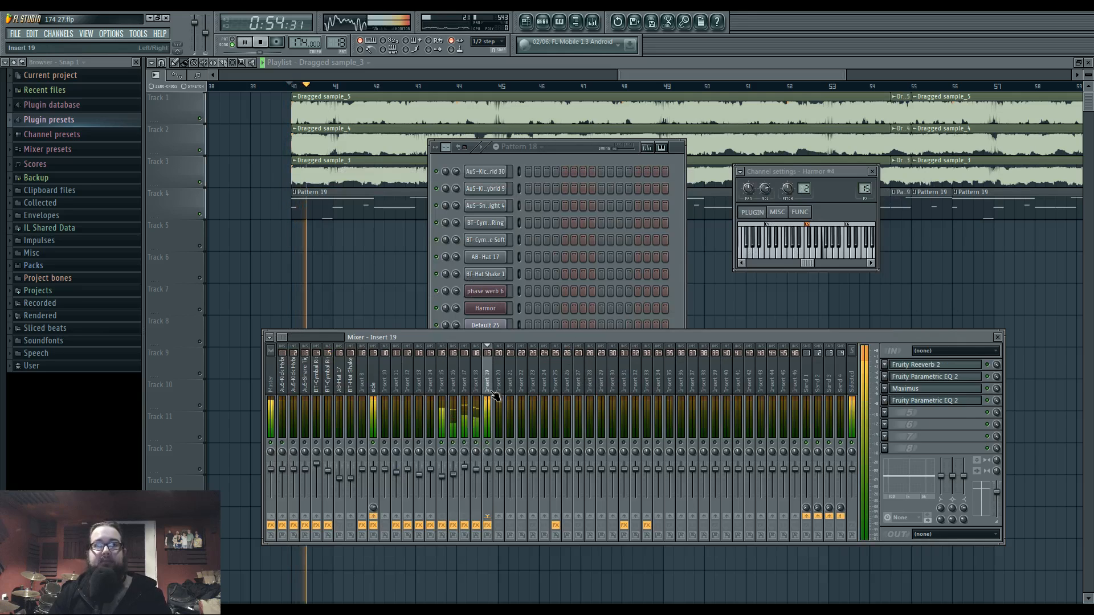
pyautogui.press('space')
pyautogui.click(957, 377)
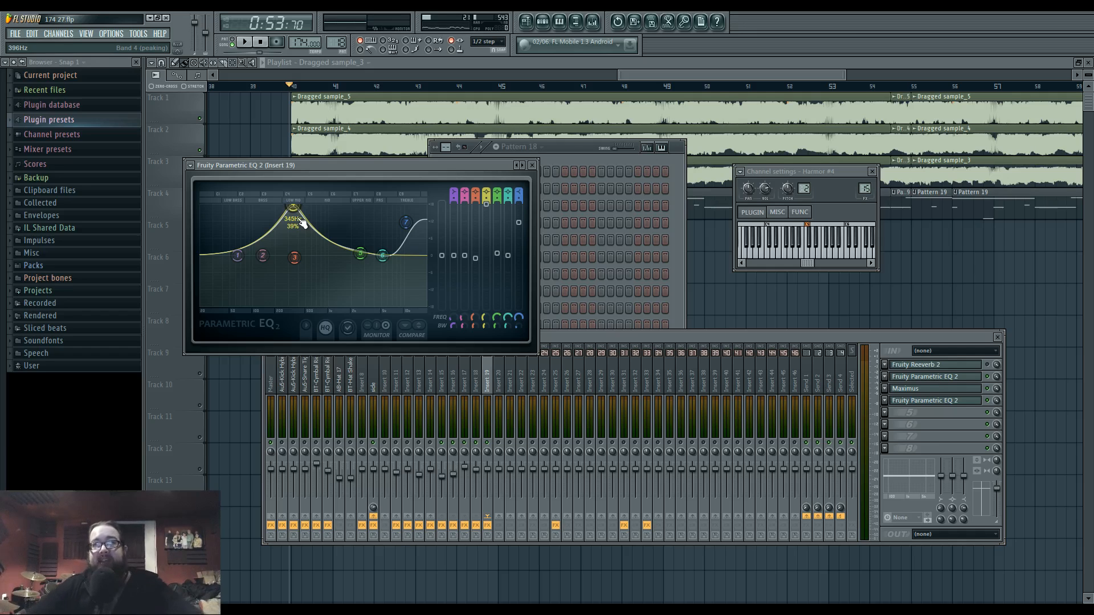
pyautogui.click(960, 403)
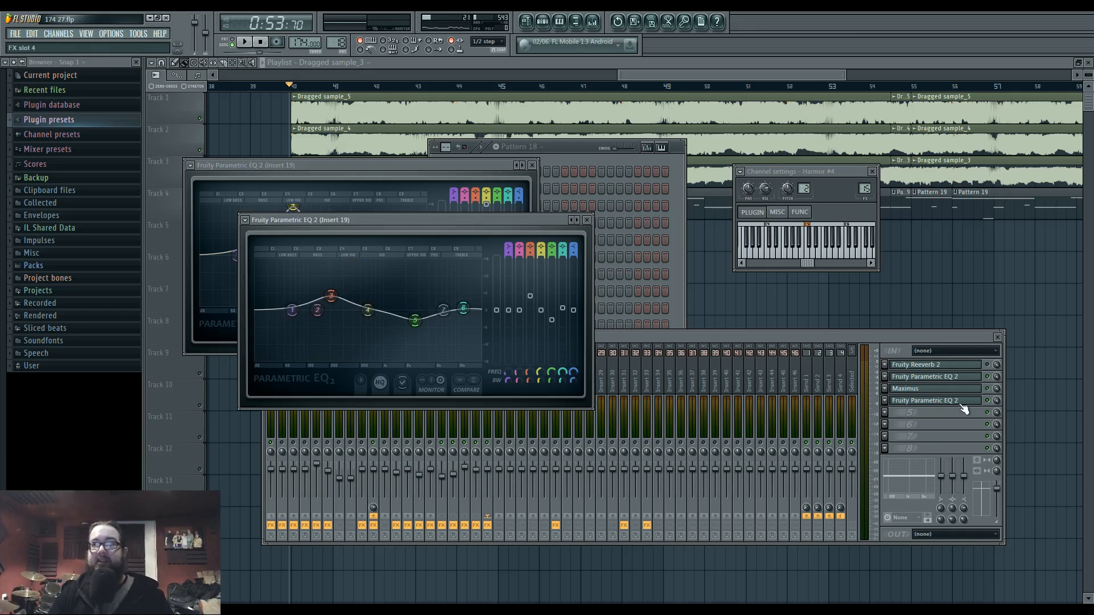
pyautogui.click(961, 404)
pyautogui.click(532, 165)
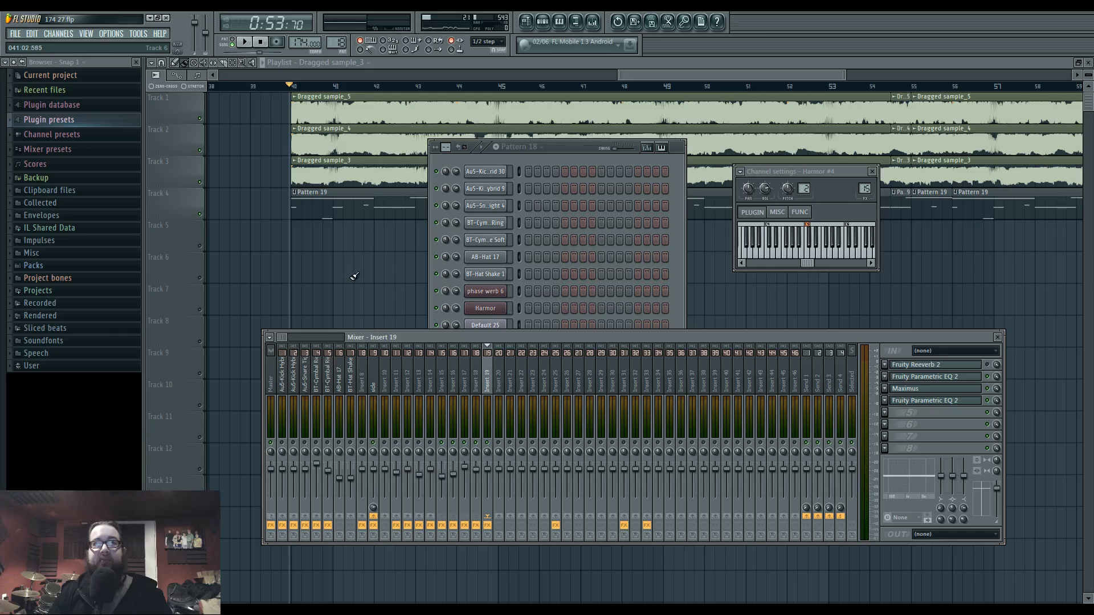
# - Close all open windows over the playlist and zoom in on the layered clips starting at bar 40
pyautogui.press('F12')
pyautogui.scroll(5, 377, 264)
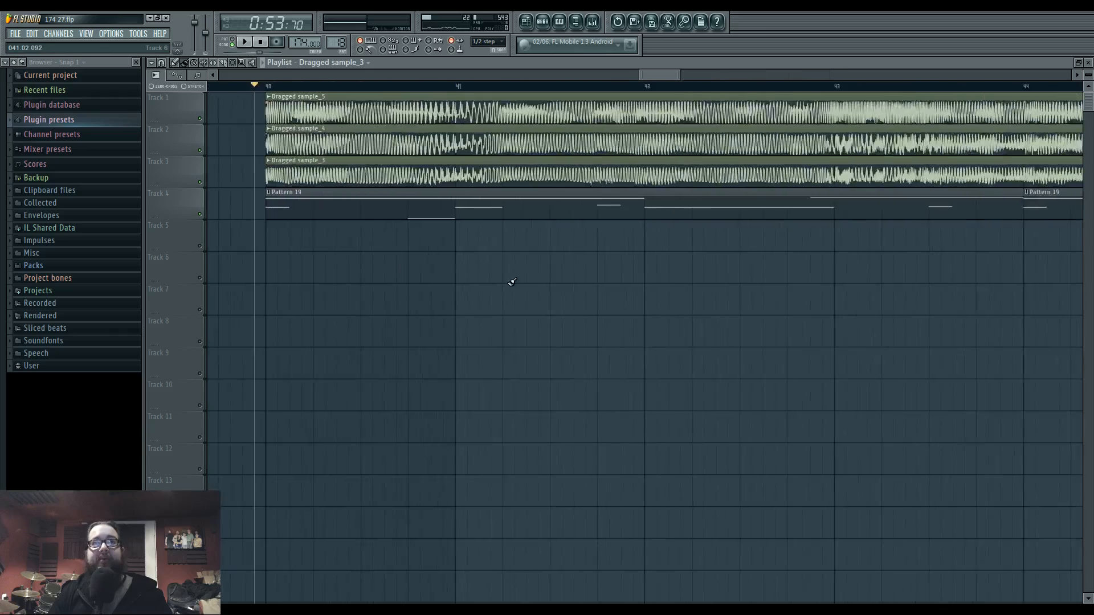
# - Shift the audio inside the Dragged sample_4 and Dragged sample_3 clips slightly forward in time at bar 40, keeping the clip edges in place
pyautogui.scroll(5, 512, 282)
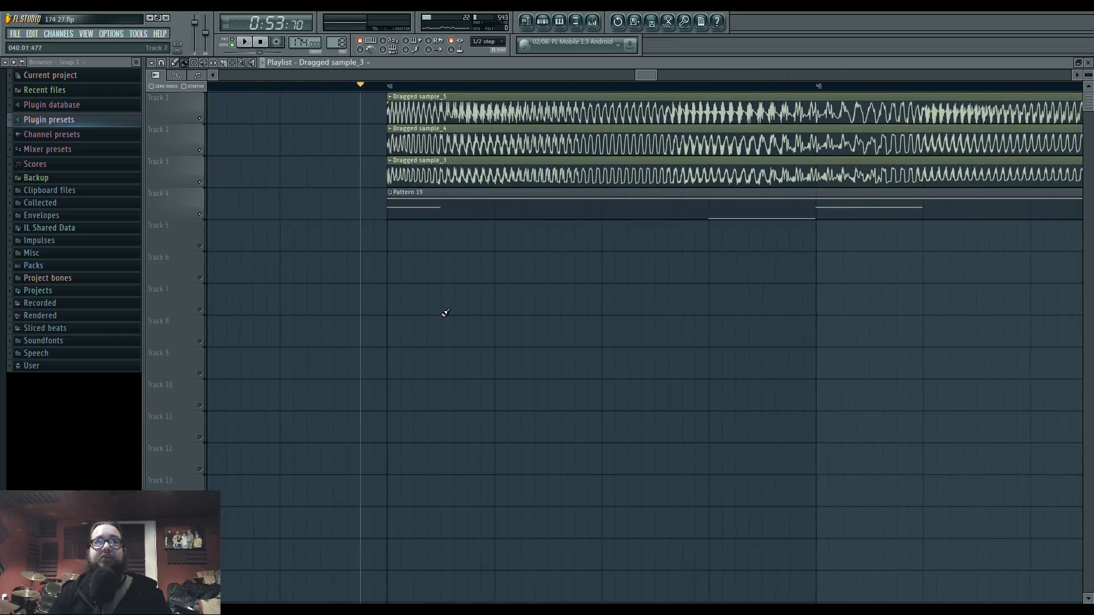
pyautogui.scroll(5, 445, 312)
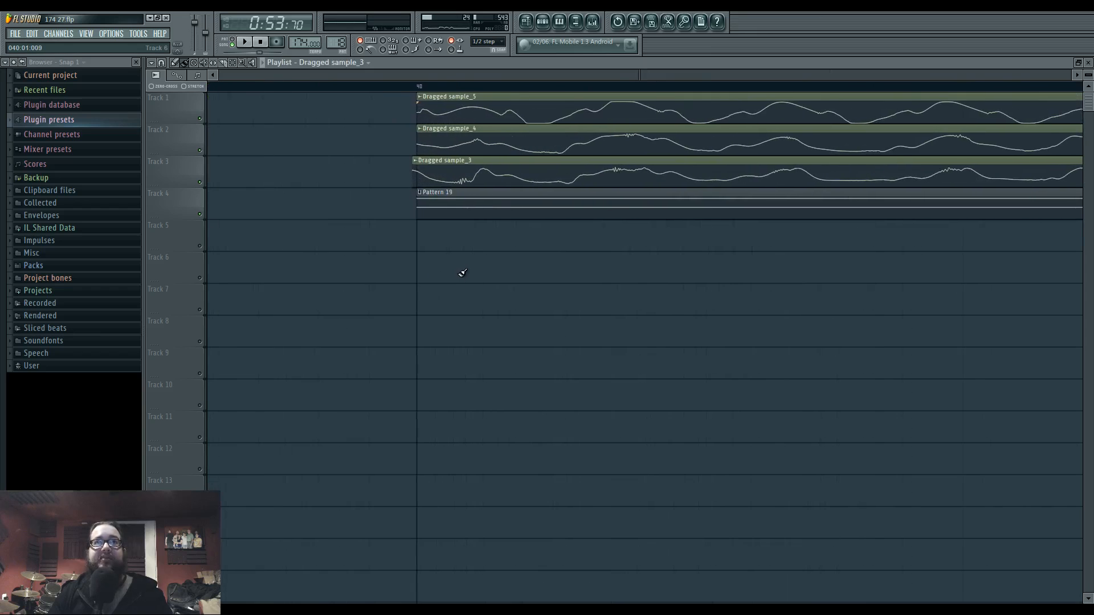
pyautogui.click(447, 144)
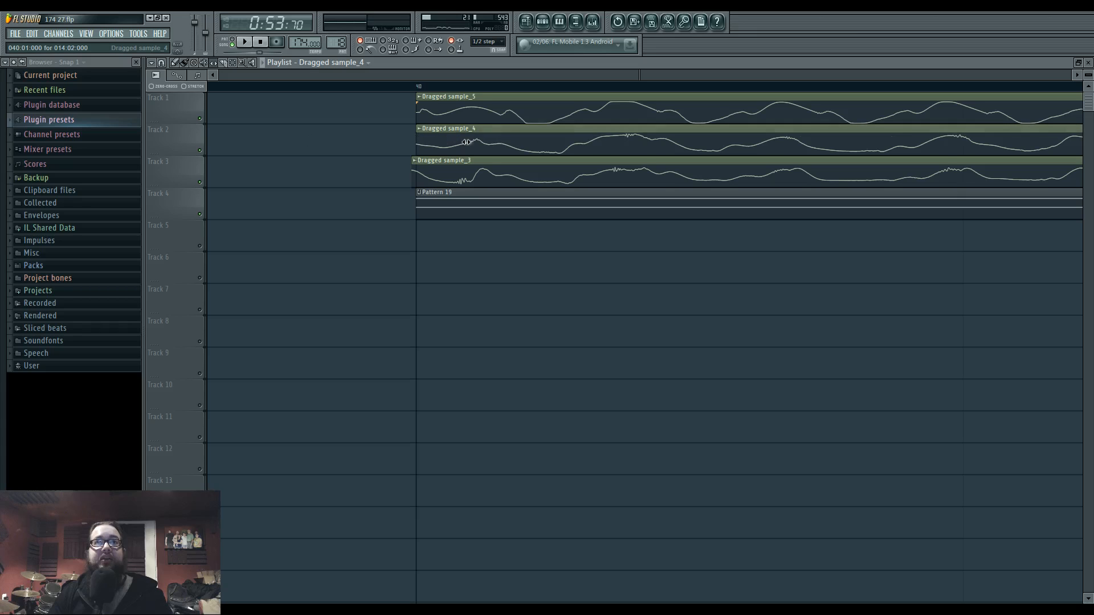
pyautogui.moveTo(466, 142); pyautogui.dragTo(593, 142)
pyautogui.moveTo(483, 163); pyautogui.dragTo(705, 177)
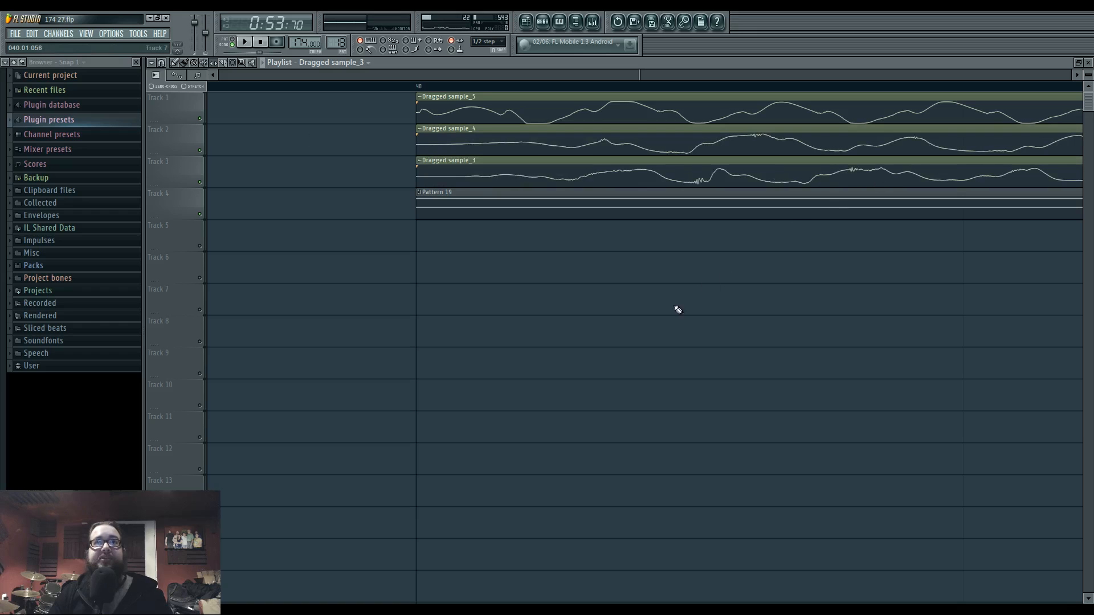
# - Compare the waveform phase of the three layered clips on Tracks 1 to 3 at bar 40 and along the rest of the section
pyautogui.scroll(-5, 456, 317)
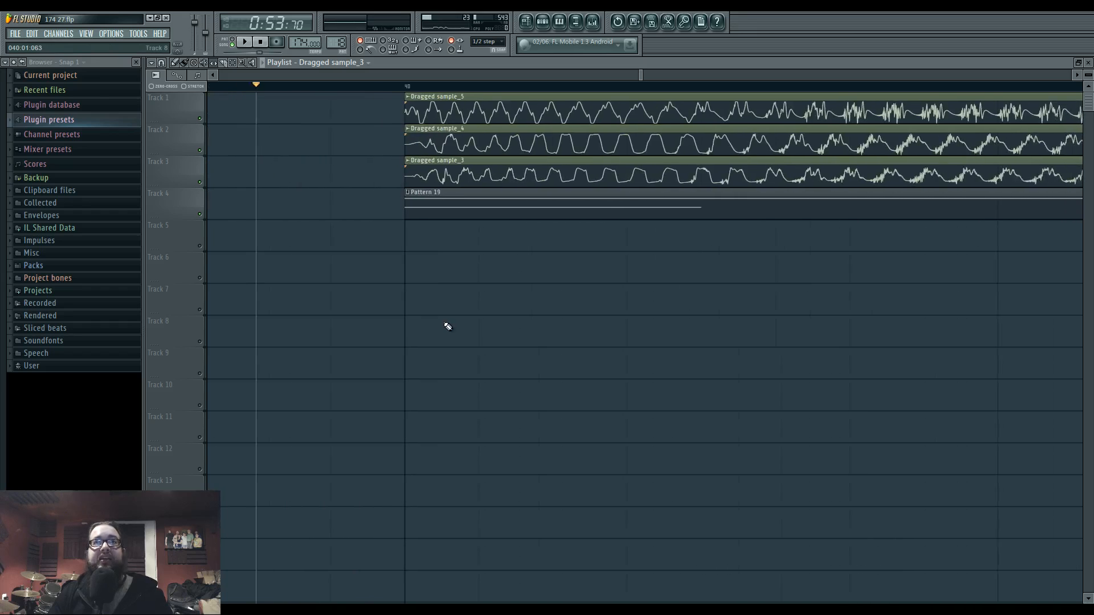
pyautogui.scroll(-1, 448, 327)
pyautogui.scroll(4, 342, 166)
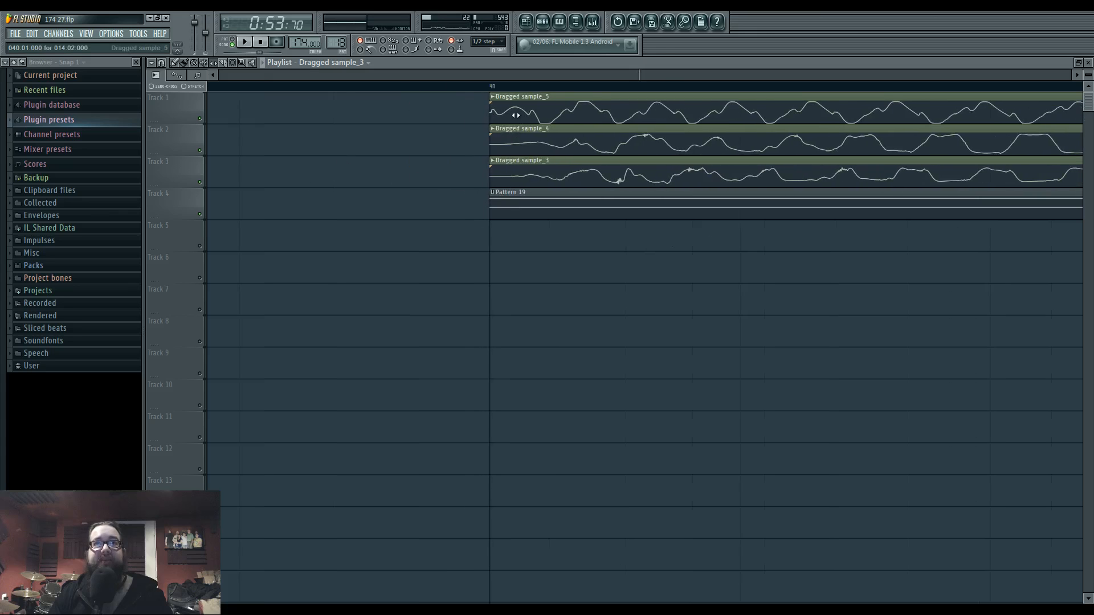
pyautogui.scroll(-5, 734, 295)
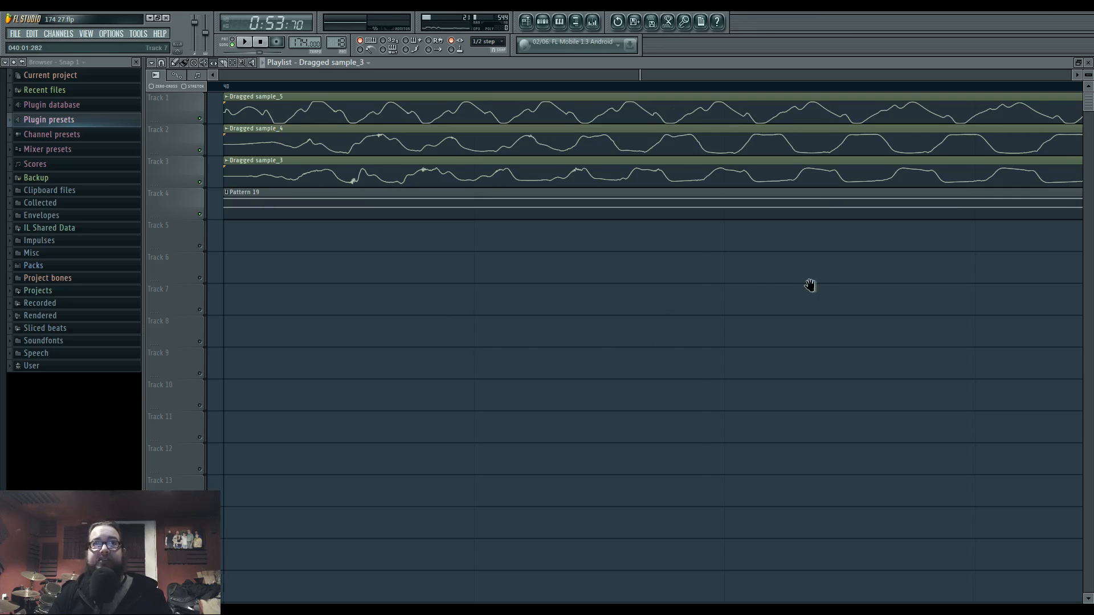
pyautogui.scroll(-5, 745, 359)
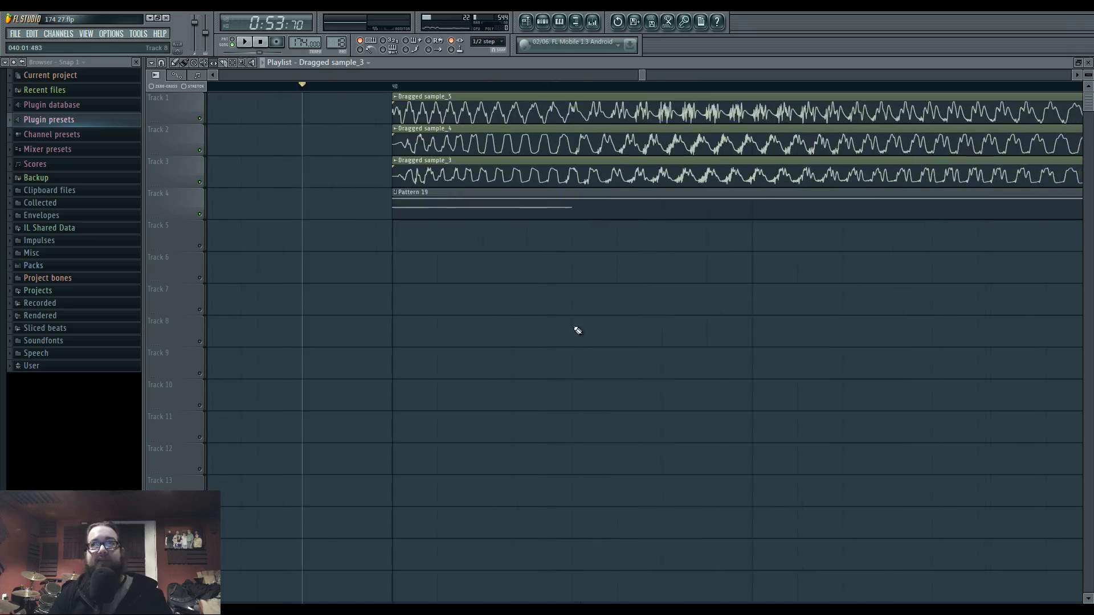
pyautogui.scroll(-3, 541, 298)
pyautogui.scroll(4, 479, 305)
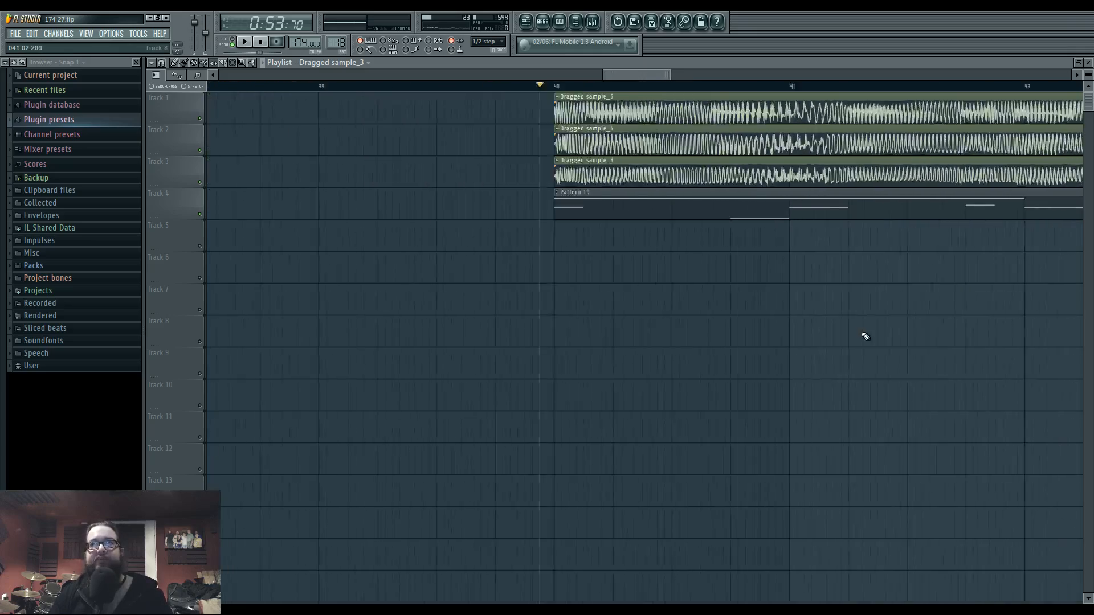
pyautogui.scroll(-3, 1005, 296)
pyautogui.scroll(-4, 818, 347)
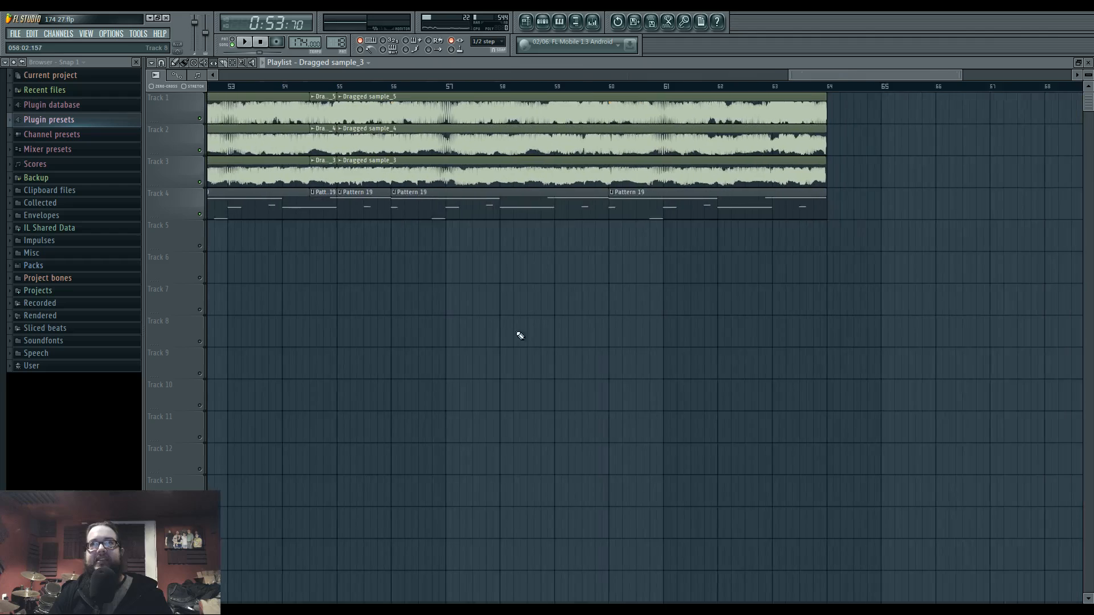
pyautogui.scroll(-1, 520, 336)
pyautogui.scroll(5, 593, 320)
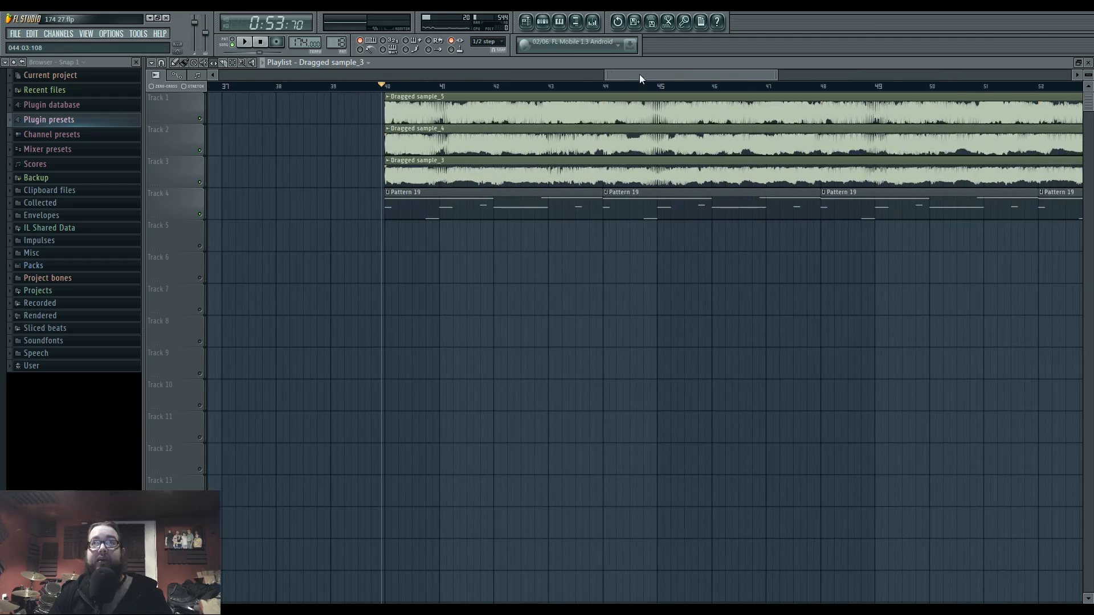
# - Go to the layered clips around bars 8 and 9 and unmute the Dragged sample_3 layer on Track 5
pyautogui.moveTo(640, 74); pyautogui.dragTo(262, 77)
pyautogui.scroll(3, 581, 216)
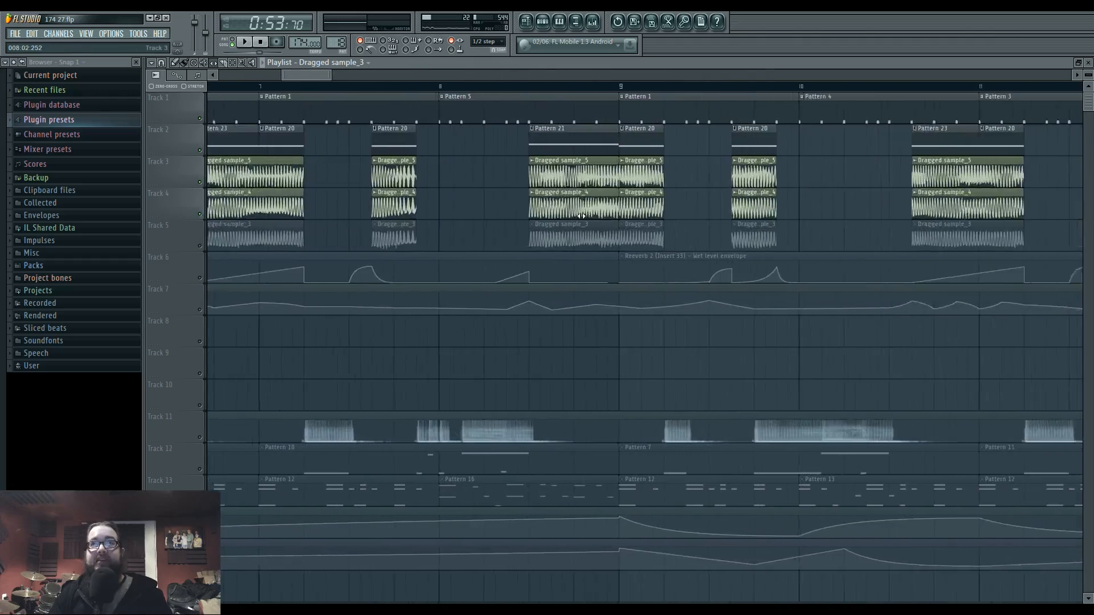
pyautogui.scroll(6, 581, 216)
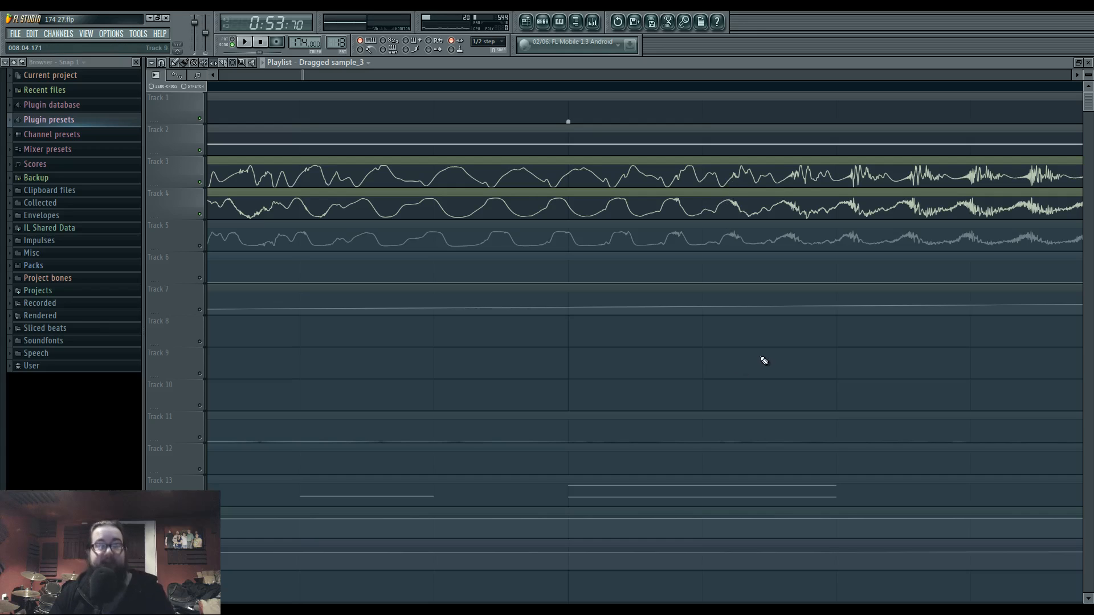
pyautogui.click(201, 246)
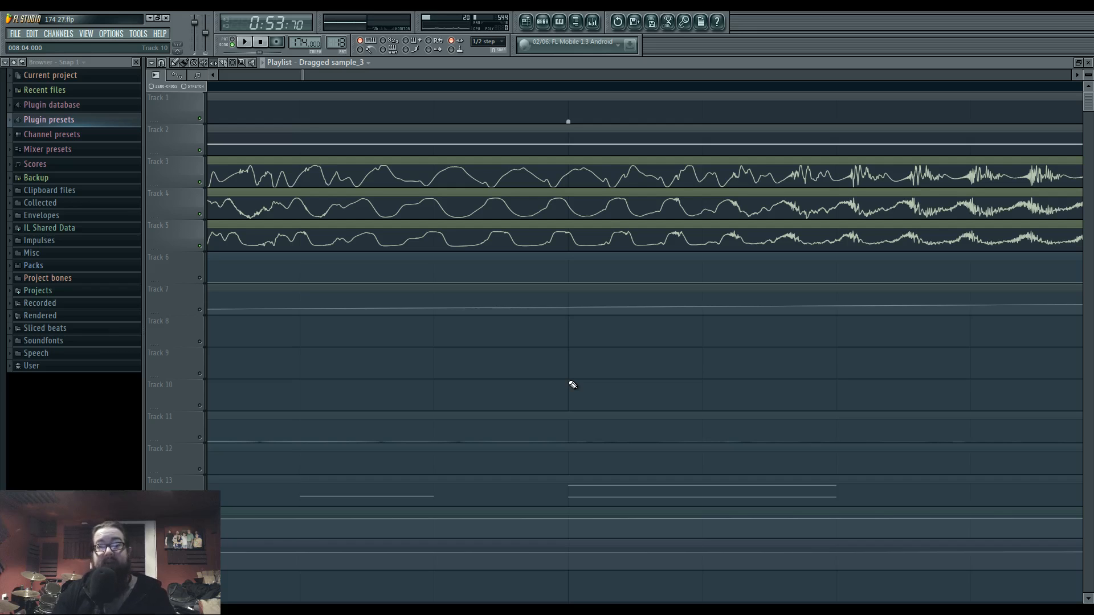
pyautogui.scroll(-4, 644, 362)
pyautogui.scroll(5, 661, 353)
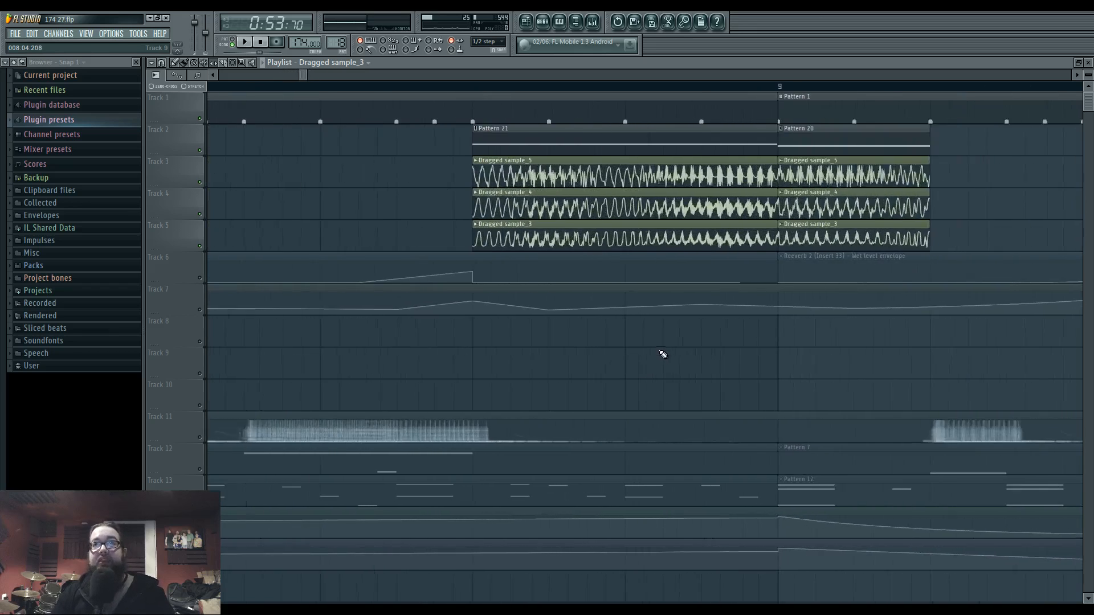
# - Open the channel settings of Dragged sample_5, inspect the Reverse polarity option and close the settings
pyautogui.doubleClick(493, 241)
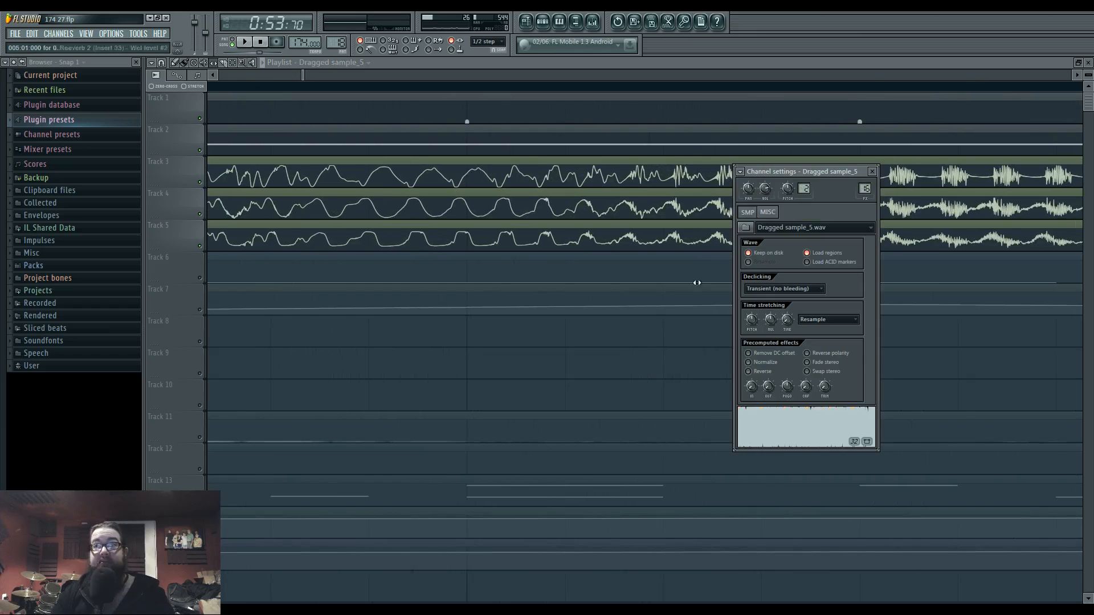
pyautogui.click(841, 359)
pyautogui.click(605, 371)
pyautogui.scroll(-5, 610, 379)
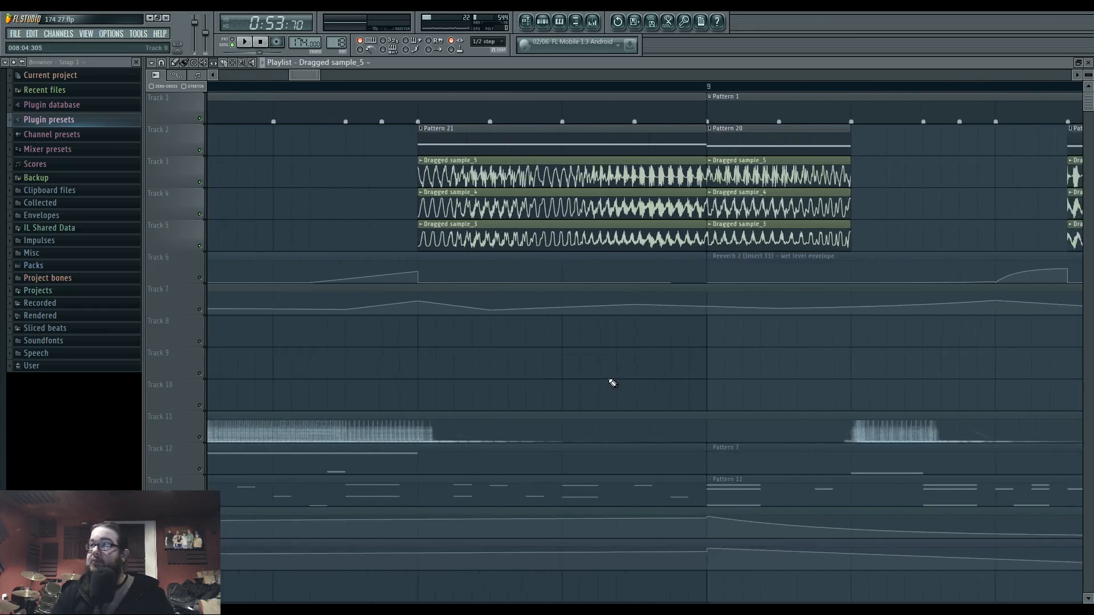
# - Look through the playlist arrangement up to and past its end at bar 17, and return to the start of the project
pyautogui.hscroll(10, 585, 375)
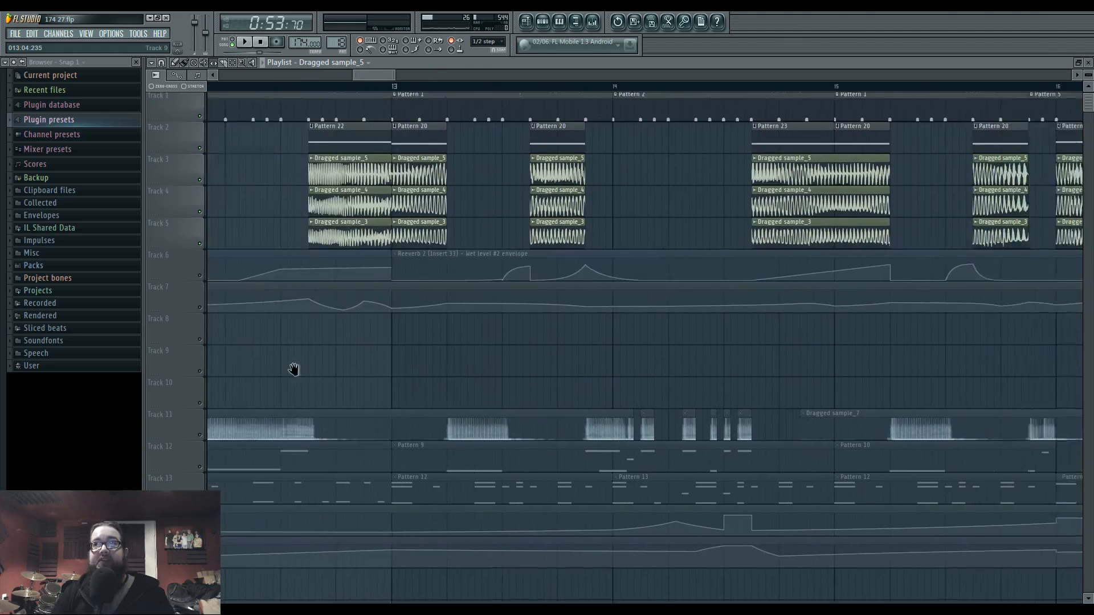
pyautogui.hscroll(2, 609, 197)
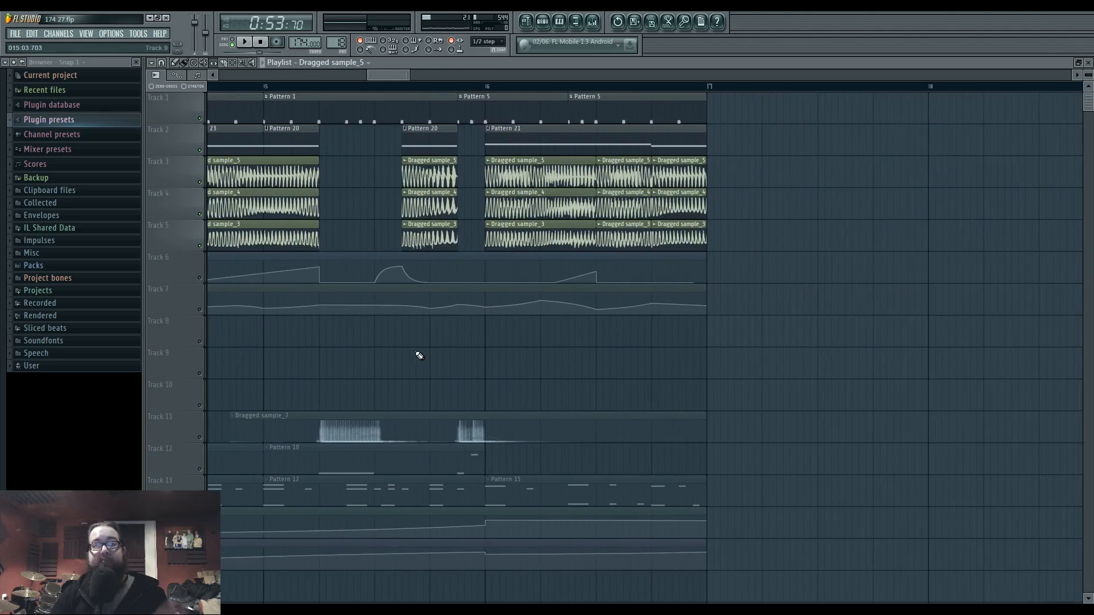
pyautogui.moveTo(523, 341); pyautogui.dragTo(261, 347)
pyautogui.scroll(-3, 328, 346)
pyautogui.moveTo(798, 320); pyautogui.dragTo(131, 307)
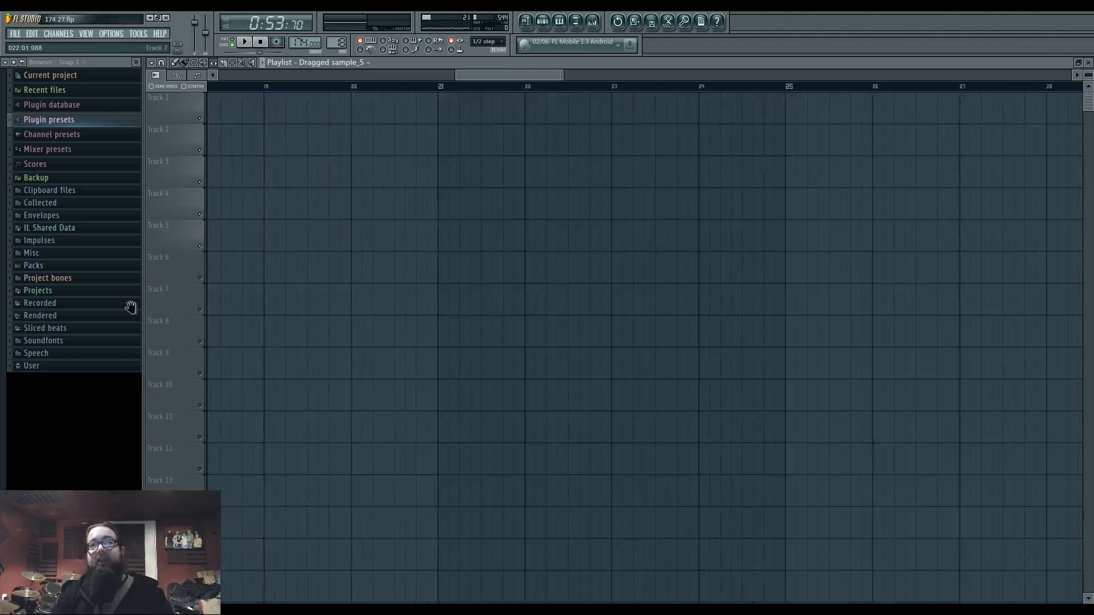
pyautogui.moveTo(997, 297); pyautogui.dragTo(171, 285)
pyautogui.scroll(-4, 642, 284)
pyautogui.moveTo(969, 231); pyautogui.dragTo(1083, 313)
pyautogui.moveTo(228, 313); pyautogui.dragTo(429, 306)
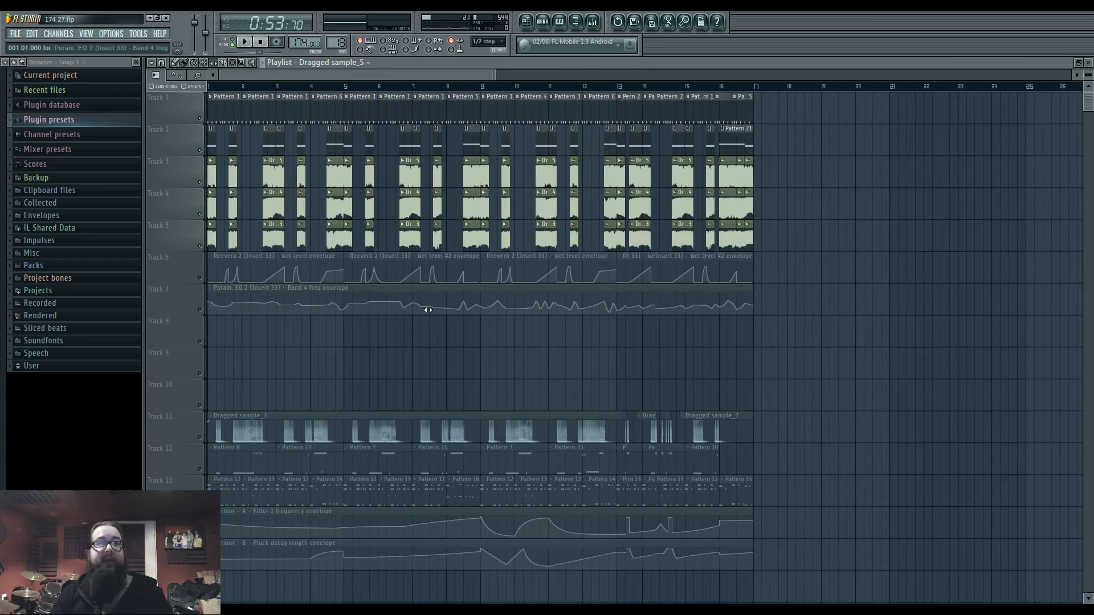
# - Unmute the Reeverb 2 and Param. EQ 2 automation on Tracks 6 and 7, and play the opening briefly with mixer Insert 19 selected
pyautogui.click(204, 287)
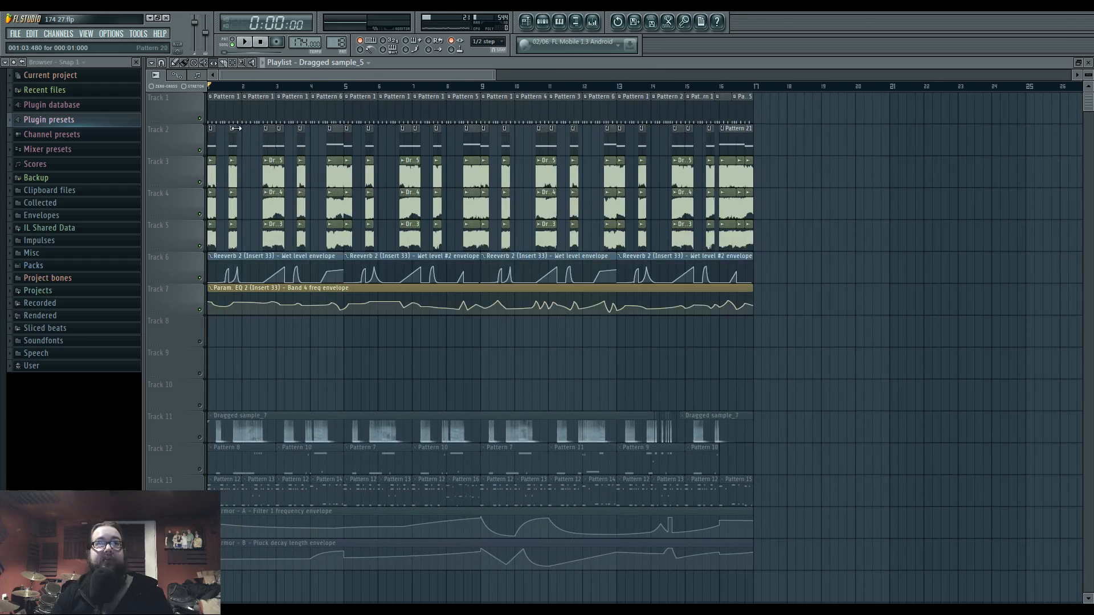
pyautogui.press('space')
pyautogui.press('F9')
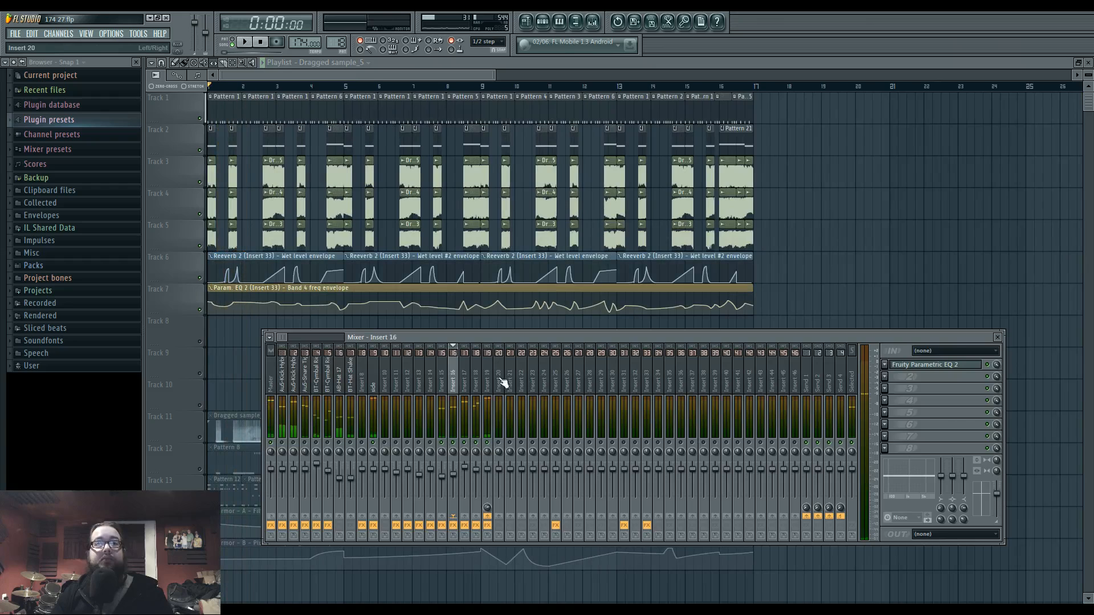
pyautogui.click(488, 380)
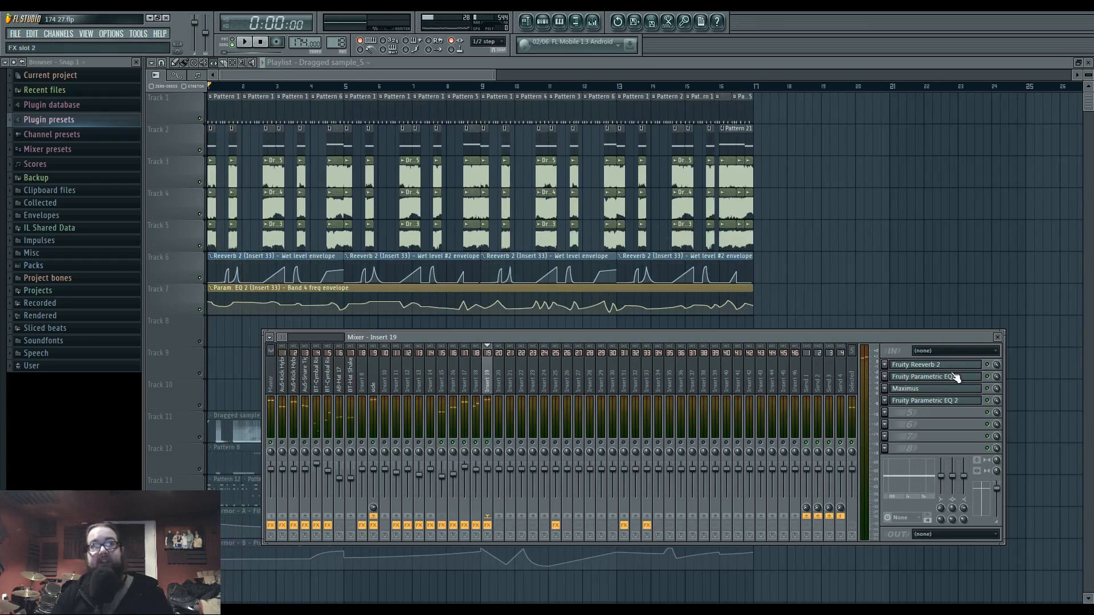
pyautogui.press('space')
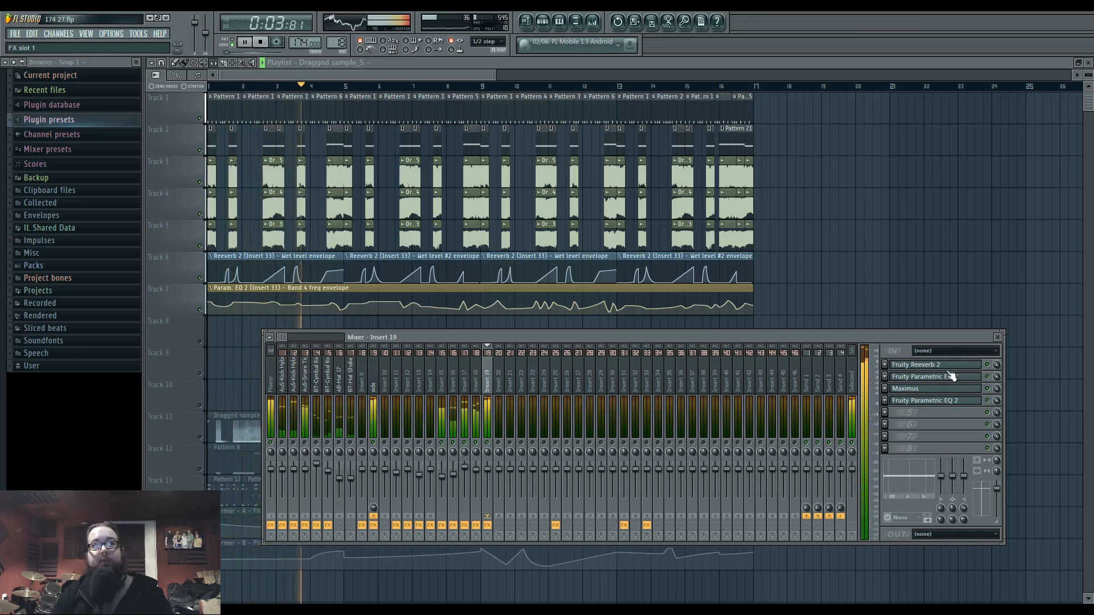
pyautogui.press('space')
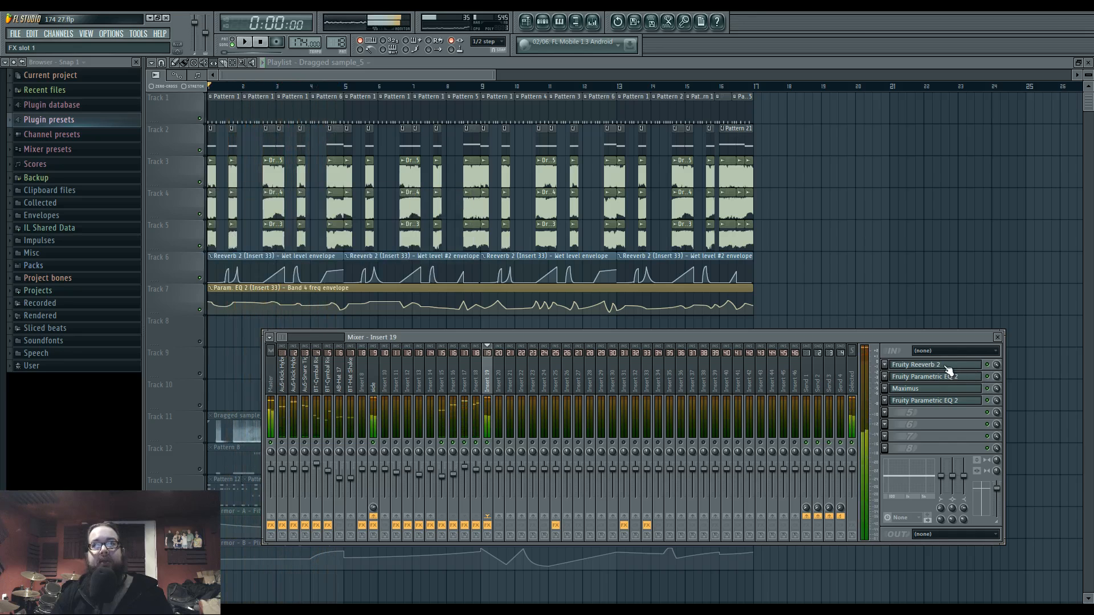
# - Inspect Fruity Reeverb 2 and Maximus on Insert 19, including the Maximus high band and master curves
pyautogui.click(945, 368)
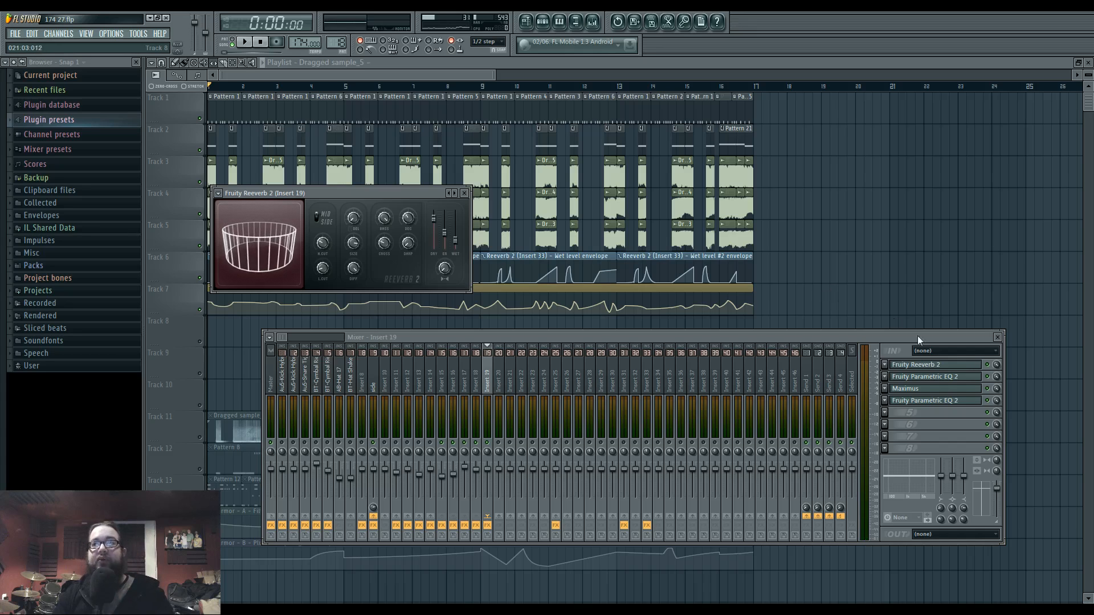
pyautogui.click(919, 388)
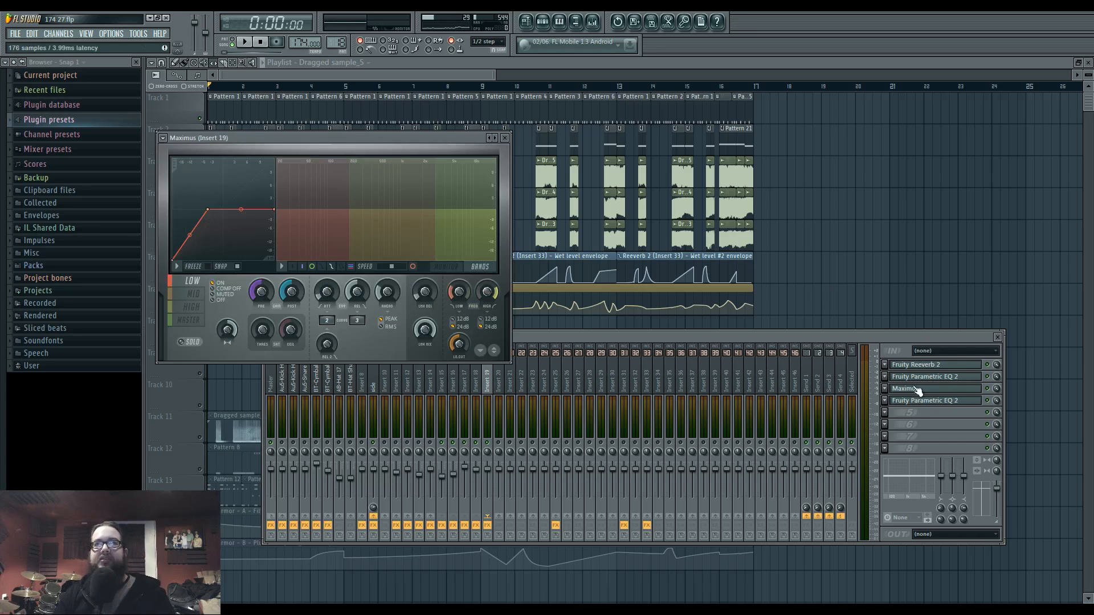
pyautogui.click(447, 267)
pyautogui.click(202, 311)
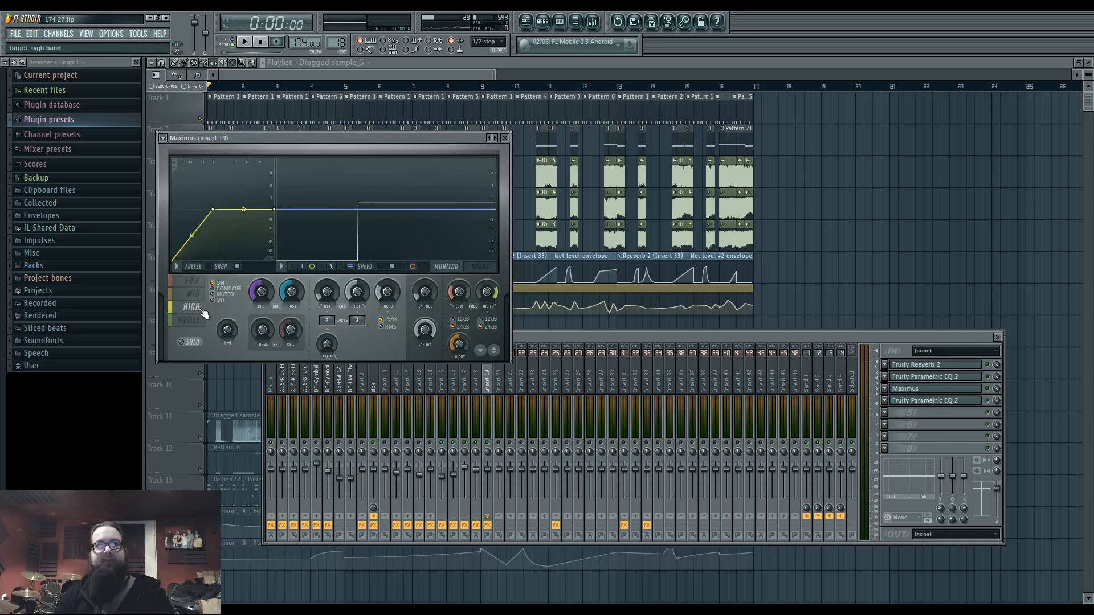
pyautogui.click(199, 322)
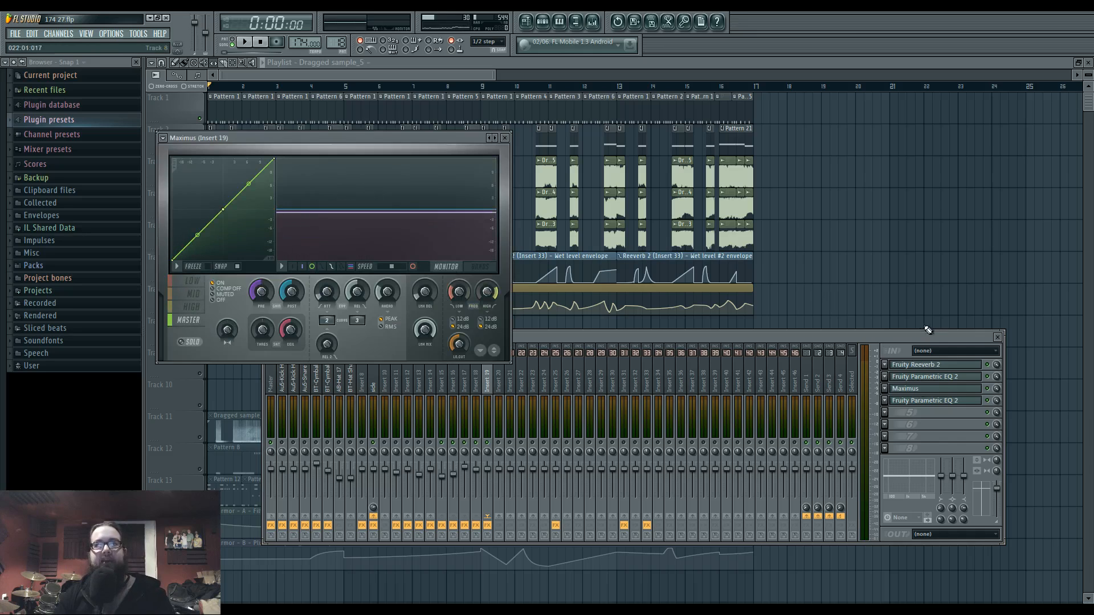
# - Open Insert 19's first Fruity Parametric EQ 2, play the opening briefly and move its band 4 peak to a lower frequency
pyautogui.click(933, 379)
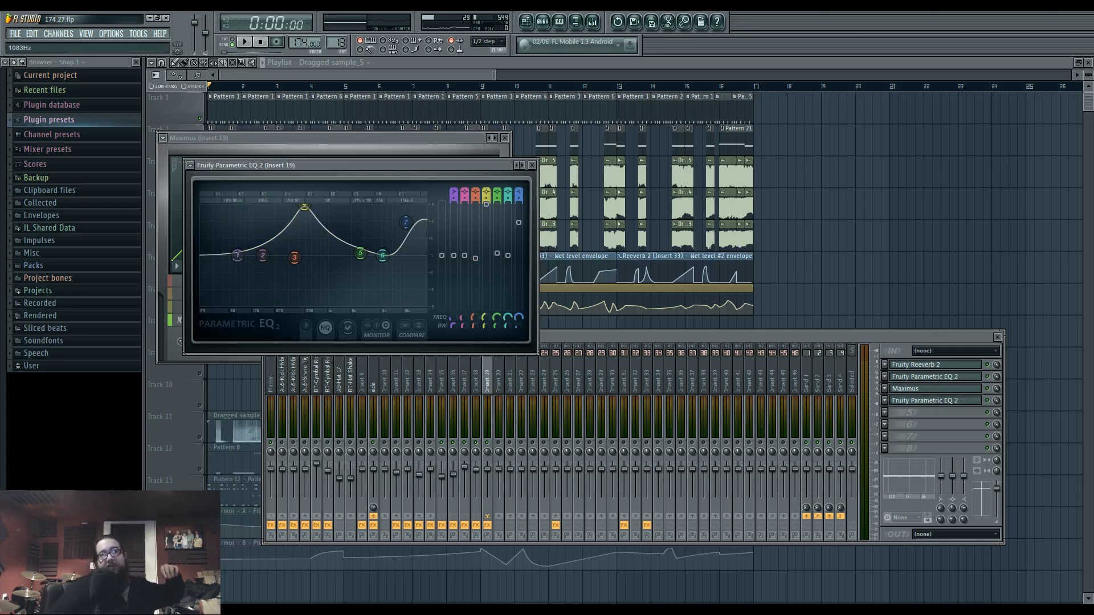
pyautogui.click(996, 382)
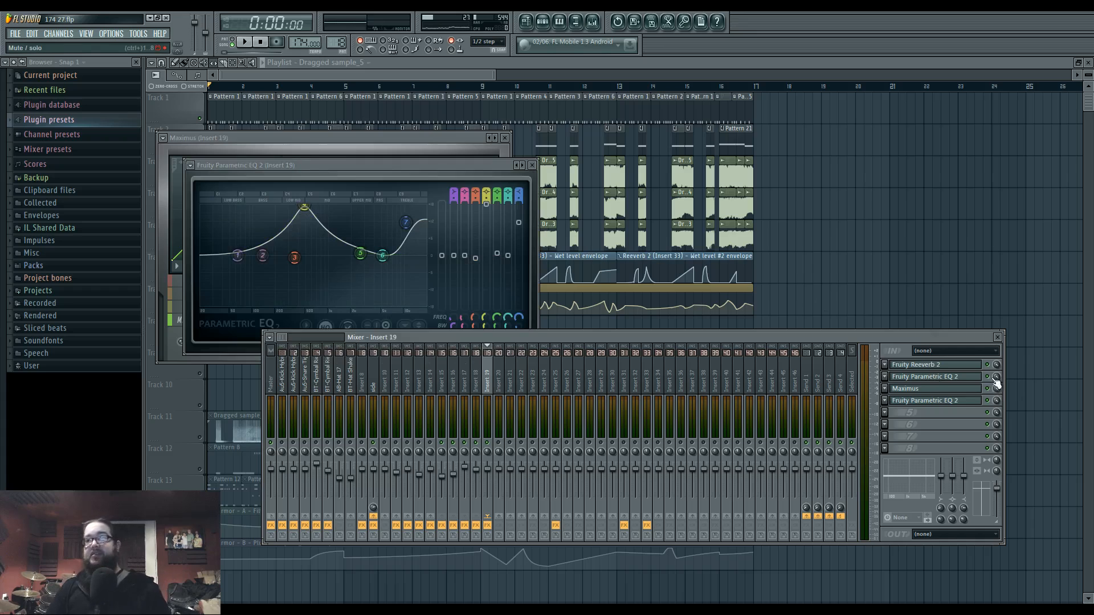
pyautogui.press('space')
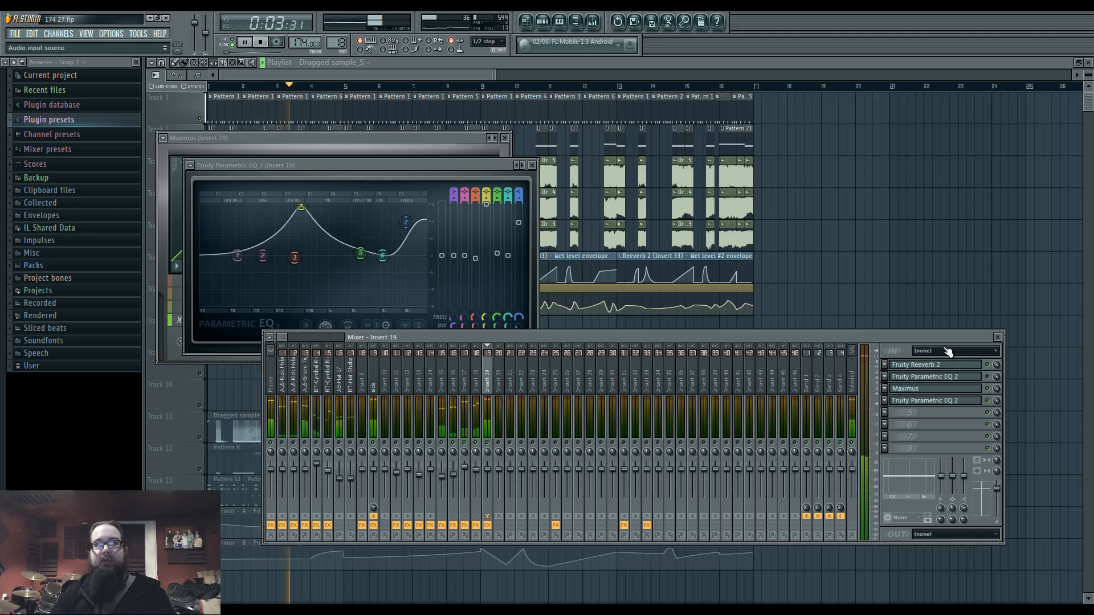
pyautogui.press('space')
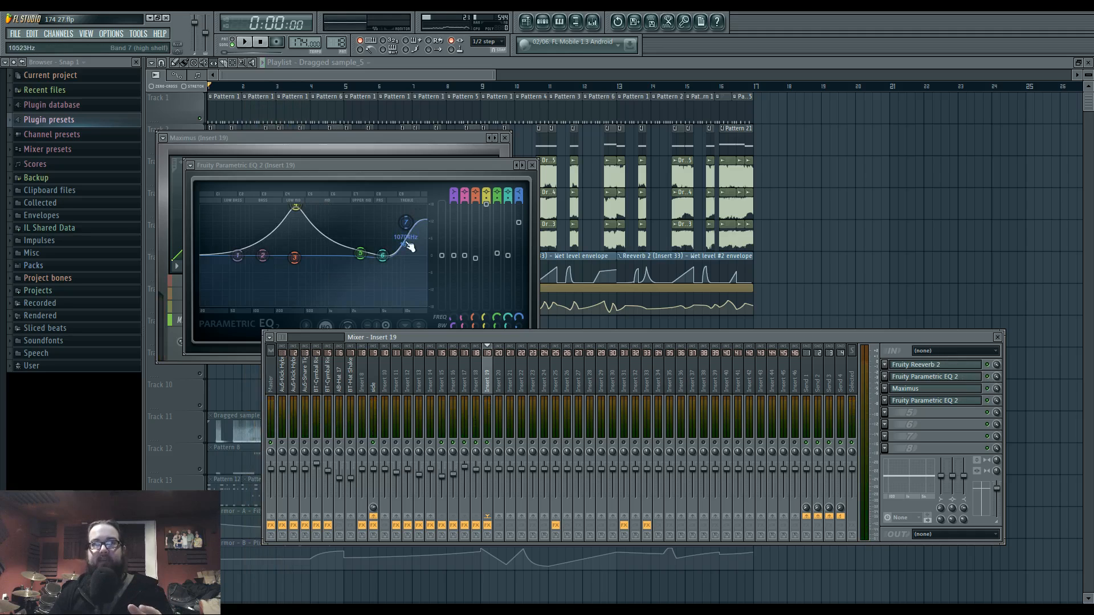
pyautogui.moveTo(295, 207)
pyautogui.mouseDown()
pyautogui.moveTo(215, 212)
pyautogui.moveTo(317, 214)
pyautogui.moveTo(284, 214)
pyautogui.moveTo(324, 220)
pyautogui.moveTo(314, 239)
pyautogui.moveTo(245, 214)
pyautogui.moveTo(296, 215)
pyautogui.moveTo(261, 210)
pyautogui.moveTo(281, 207)
pyautogui.mouseUp()
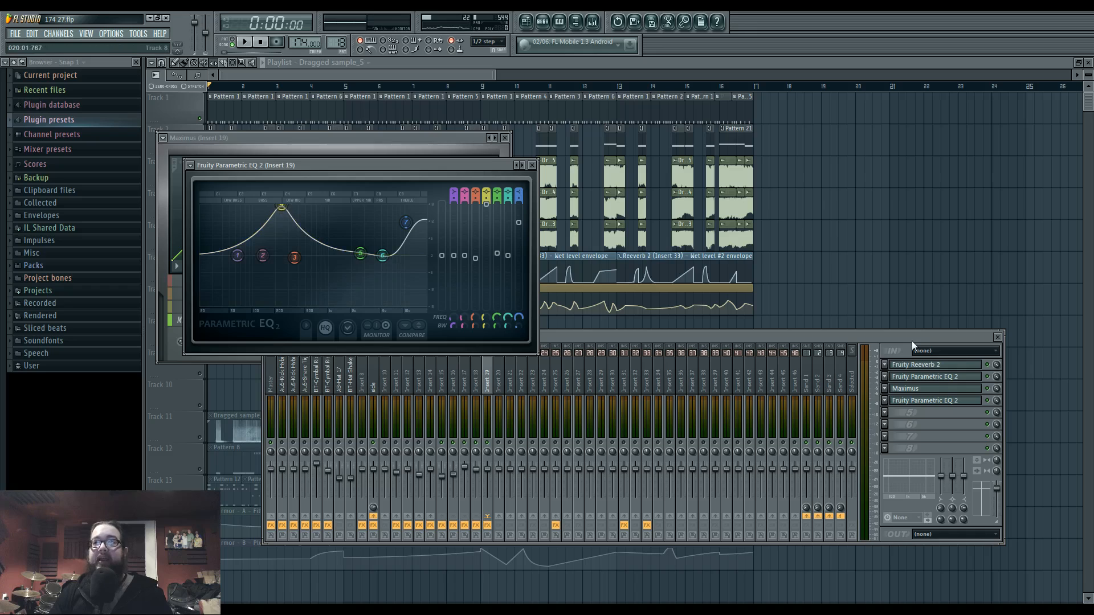
# - Play the arrangement's opening with Insert 19's first Fruity Parametric EQ 2 open to watch the automated band 4 sweep
pyautogui.moveTo(281, 206)
pyautogui.mouseDown()
pyautogui.moveTo(318, 208)
pyautogui.moveTo(287, 205)
pyautogui.mouseUp()
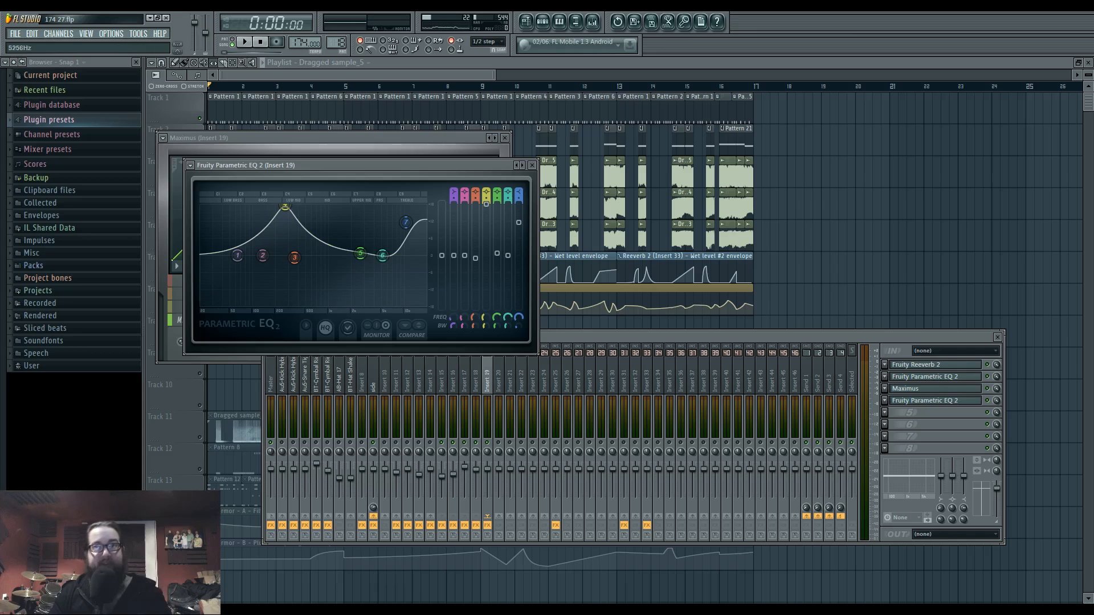
pyautogui.click(819, 251)
pyautogui.scroll(4, 177, 331)
pyautogui.moveTo(319, 288)
pyautogui.mouseDown()
pyautogui.moveTo(353, 288)
pyautogui.moveTo(321, 288)
pyautogui.mouseUp()
pyautogui.click(593, 21)
pyautogui.click(933, 376)
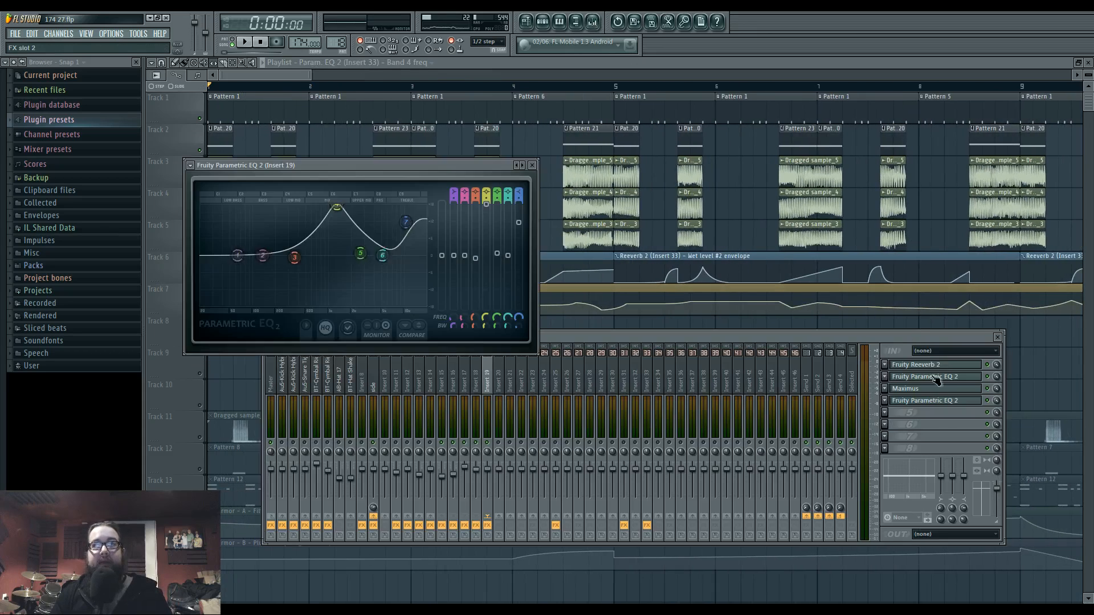
pyautogui.press('space')
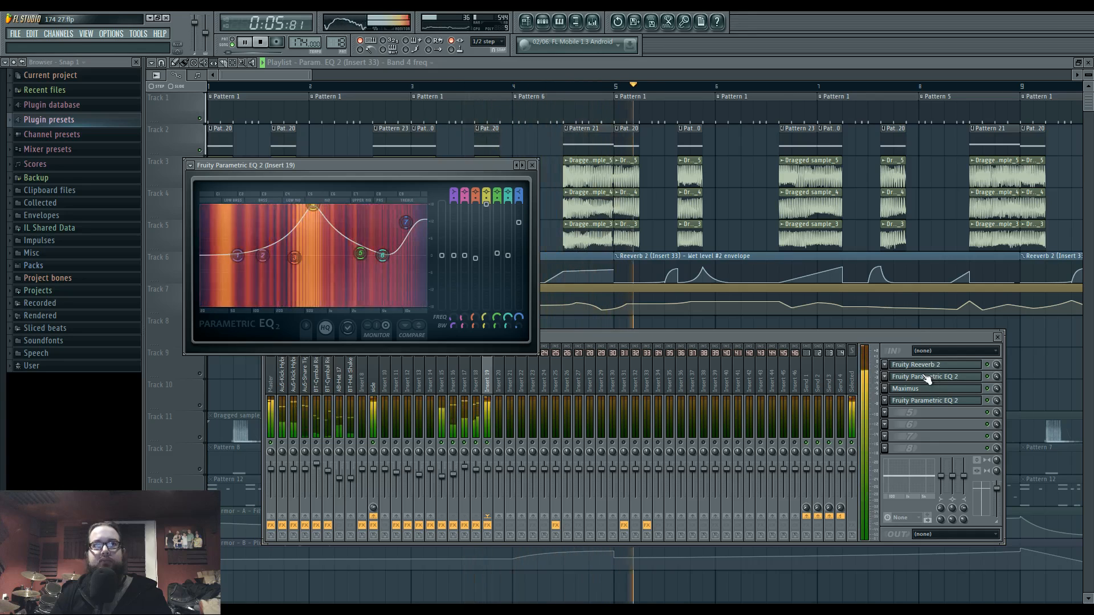
pyautogui.press('space')
# - Set the playback start at the Pattern 21 clip in bar 4 and replay that passage several times with mixer Insert 19 shown
pyautogui.click(564, 86)
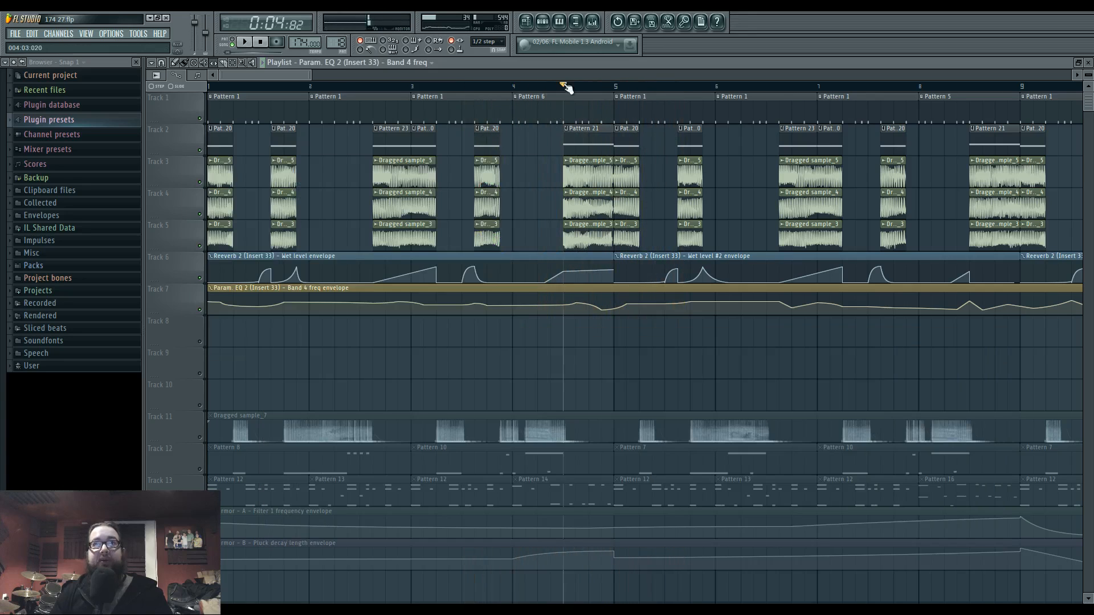
pyautogui.press('space')
pyautogui.click(593, 22)
pyautogui.press('space')
pyautogui.press('space')
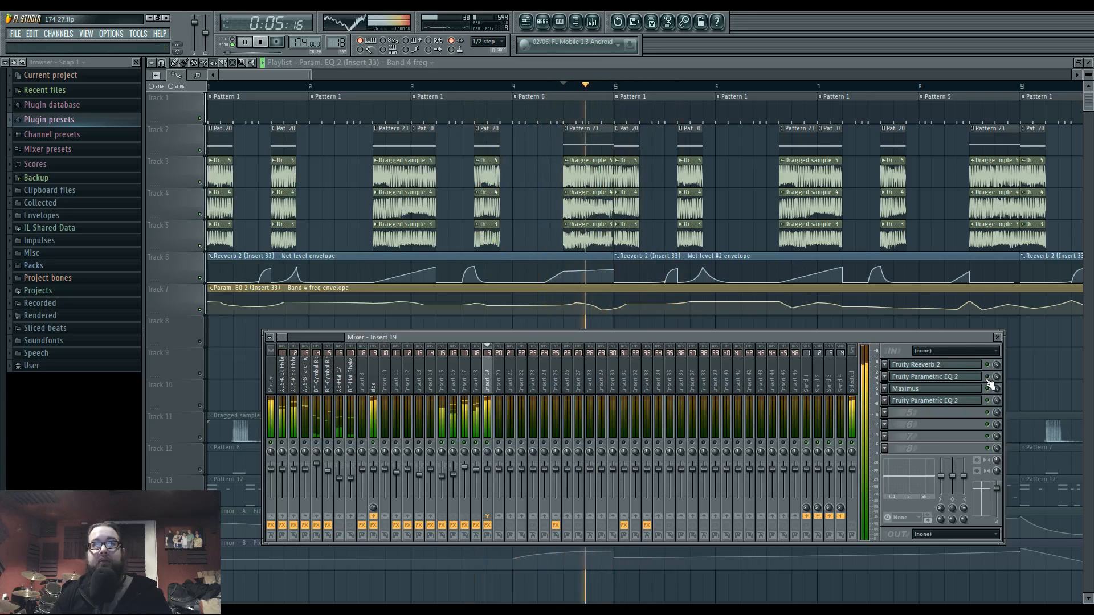
pyautogui.press('space')
pyautogui.press('space')
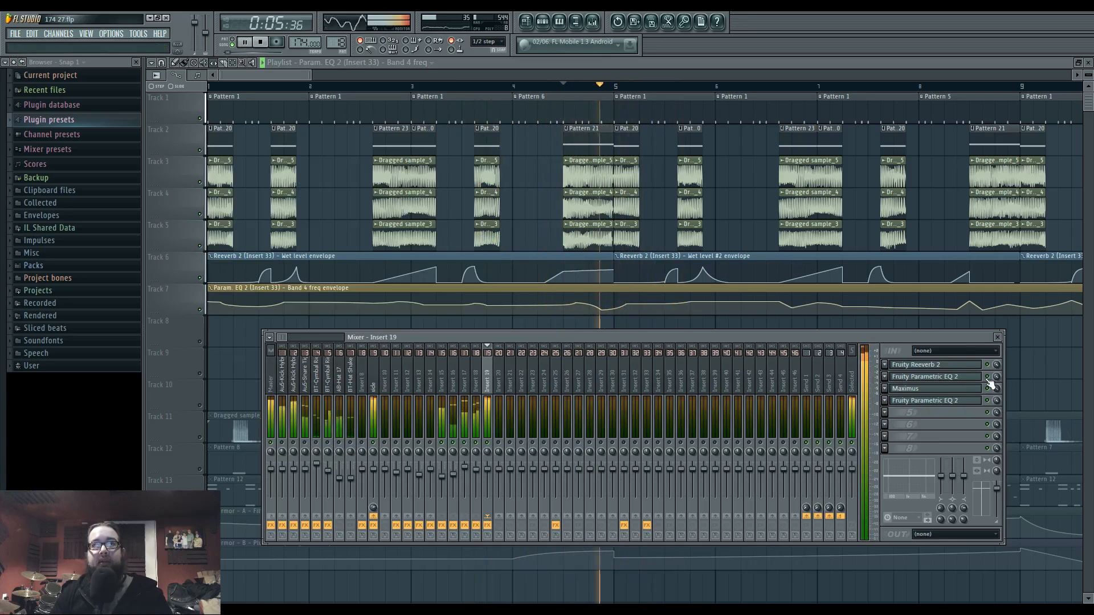
pyautogui.press('space')
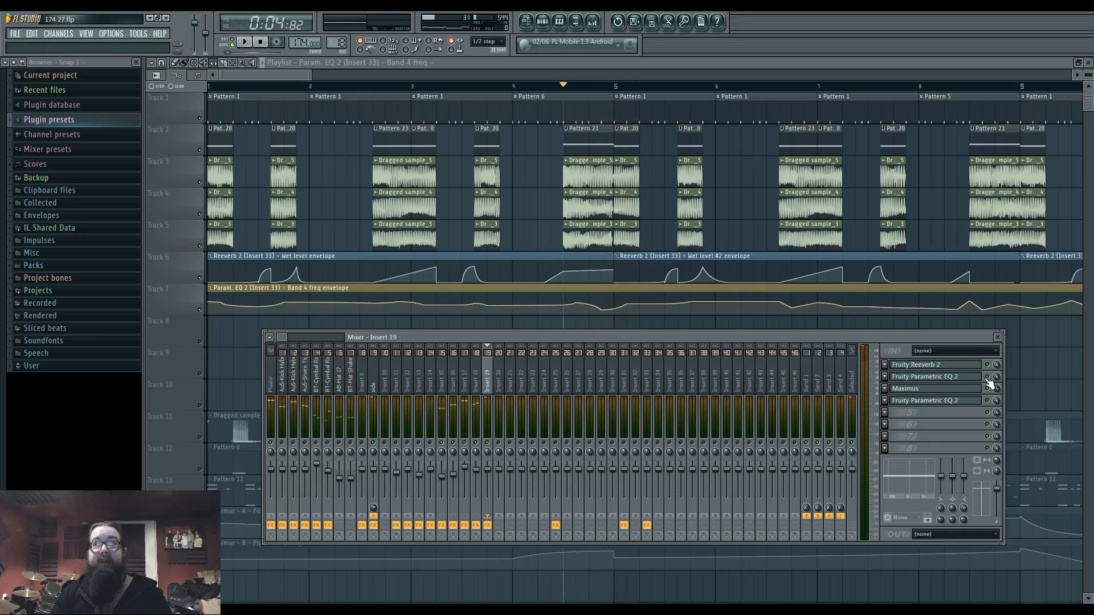
# - Inspect Insert 19's first Fruity Parametric EQ 2 and compare the low, mid and high band curves in its Maximus
pyautogui.click(944, 381)
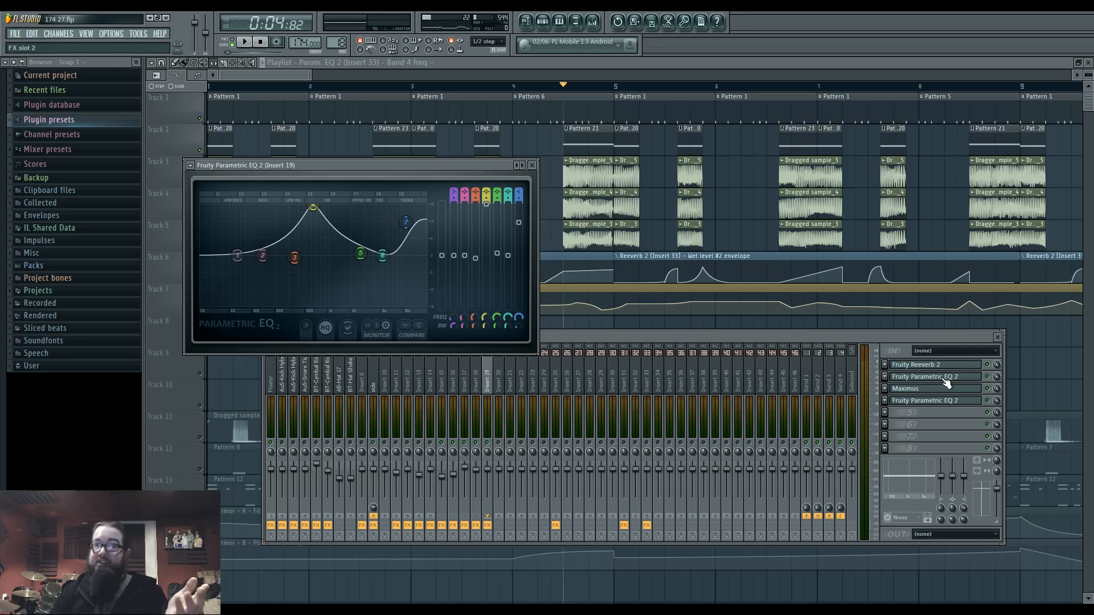
pyautogui.click(915, 390)
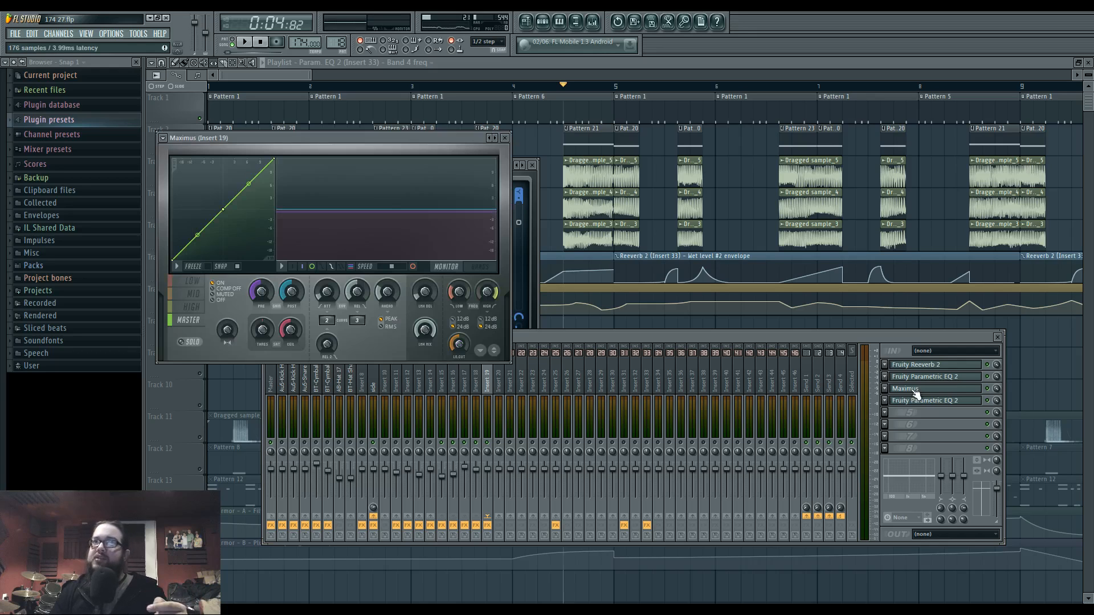
pyautogui.click(194, 283)
pyautogui.click(195, 295)
pyautogui.click(195, 306)
pyautogui.click(195, 294)
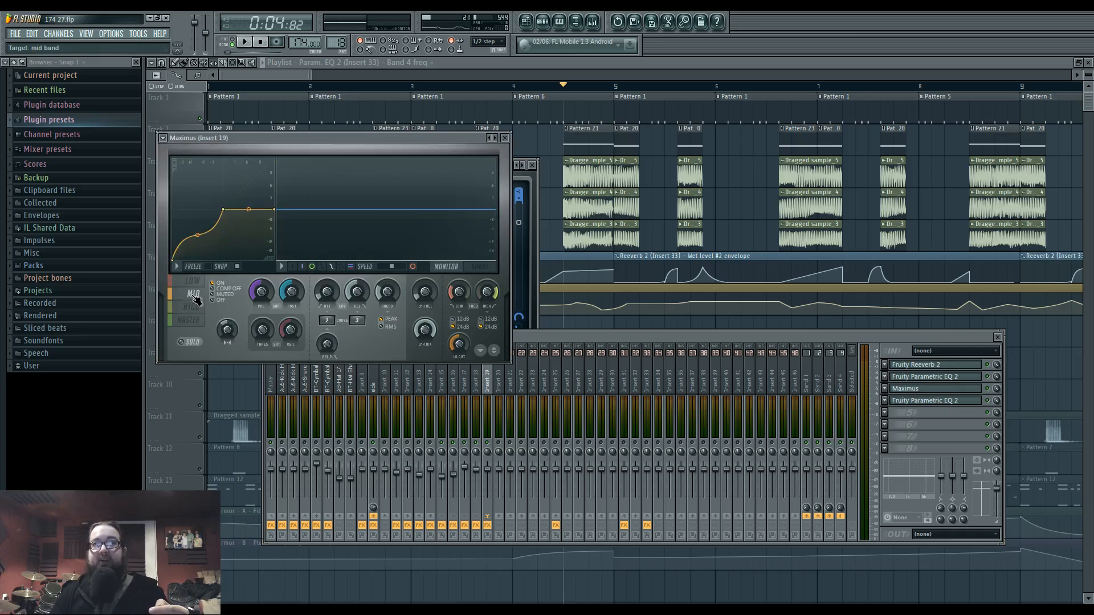
pyautogui.click(195, 283)
pyautogui.click(195, 293)
pyautogui.click(196, 305)
pyautogui.click(195, 293)
pyautogui.click(194, 283)
pyautogui.click(195, 294)
pyautogui.click(195, 305)
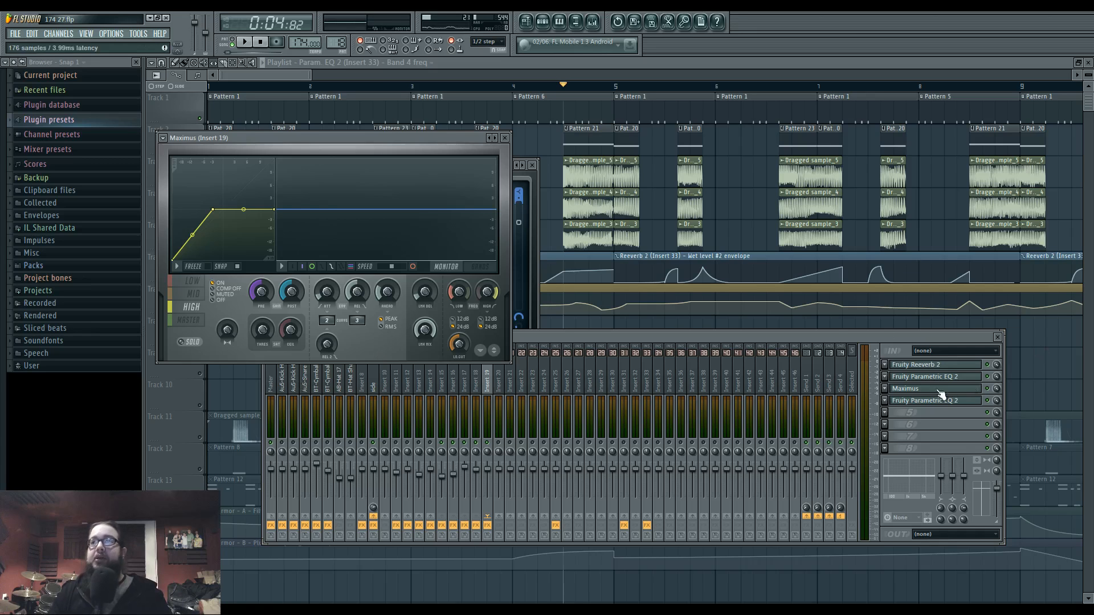
# - Unmute the Dragged sample_7, pattern and Harmor automation tracks from Track 11 down, and play from bar 4 to the end at bar 17
pyautogui.middleClick(1021, 365)
pyautogui.scroll(-5, 727, 357)
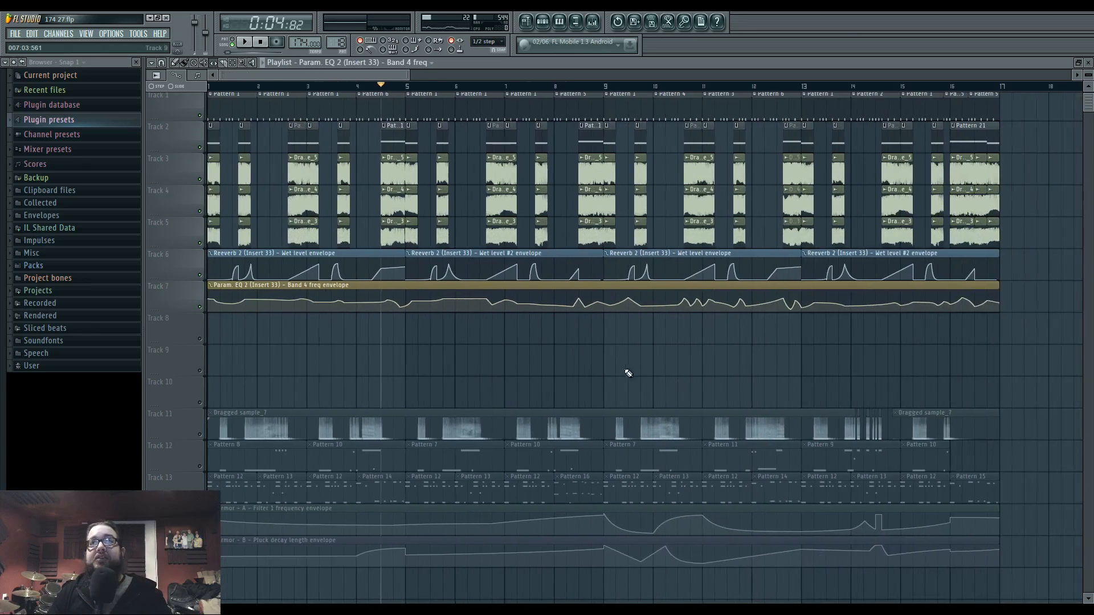
pyautogui.moveTo(517, 335); pyautogui.dragTo(601, 358)
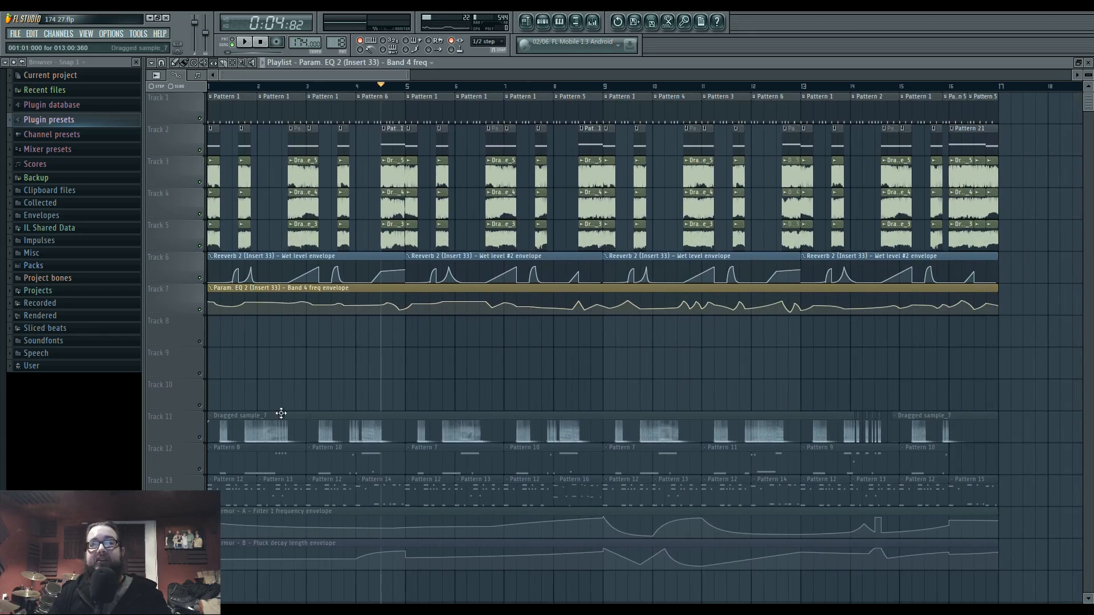
pyautogui.click(593, 22)
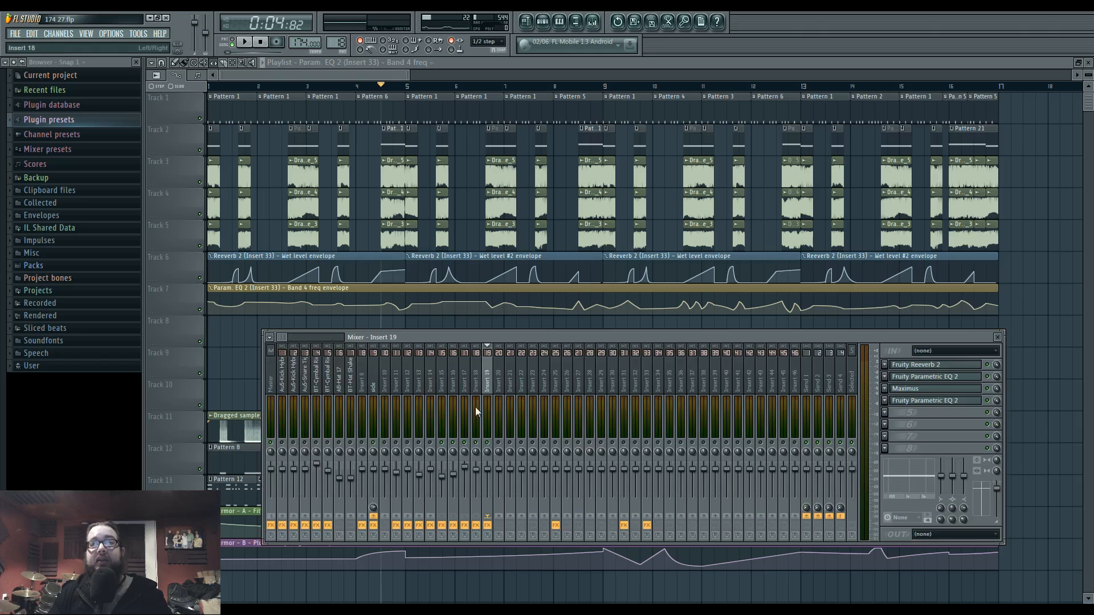
pyautogui.press('space')
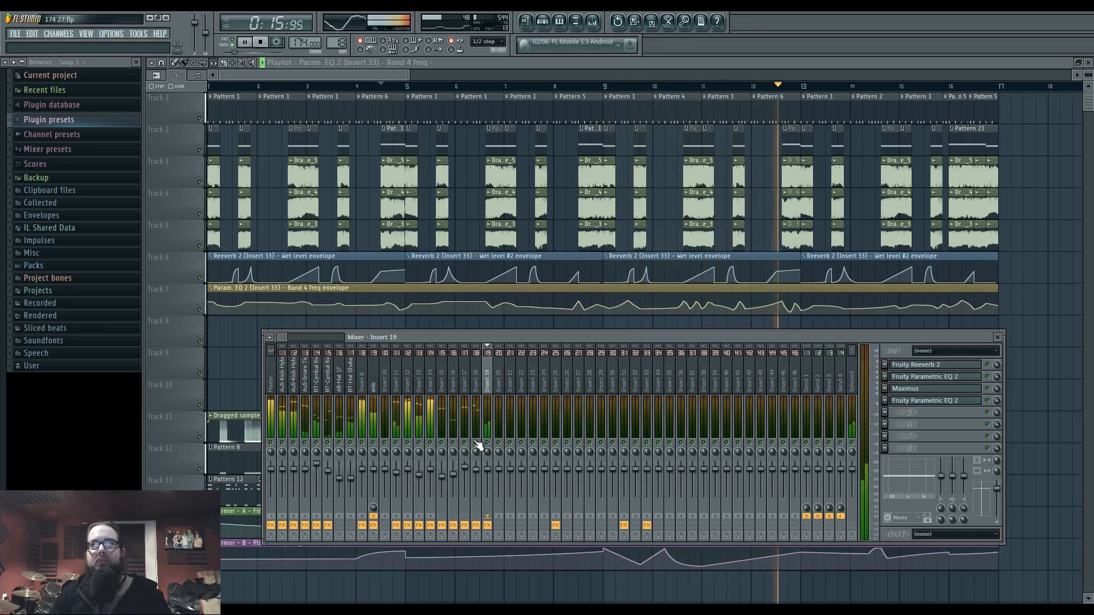
pyautogui.click(997, 336)
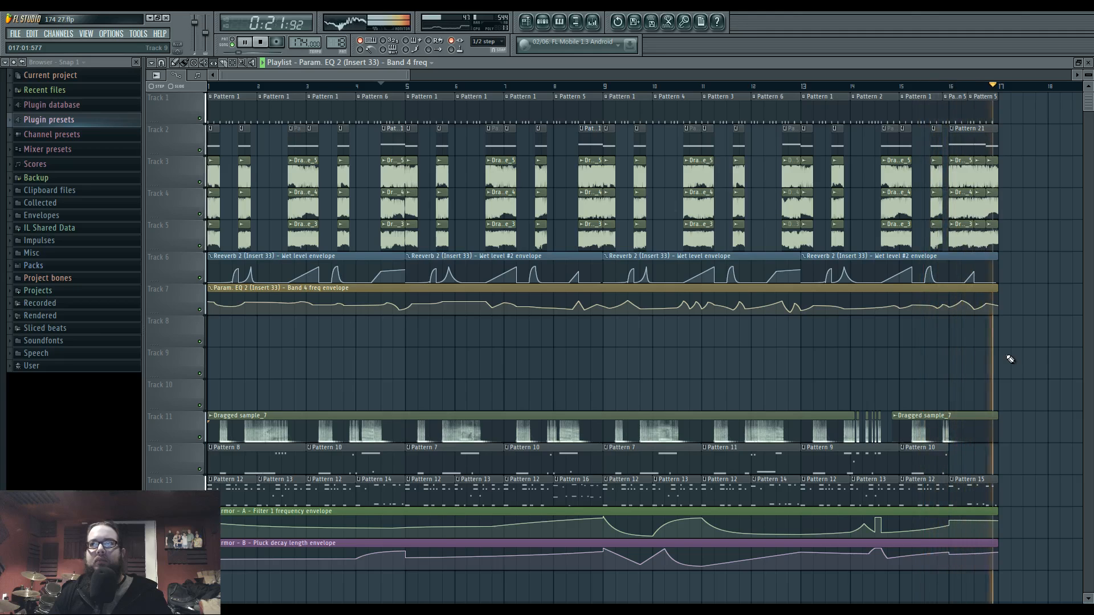
pyautogui.press('space')
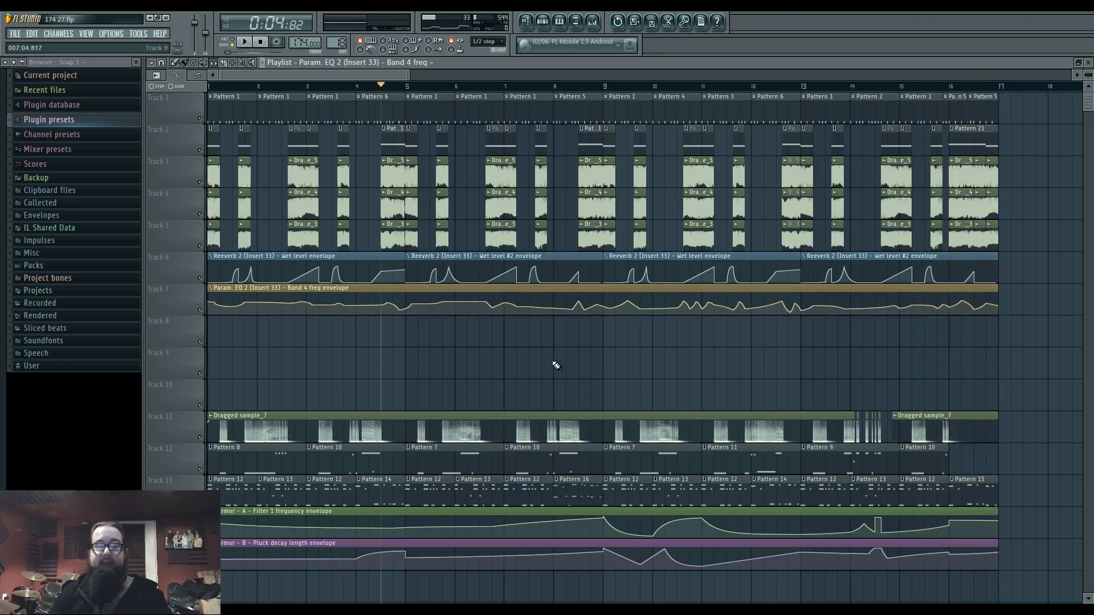